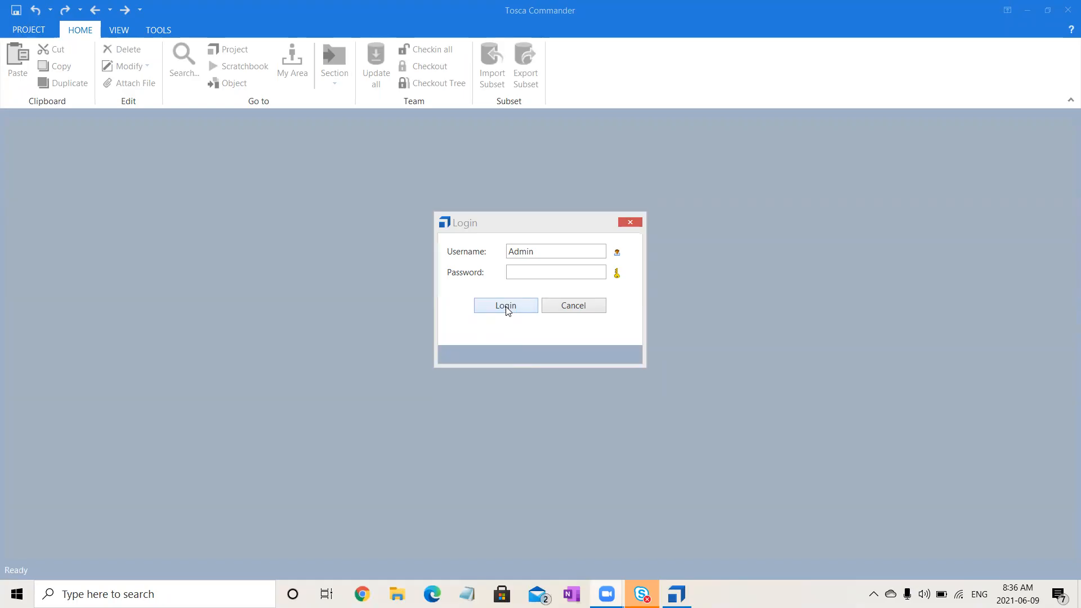
# - Log in to the Tosca Commander workspace as the Admin user
pyautogui.click(506, 306)
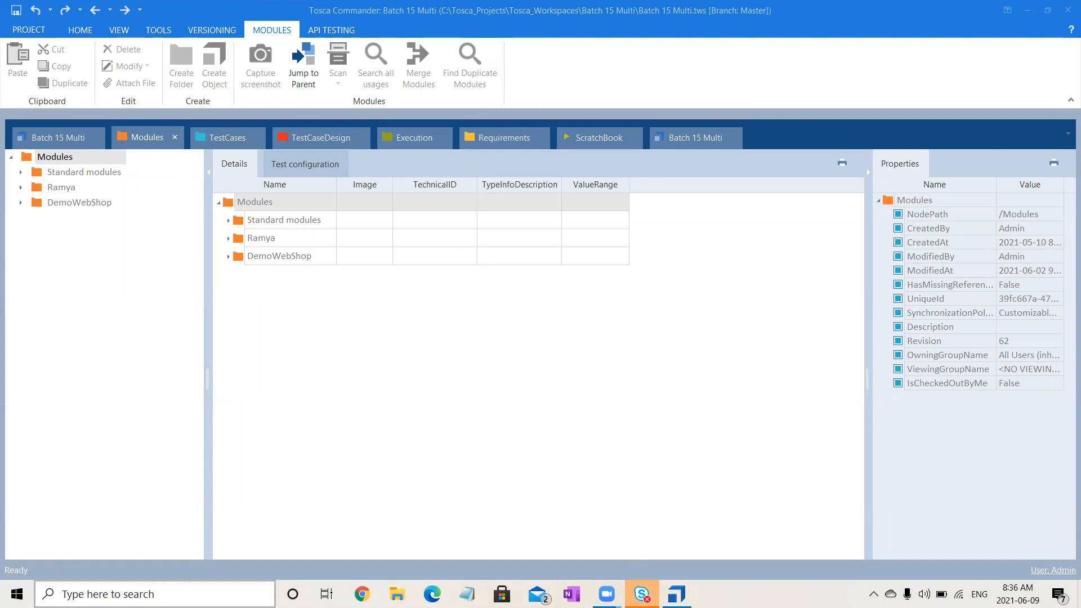
# - Find Windows Administrative Tools on the computer and open ODBC Data Sources (64-bit) from it
pyautogui.click(112, 594)
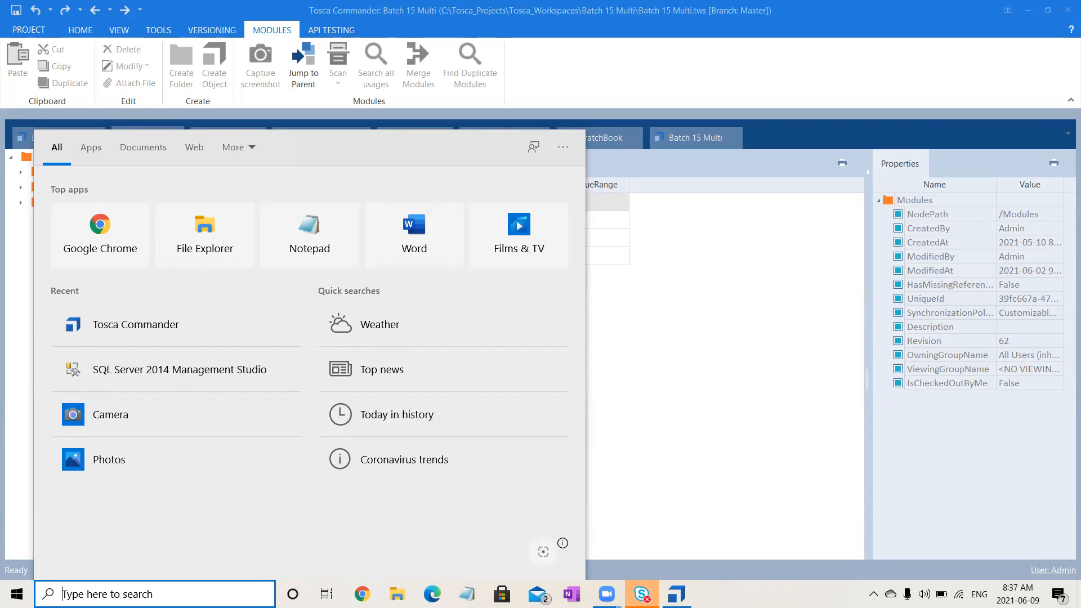
pyautogui.write('a')
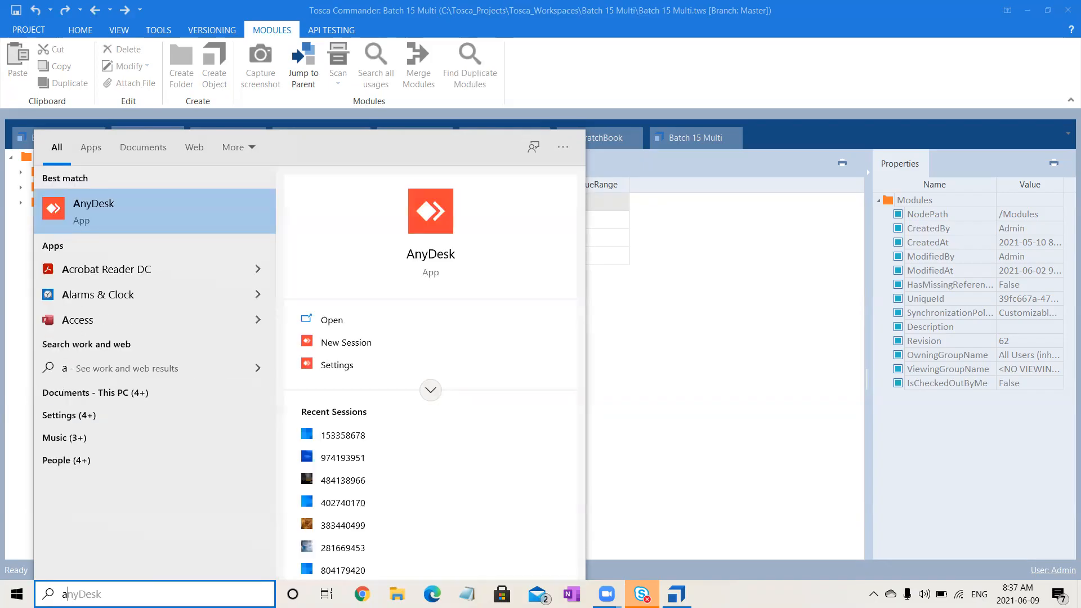
pyautogui.press('BackSpace')
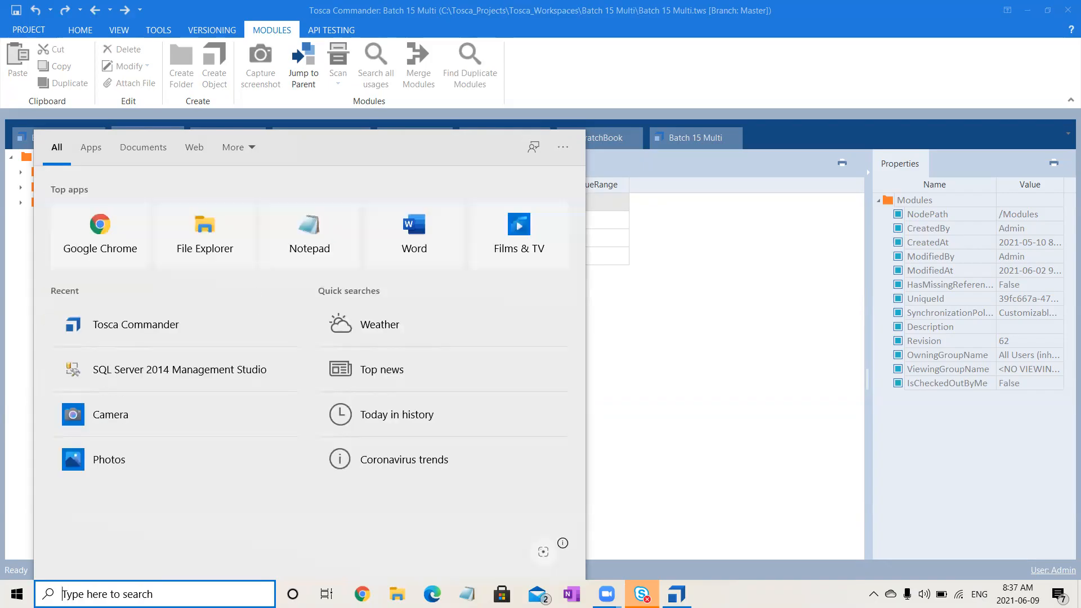
pyautogui.write('ad')
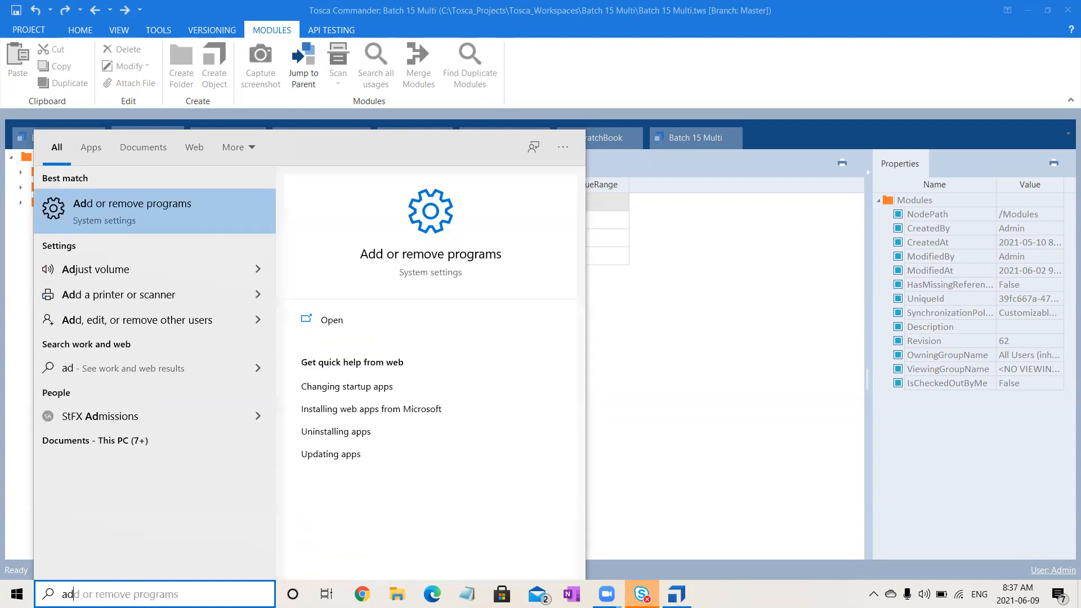
pyautogui.write('mini')
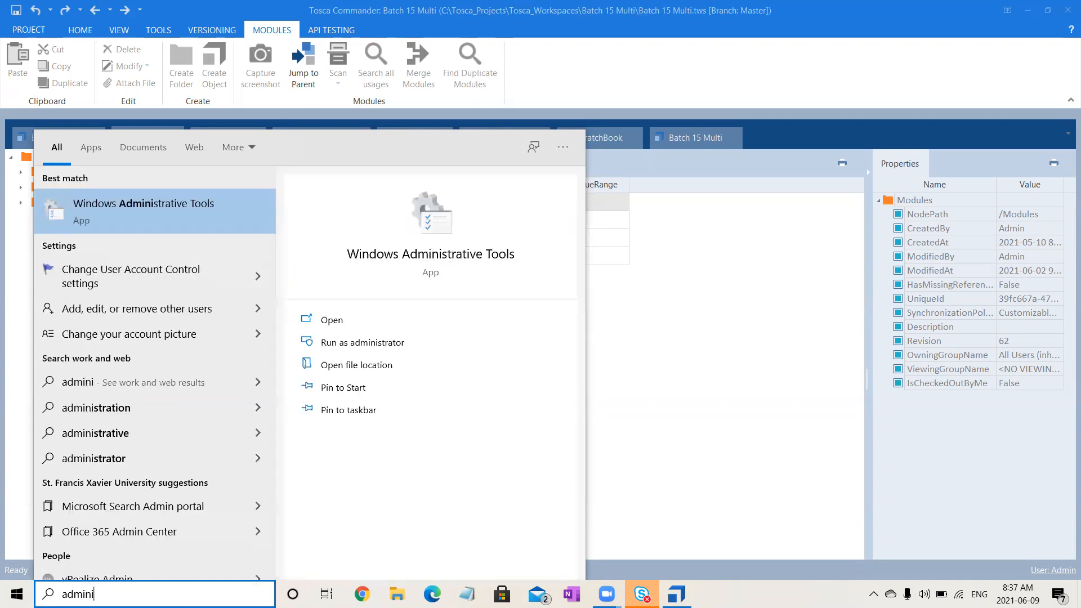
pyautogui.click(147, 211)
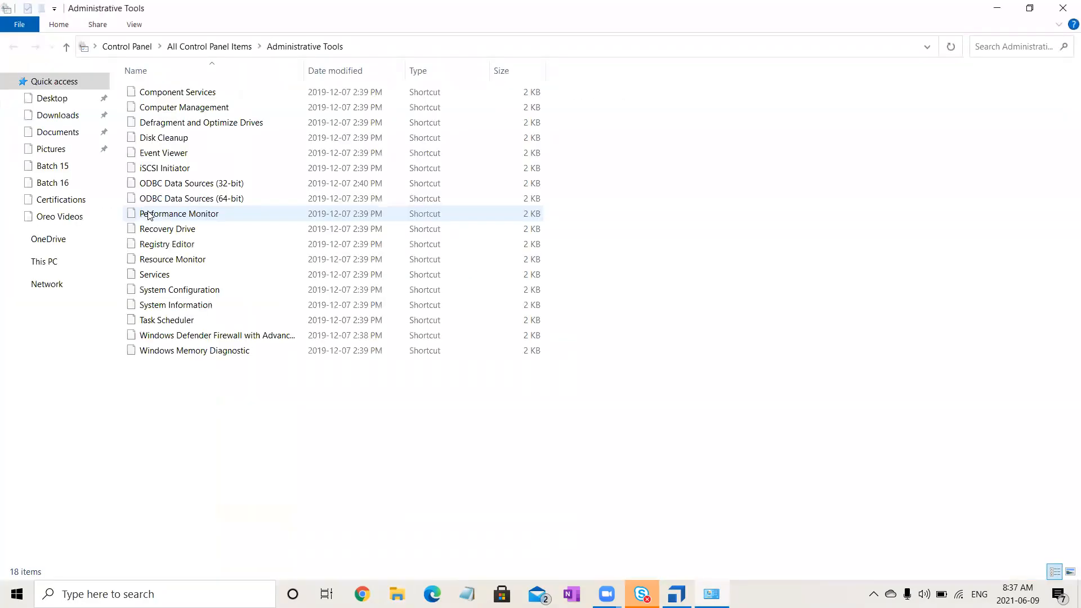
pyautogui.doubleClick(254, 203)
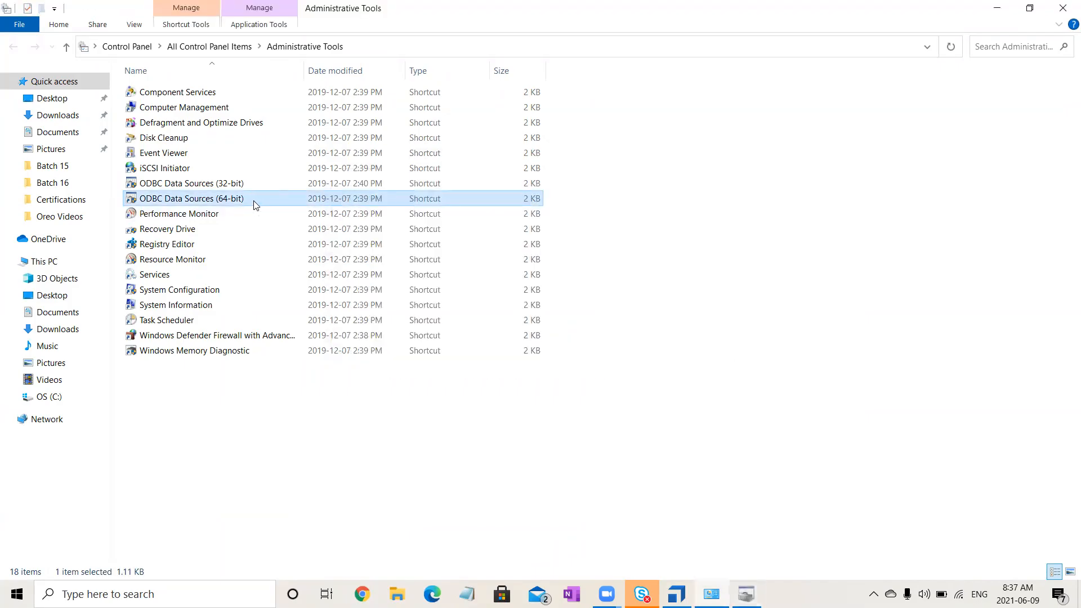
pyautogui.click(750, 589)
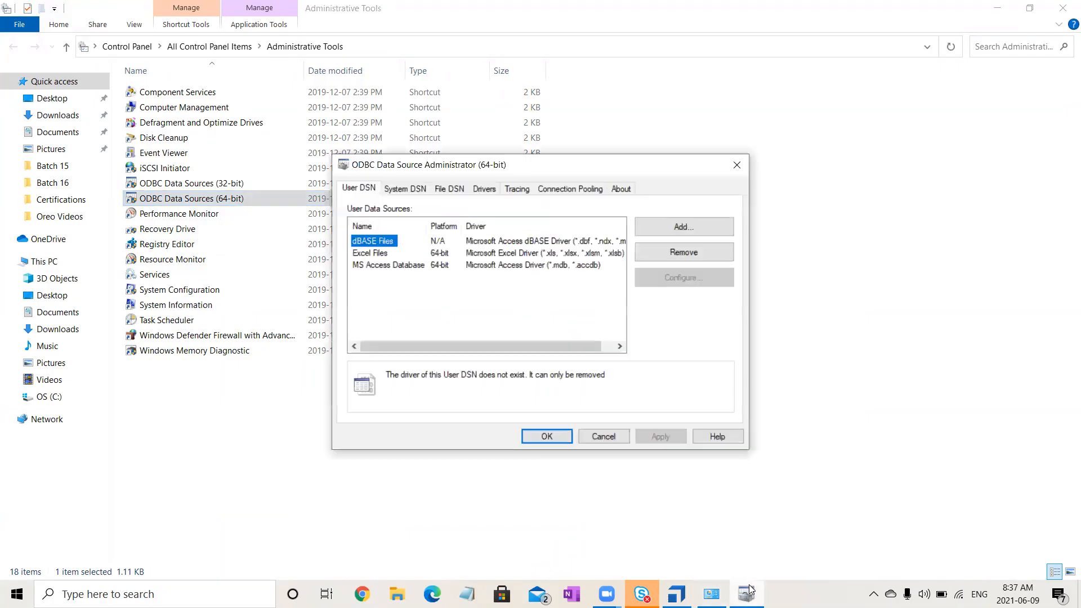
# - Remove the DBTest and DBTestTOSCA system data sources and start adding a new system data source
pyautogui.click(409, 191)
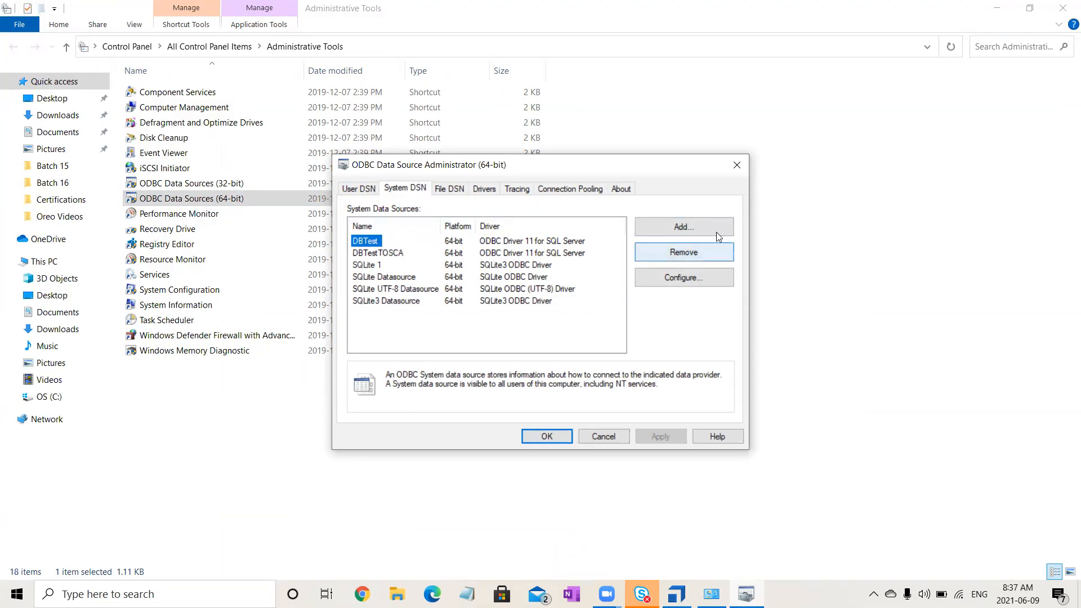
pyautogui.click(707, 250)
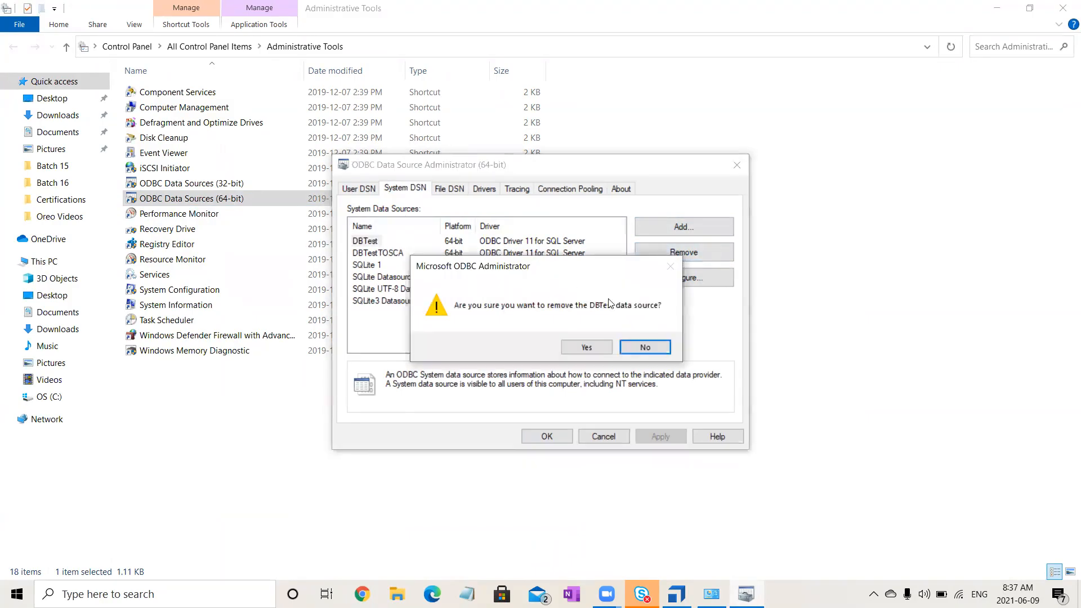
pyautogui.click(607, 351)
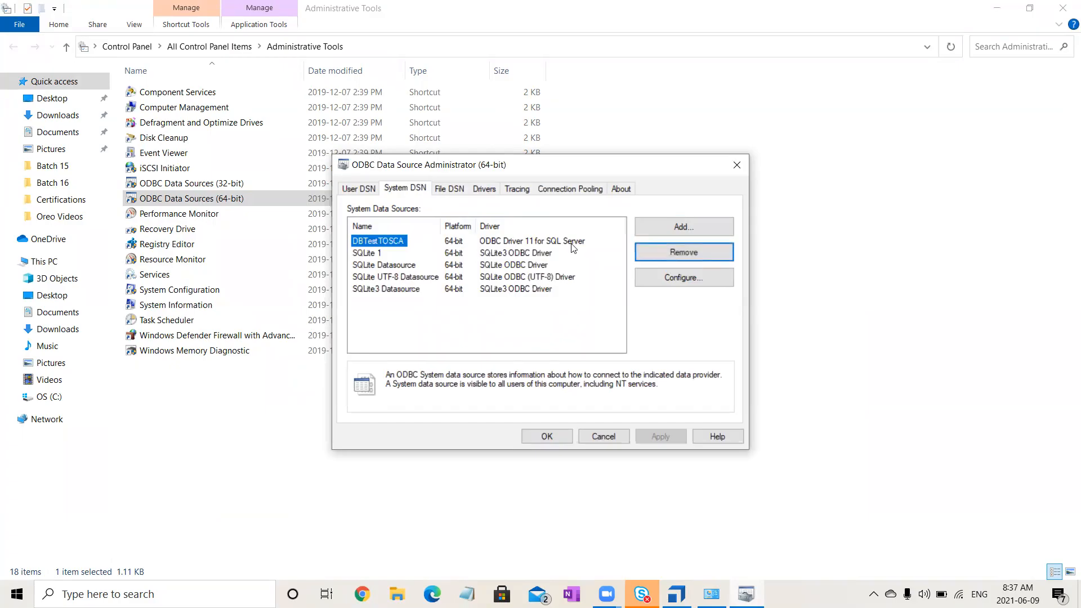
pyautogui.click(682, 258)
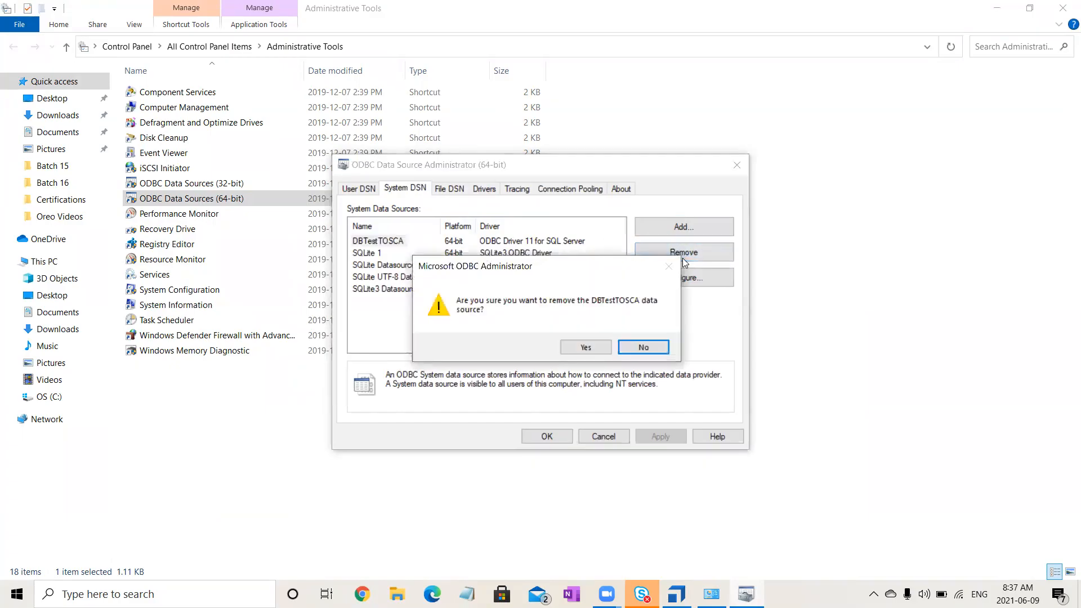
pyautogui.click(565, 351)
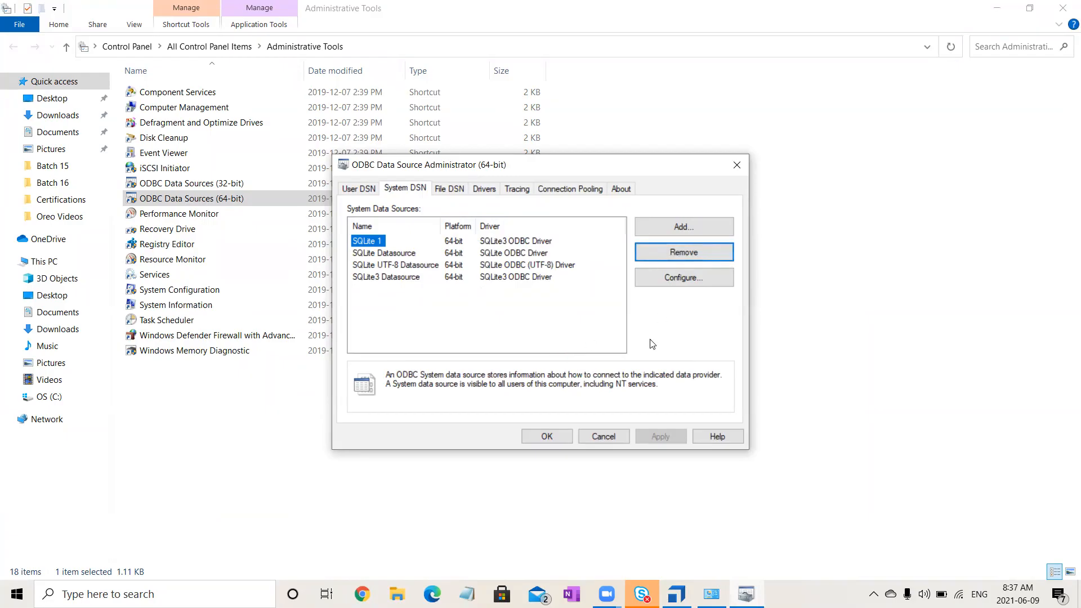
pyautogui.click(681, 228)
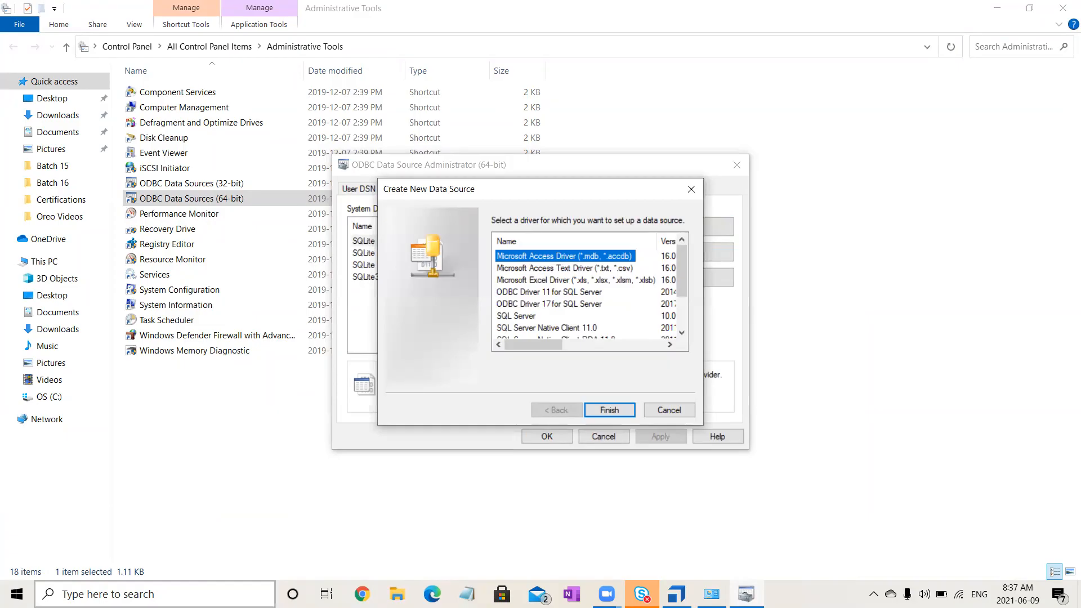
# - Open SQL Server 2014 Management Studio and connect to the local Database Engine using Windows Authentication
pyautogui.click(155, 594)
pyautogui.write('sq')
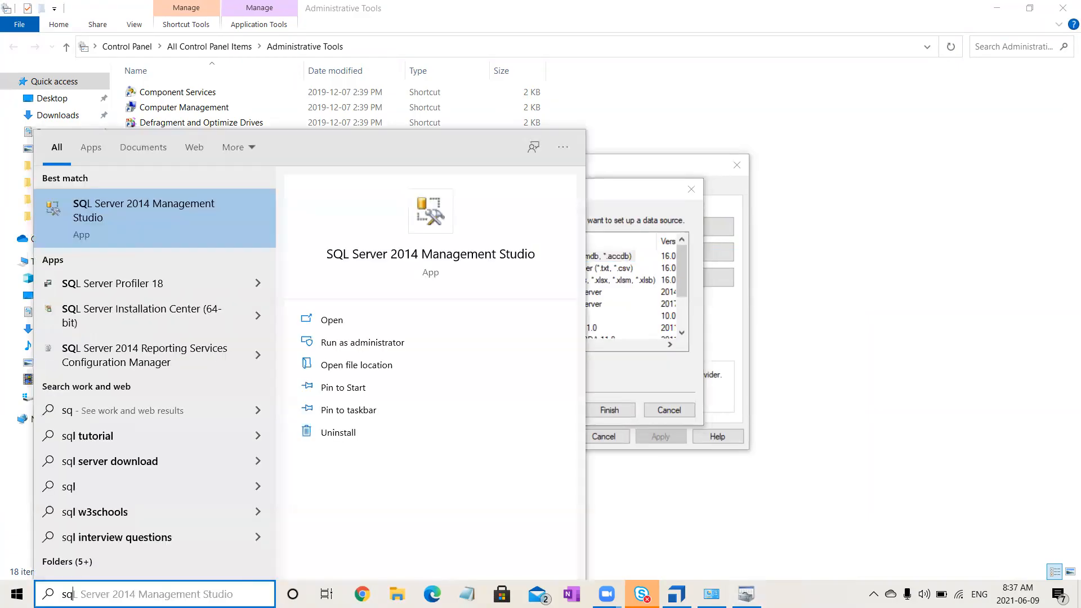
pyautogui.click(171, 232)
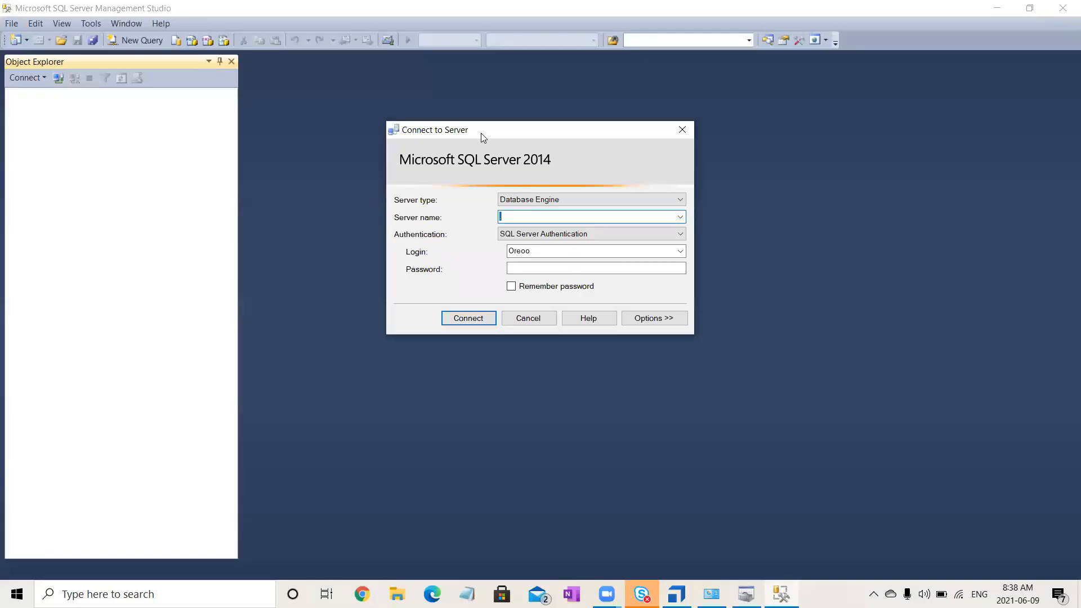
pyautogui.click(651, 233)
pyautogui.click(614, 246)
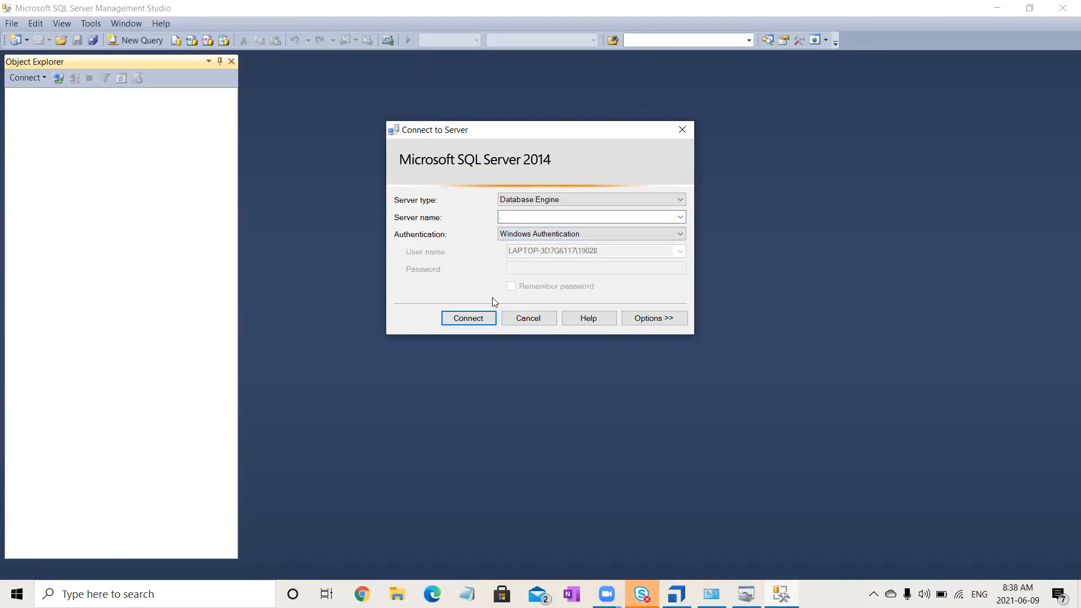
pyautogui.click(480, 322)
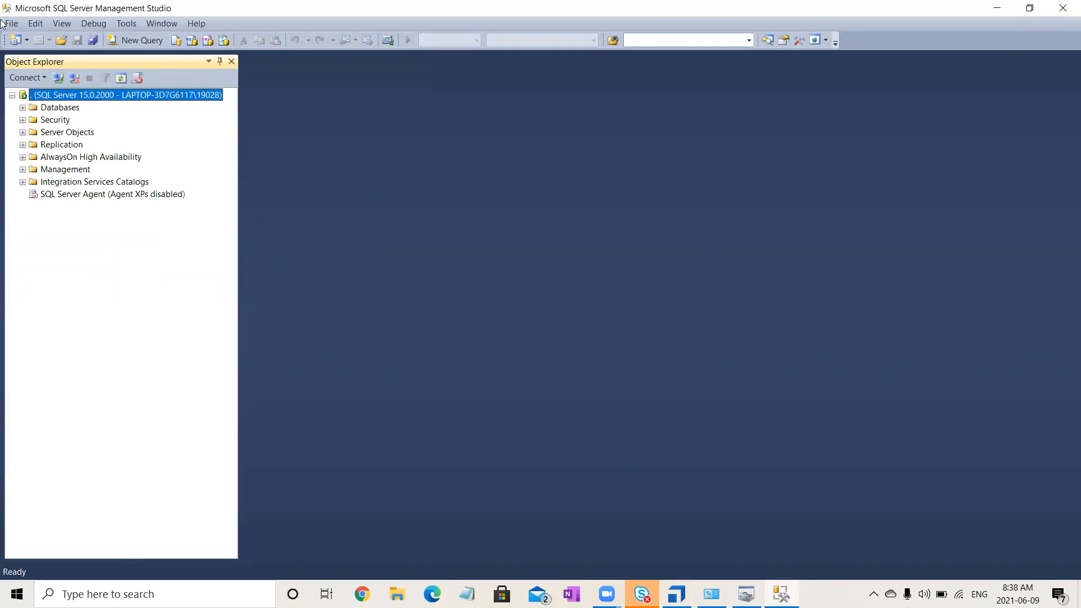
# - Expand the DatabaseTesting database down to its list of tables
pyautogui.click(23, 108)
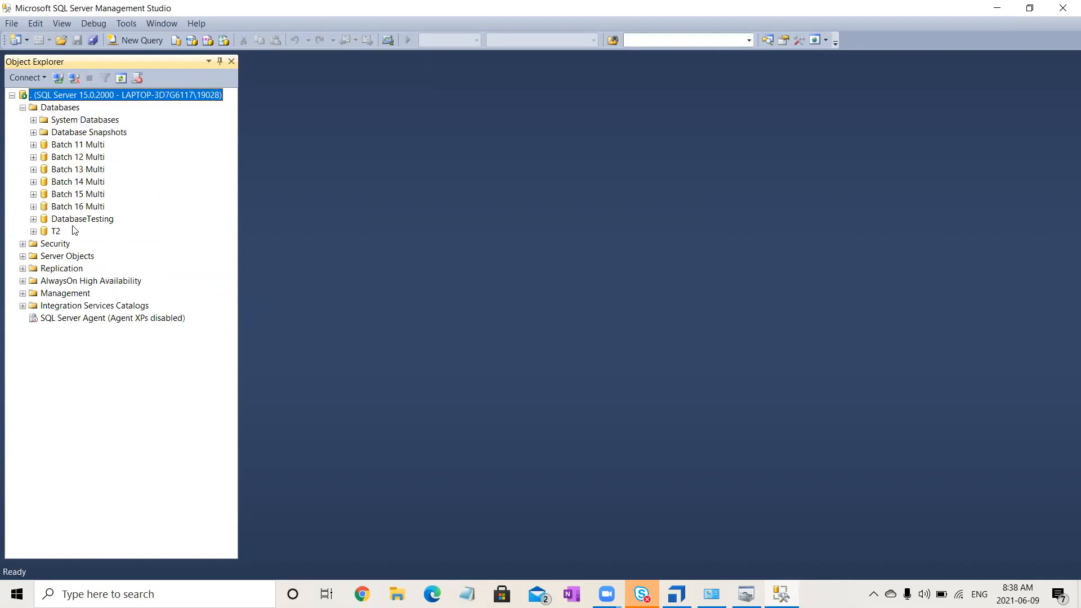
pyautogui.click(78, 222)
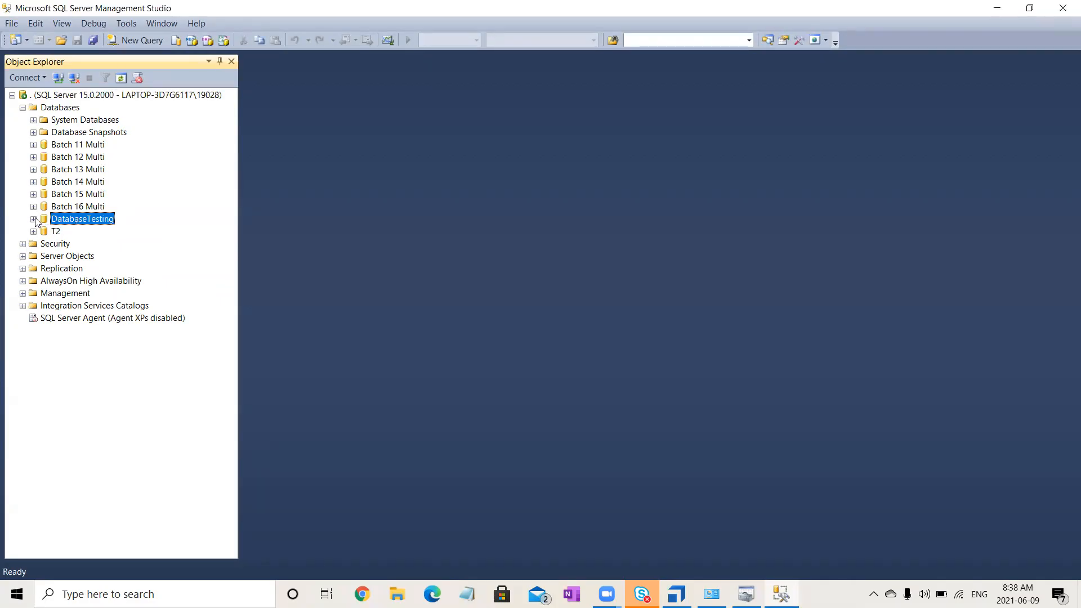
pyautogui.click(33, 220)
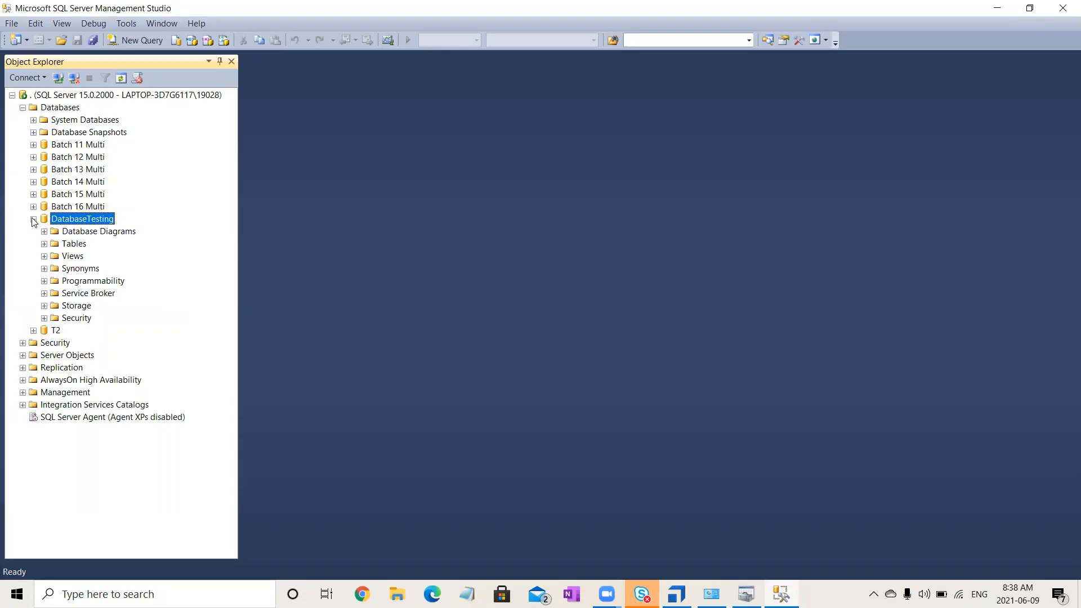
pyautogui.click(44, 243)
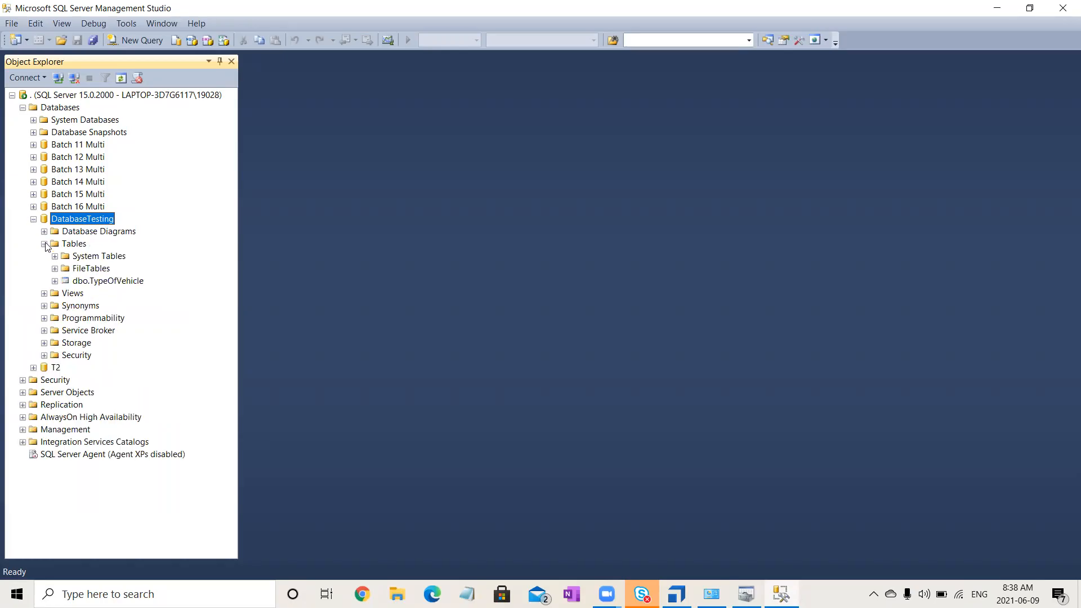
# - Script the dbo.TypeOfVehicle table as a SELECT statement in a new query editor window
pyautogui.click(120, 280)
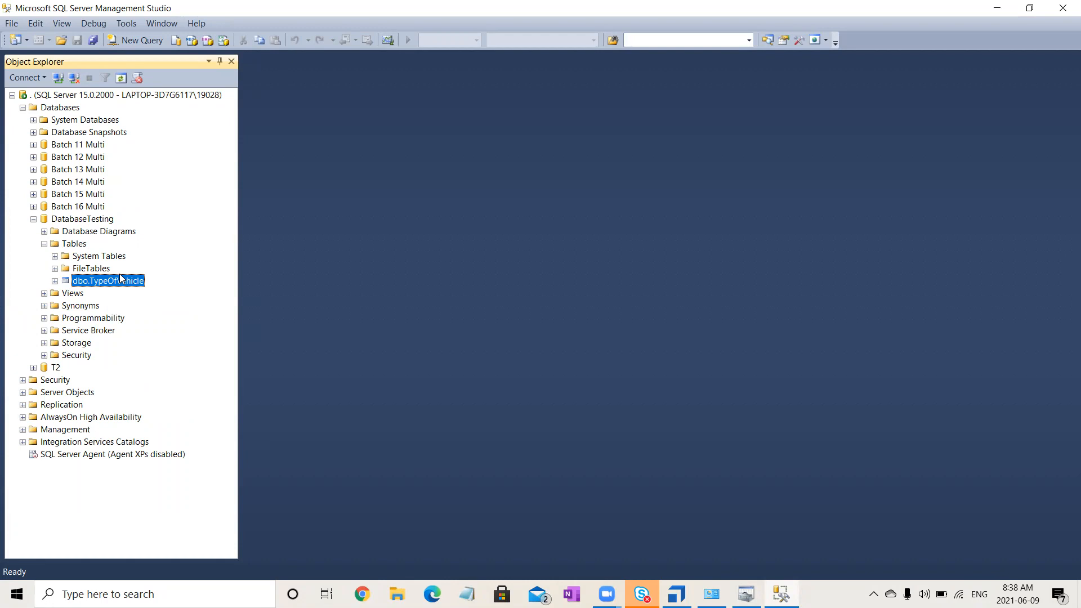
pyautogui.rightClick(120, 278)
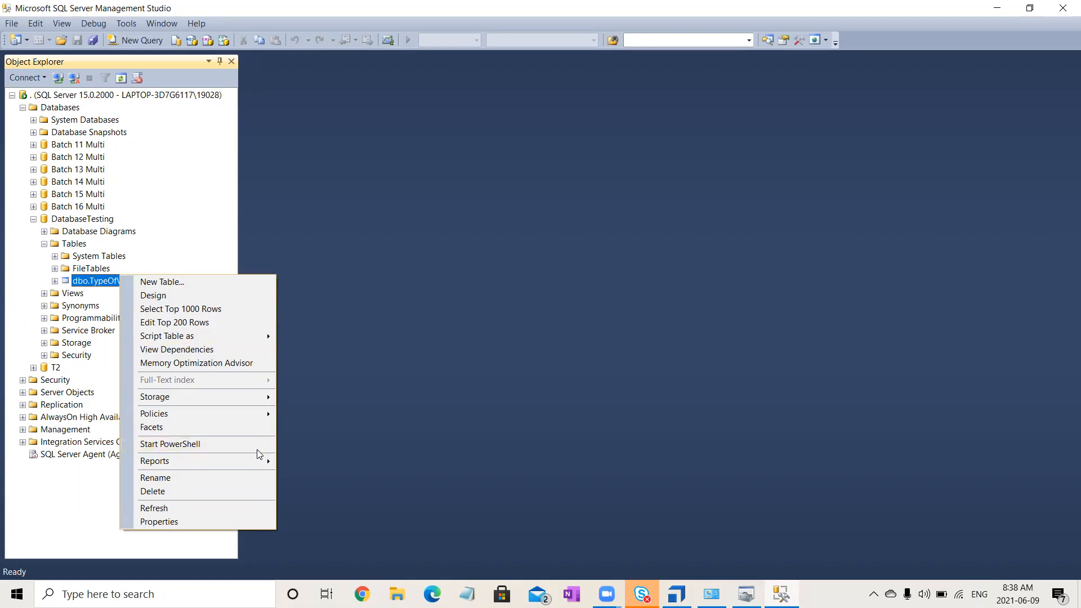
pyautogui.moveTo(253, 389)
pyautogui.moveTo(257, 335)
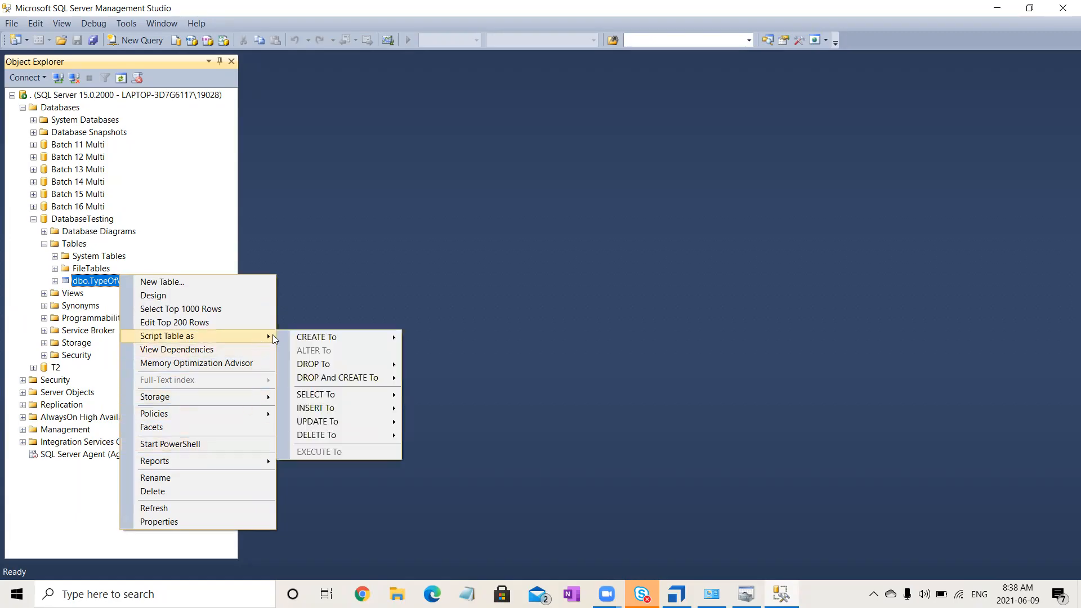
pyautogui.moveTo(363, 394)
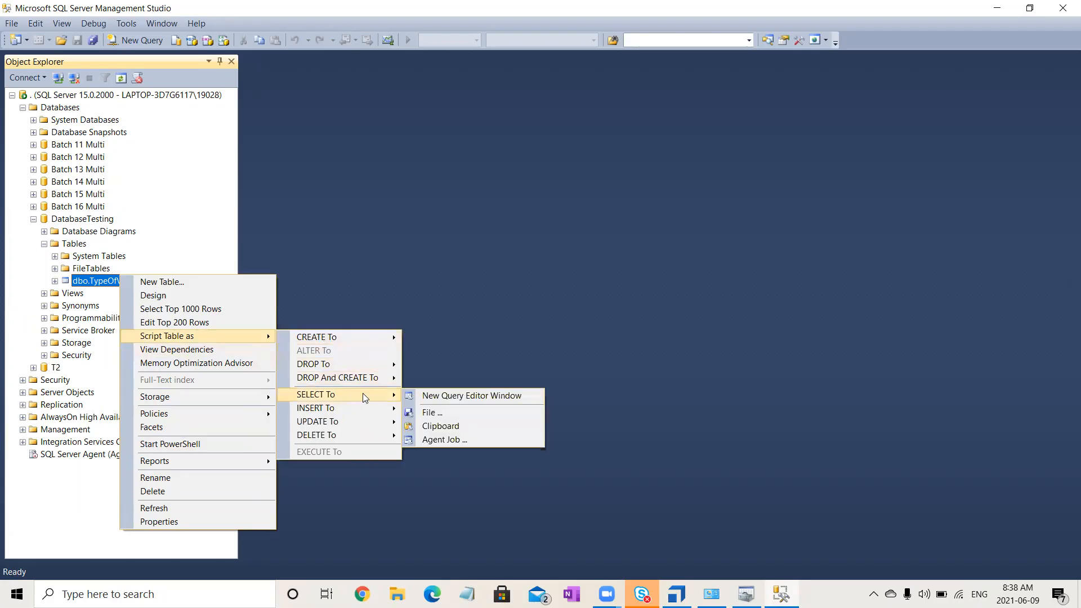
pyautogui.click(457, 397)
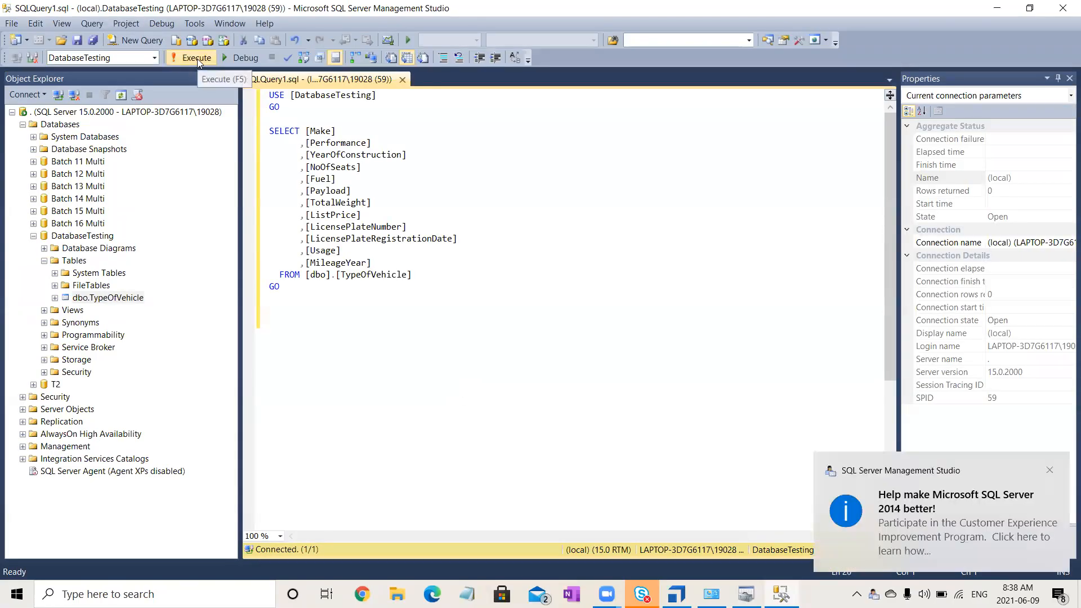
# - Execute the SELECT query on TypeOfVehicle, dismiss the notification and review the returned rows through to the last one
pyautogui.click(197, 59)
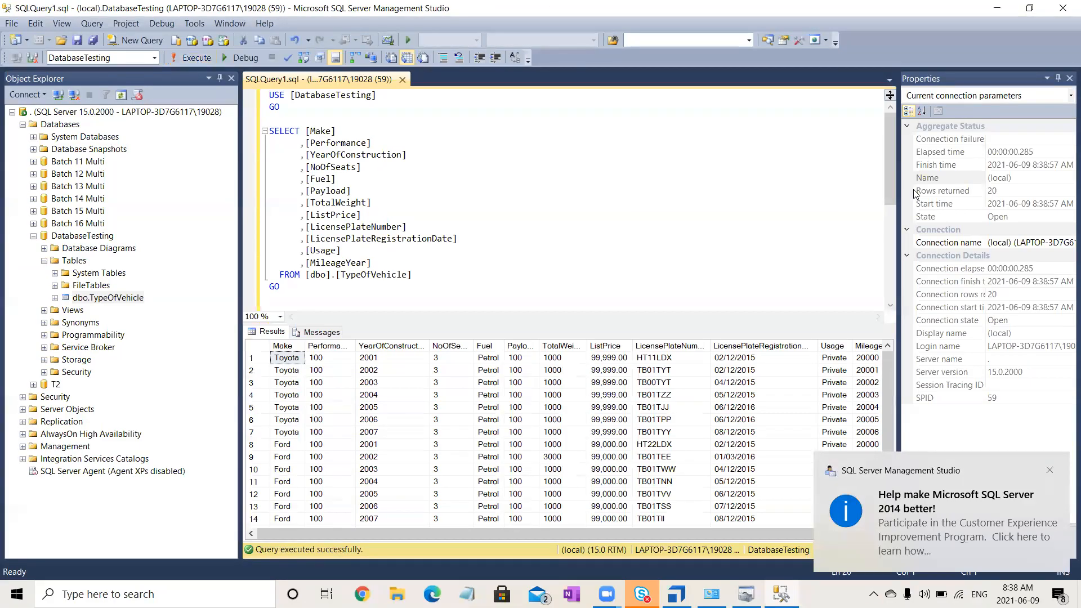
pyautogui.click(1049, 472)
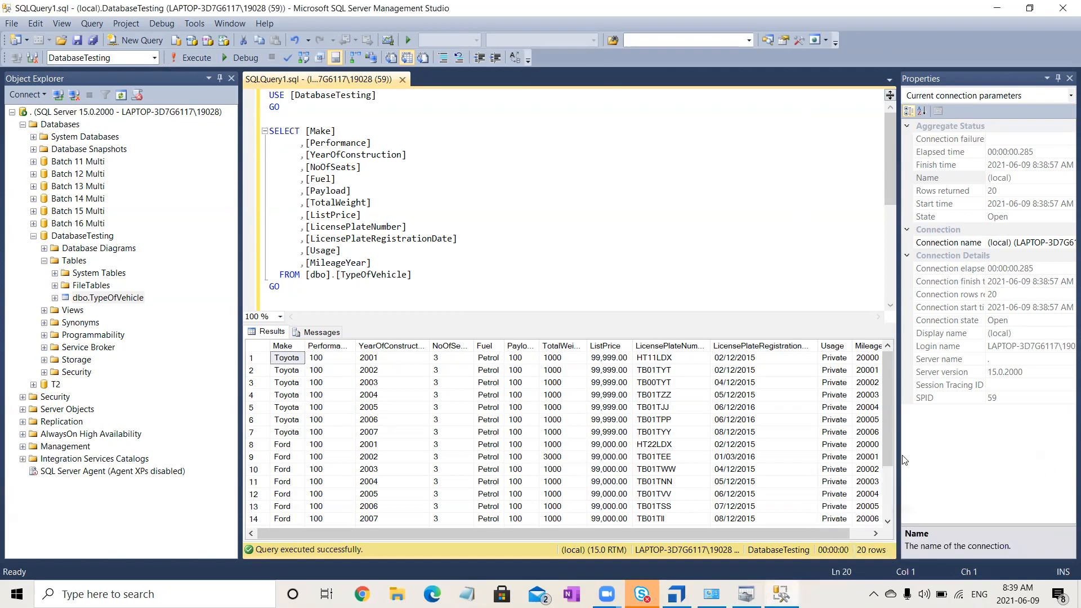
pyautogui.click(887, 488)
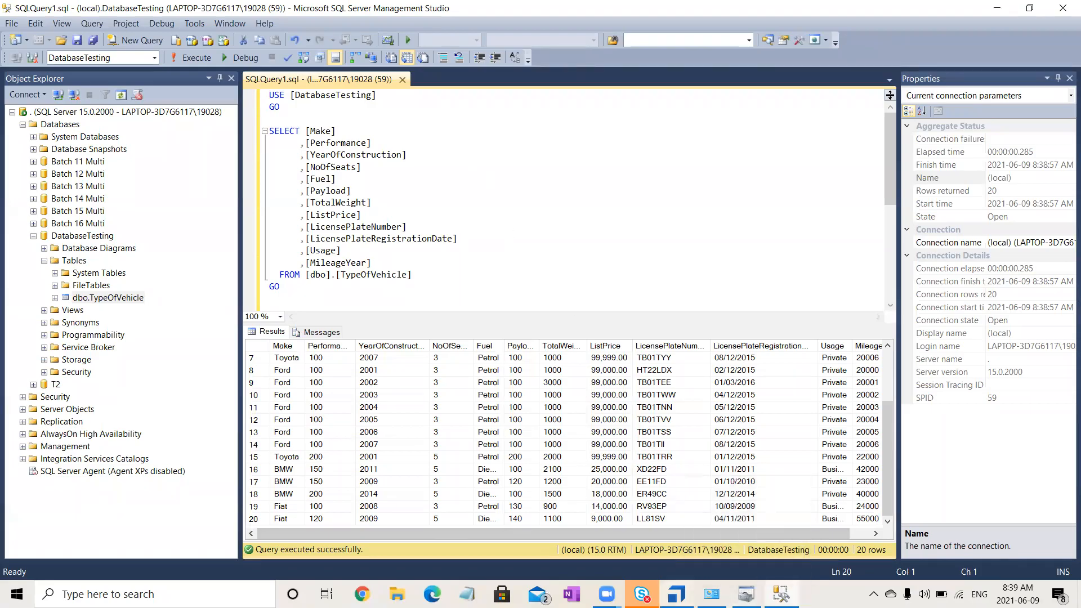
# - Return to the ODBC Data Source Administrator and choose ODBC Driver 11 for SQL Server as the new data source's driver
pyautogui.click(747, 594)
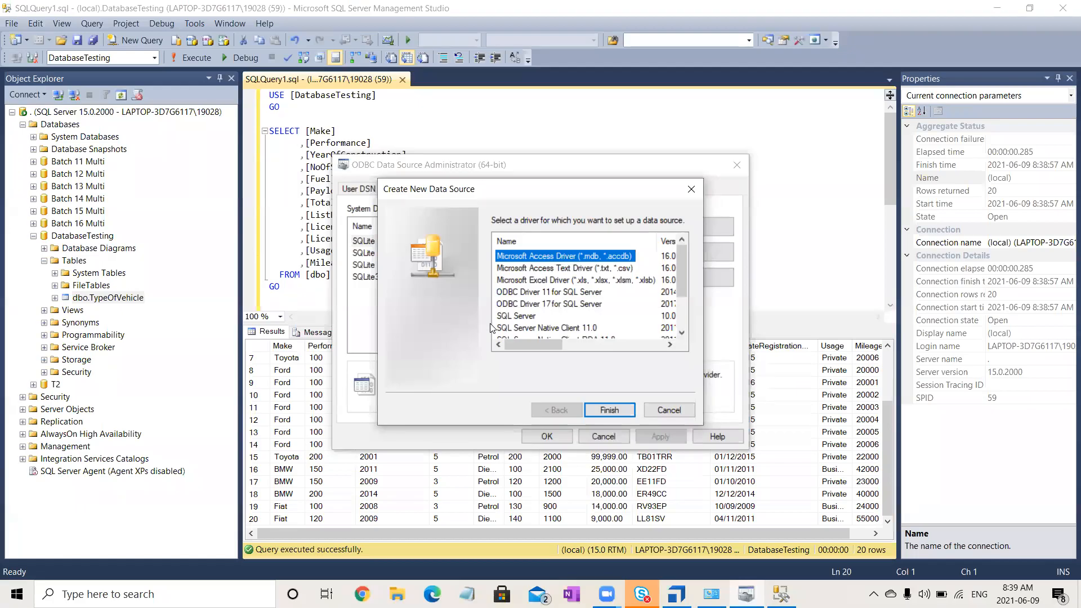
pyautogui.click(670, 344)
pyautogui.click(670, 344)
pyautogui.click(670, 344)
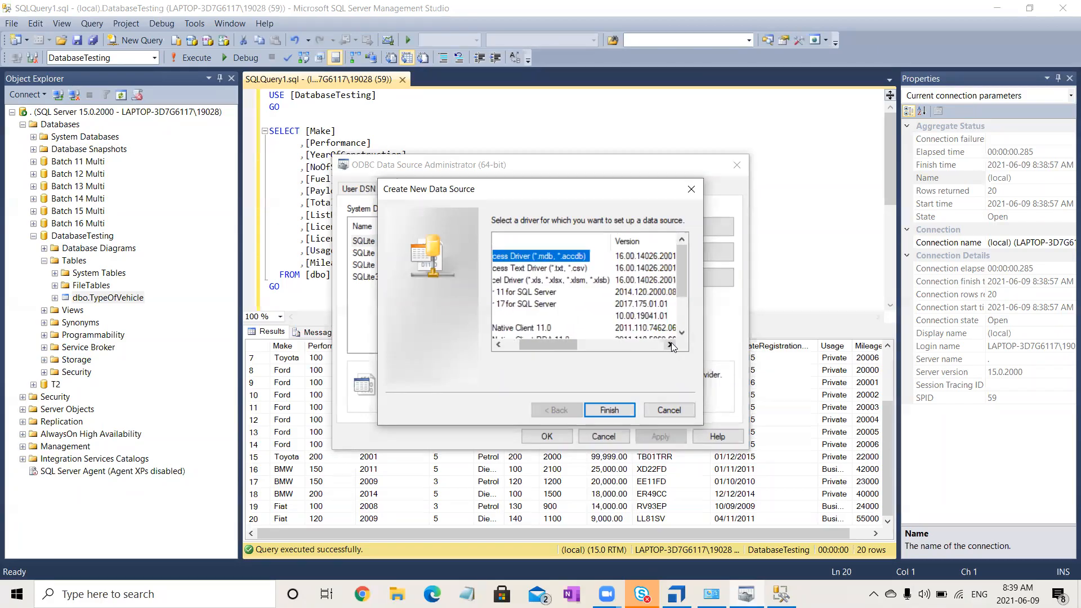
pyautogui.click(628, 295)
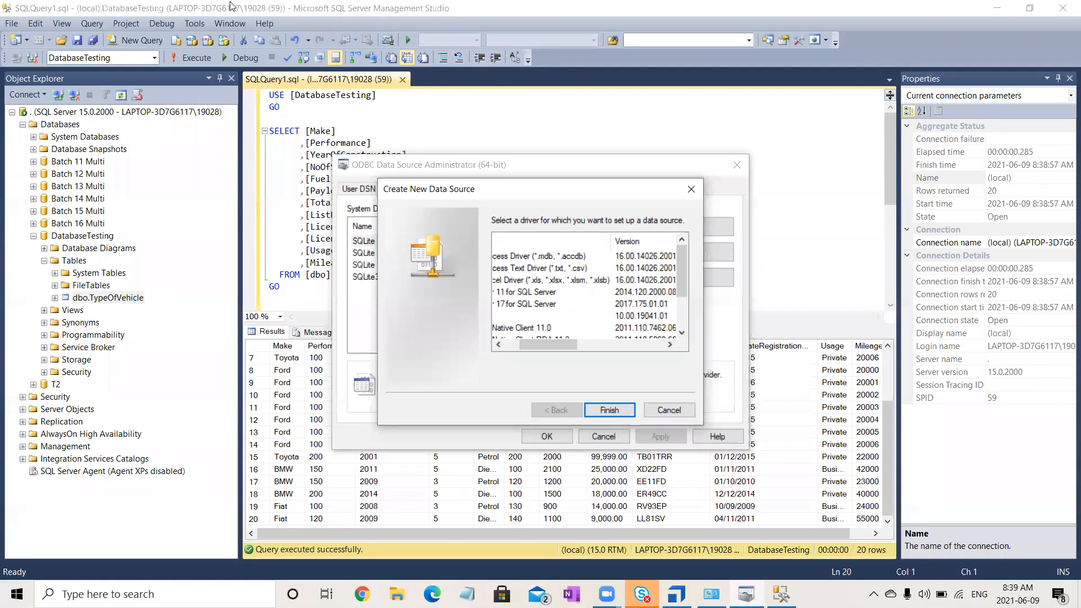
pyautogui.click(530, 292)
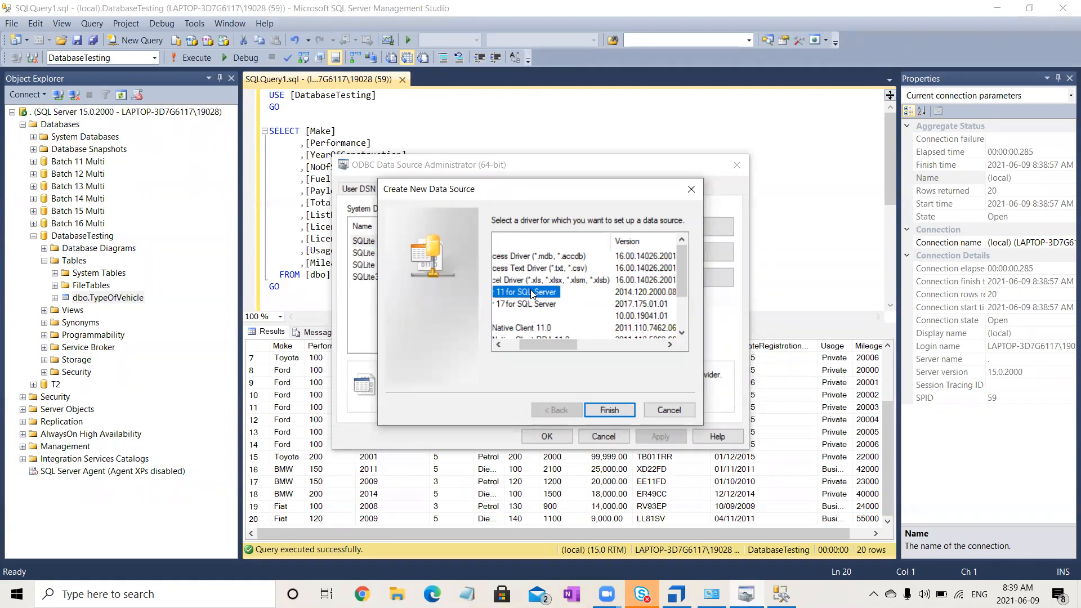
pyautogui.click(510, 347)
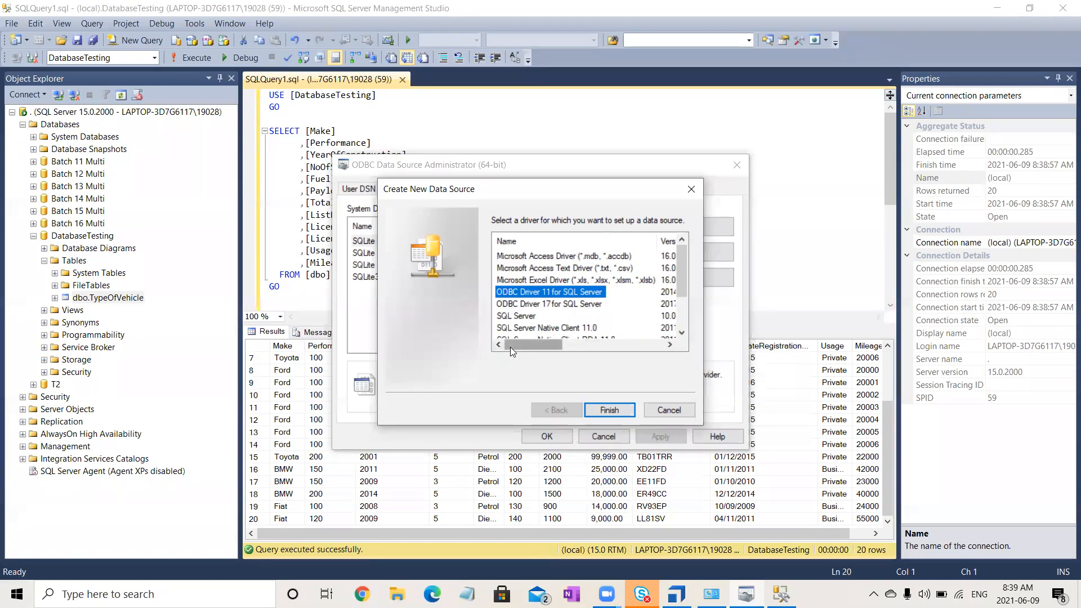
pyautogui.click(611, 409)
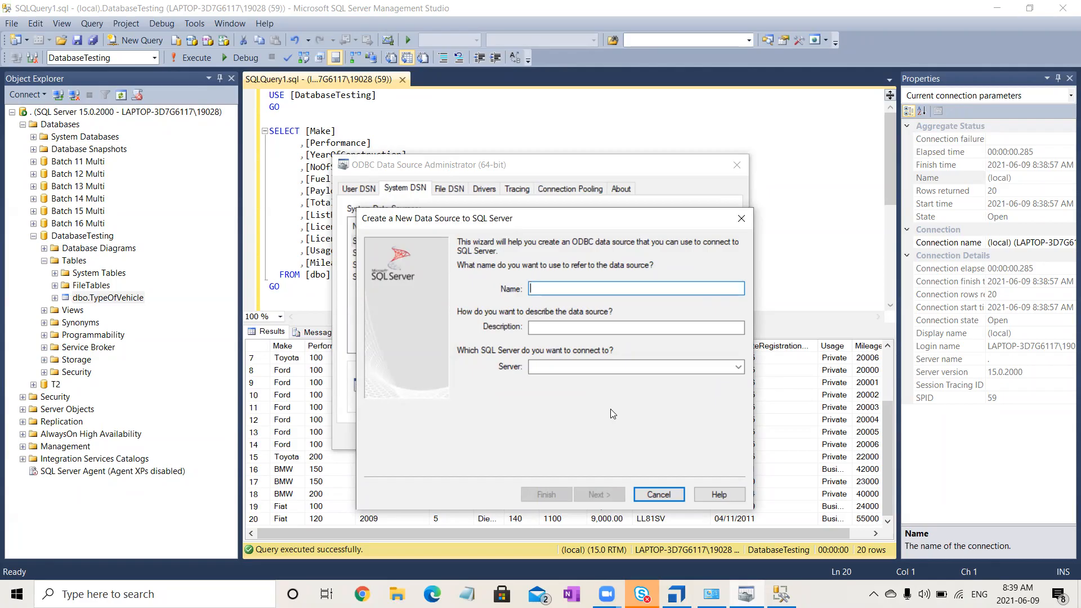
# - Enter DatabaseTesting as both the name and the description of the new data source
pyautogui.write('Data')
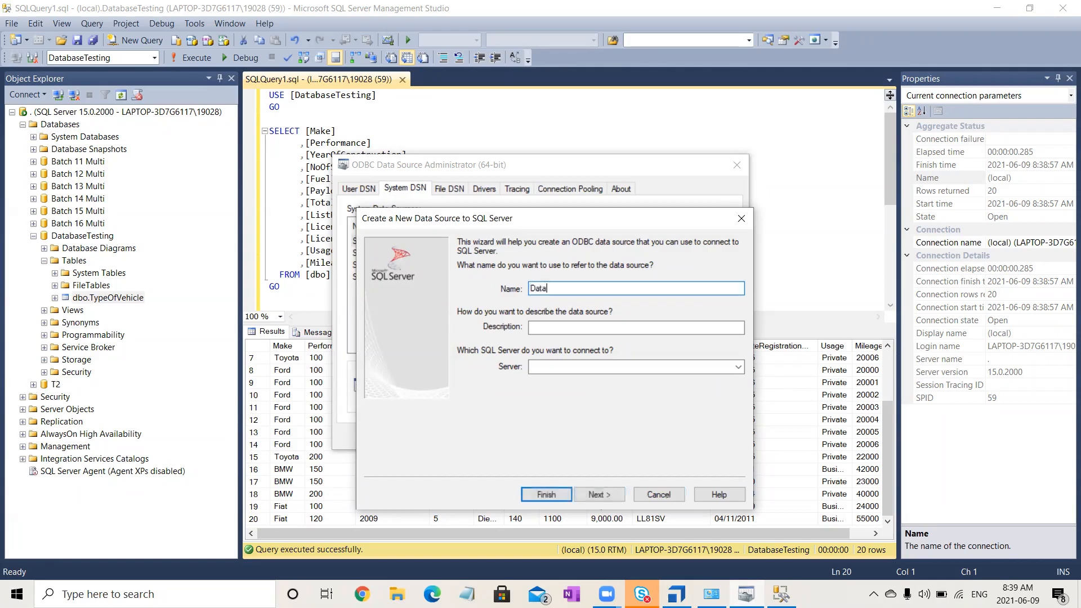
pyautogui.write('baseTesting')
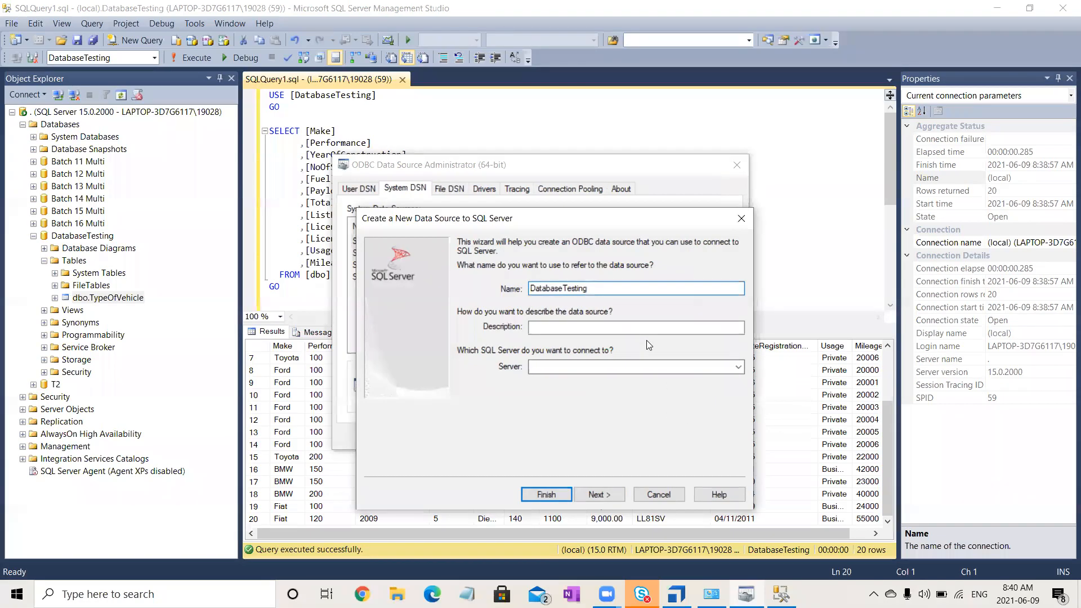
pyautogui.moveTo(627, 291); pyautogui.dragTo(409, 279)
pyautogui.hotkey('ctrl', 'c')
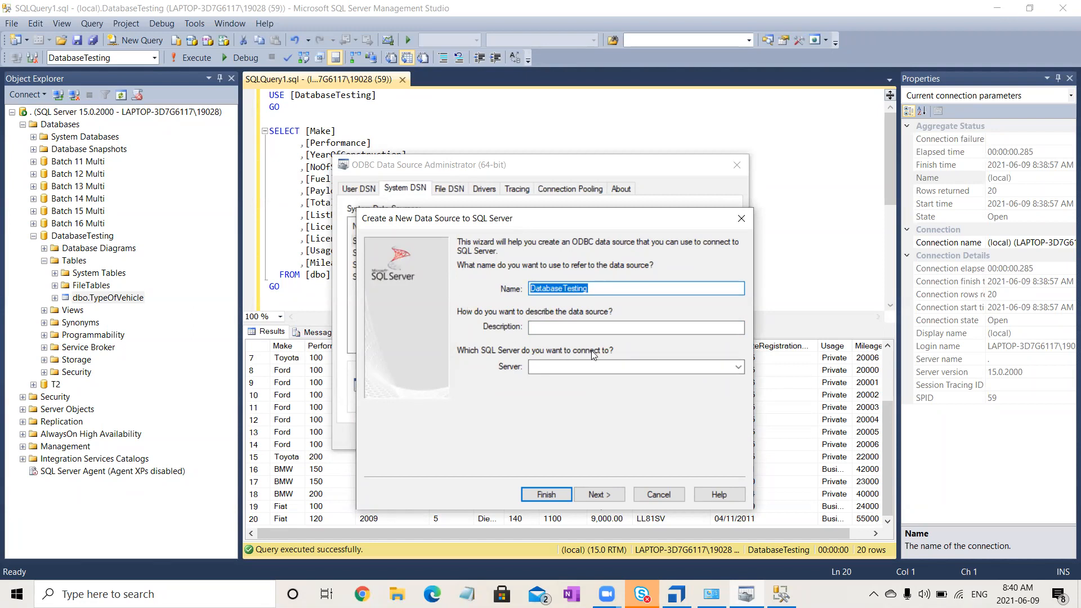
pyautogui.click(596, 329)
pyautogui.hotkey('ctrl', 'v')
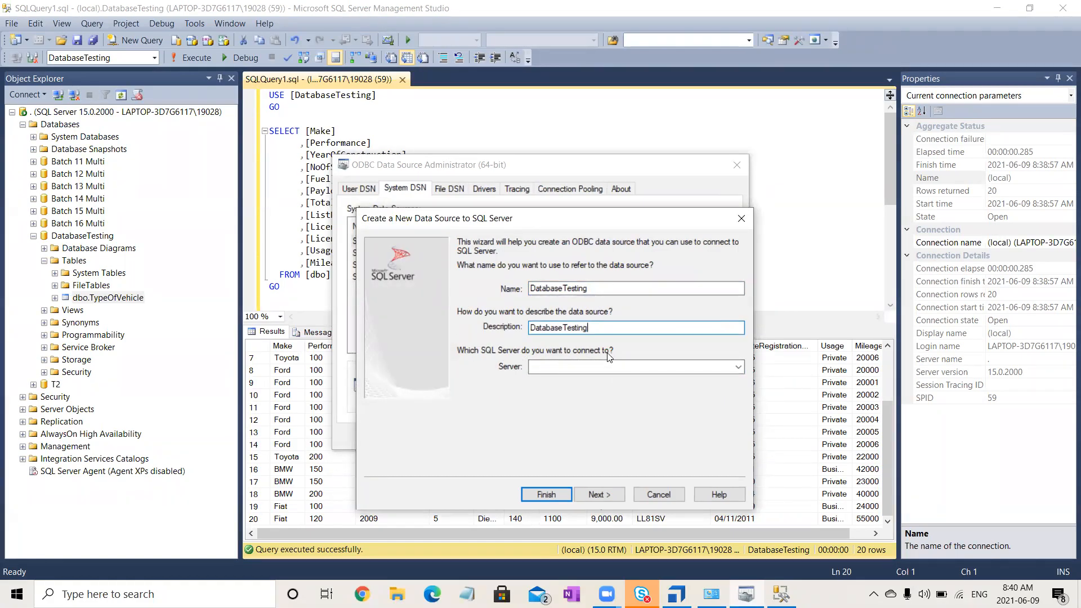
# - Open the connection properties of the DatabaseTesting database in Management Studio and copy its server name
pyautogui.rightClick(89, 238)
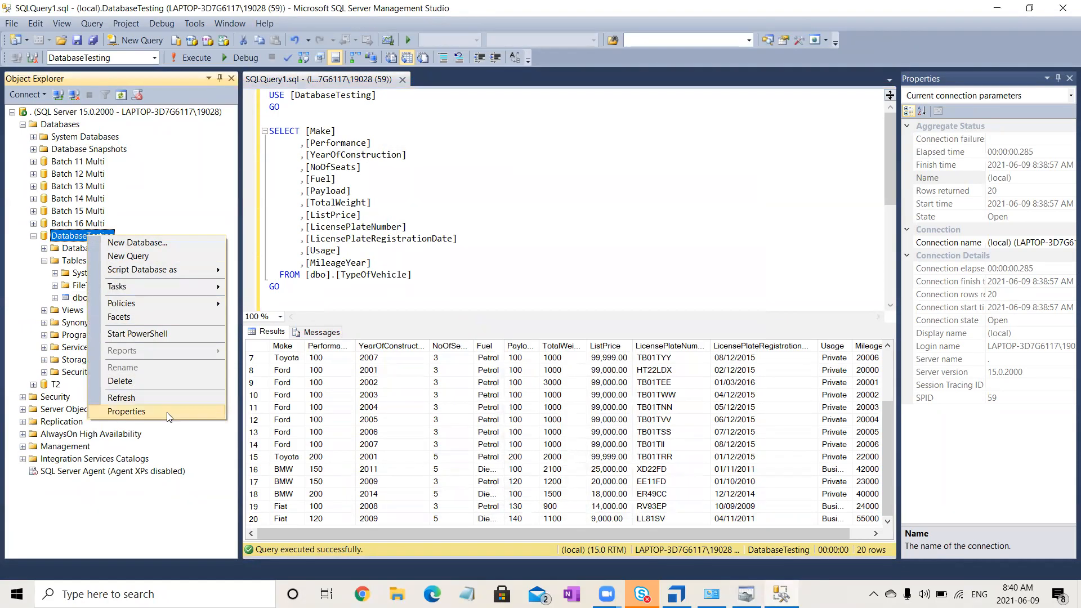
pyautogui.click(127, 412)
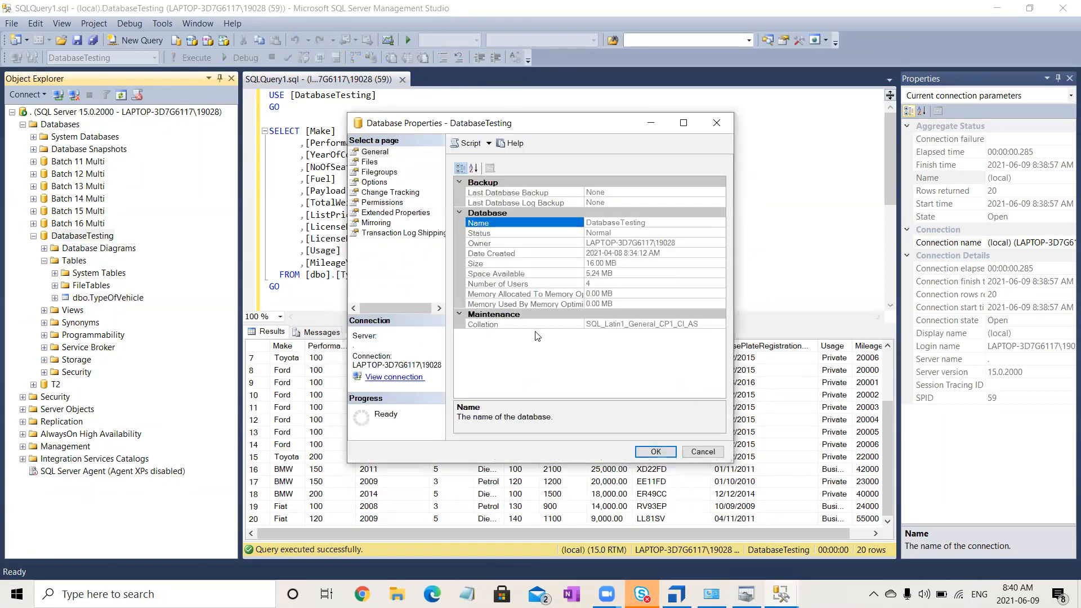
pyautogui.click(407, 379)
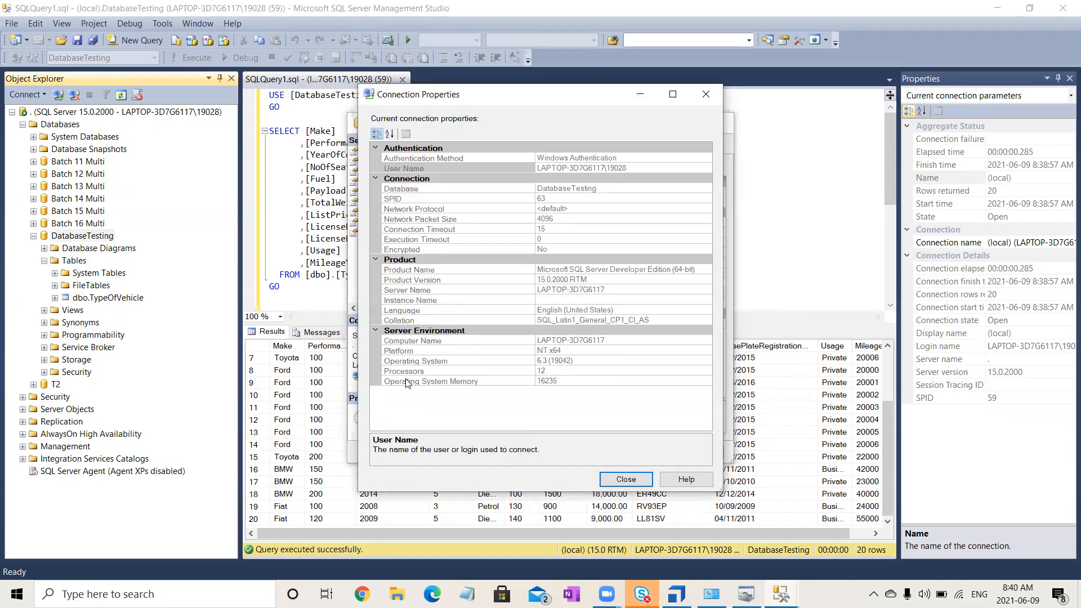
pyautogui.click(613, 290)
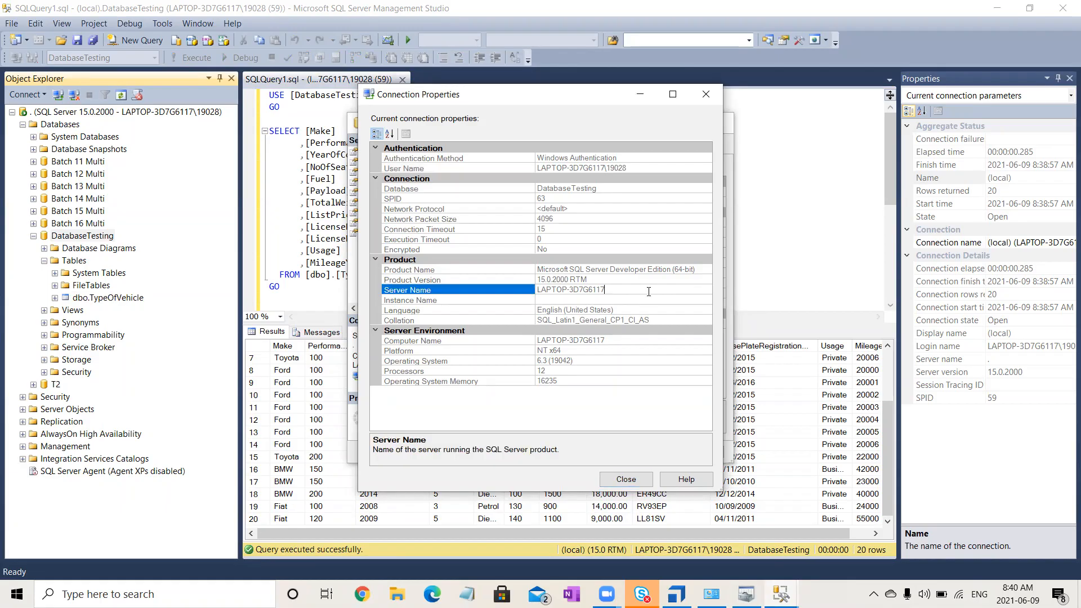
pyautogui.moveTo(648, 291); pyautogui.dragTo(525, 294)
pyautogui.hotkey('ctrl', 'c')
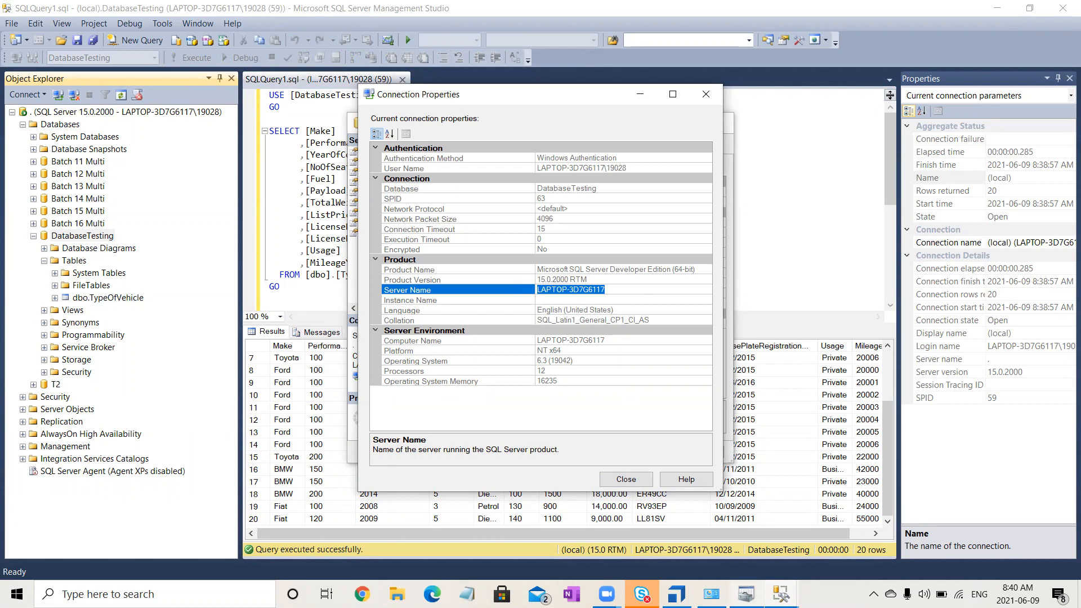
# - Set the new data source's server to LAPTOP-3D7G6117 and keep integrated Windows authentication with no SPN
pyautogui.click(745, 594)
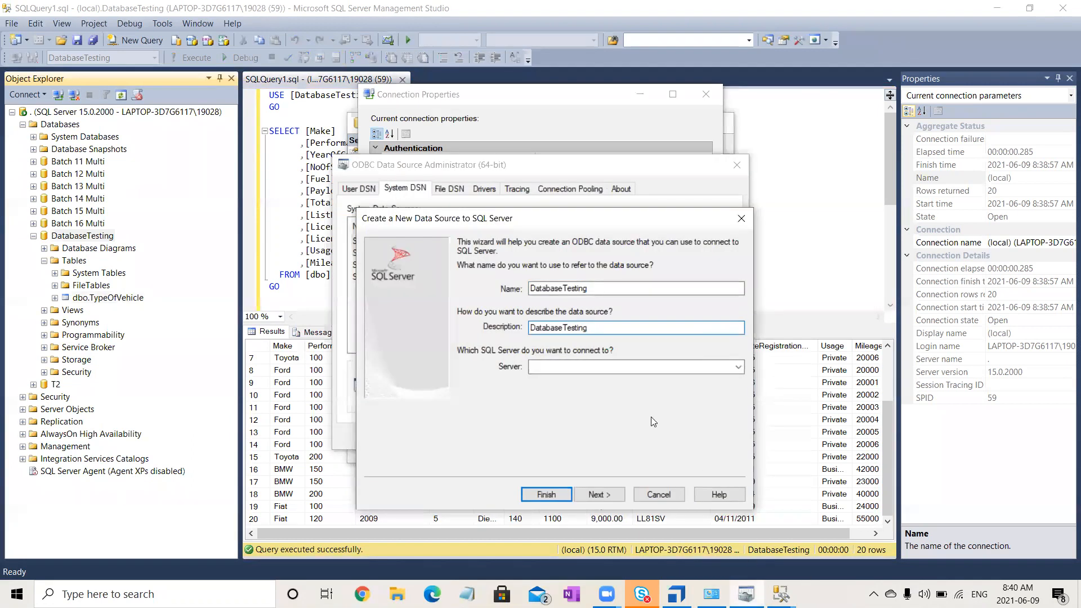
pyautogui.click(610, 367)
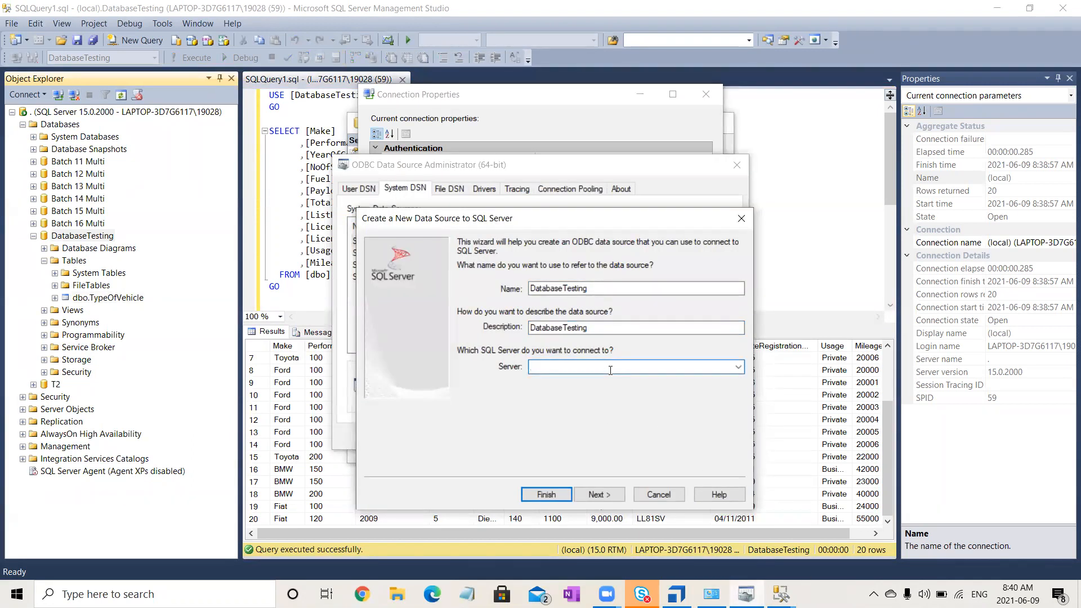
pyautogui.hotkey('ctrl', 'v')
pyautogui.click(591, 495)
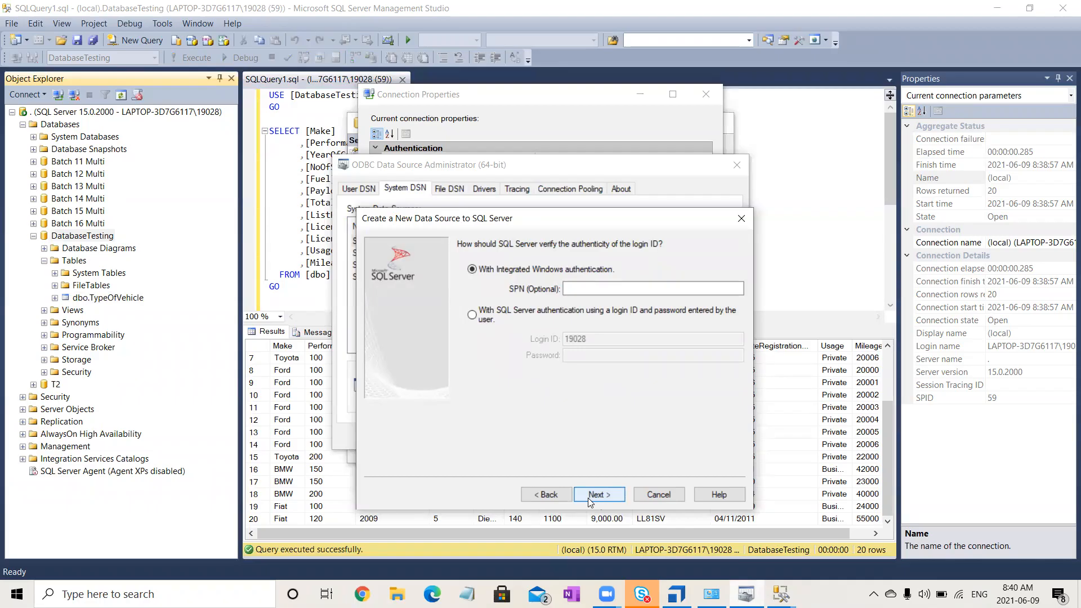
pyautogui.click(592, 286)
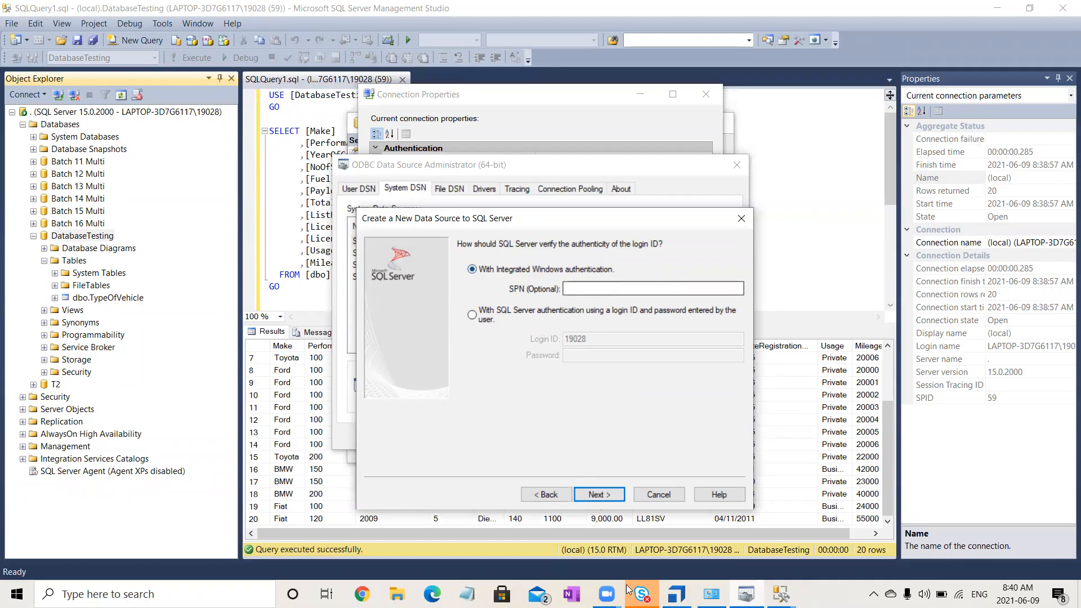
pyautogui.click(598, 494)
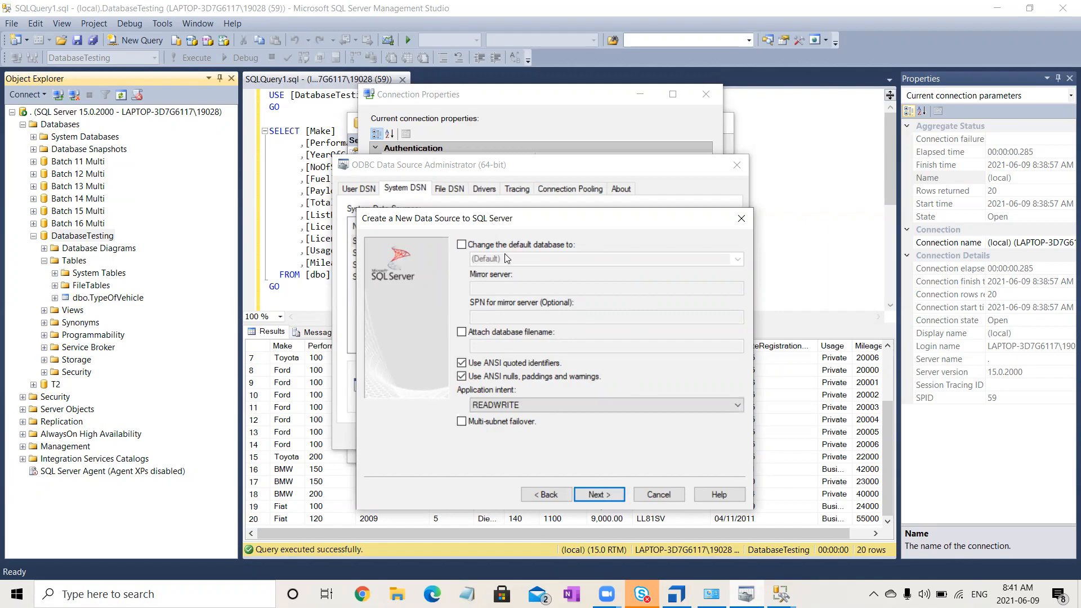
# - Change the data source's default database to DatabaseTesting and keep the other options on that page
pyautogui.click(461, 246)
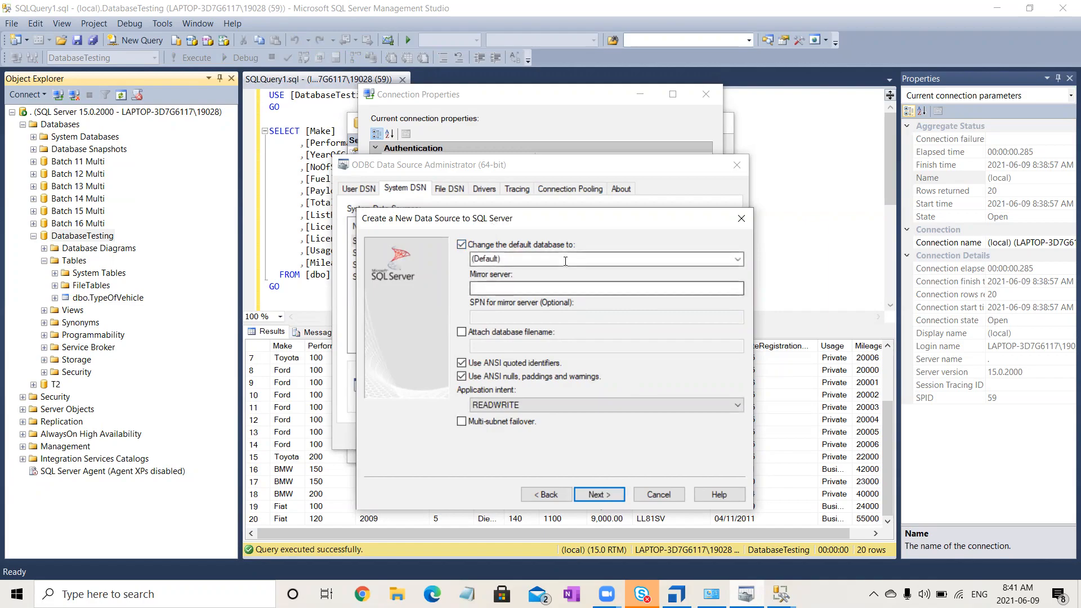
pyautogui.click(738, 259)
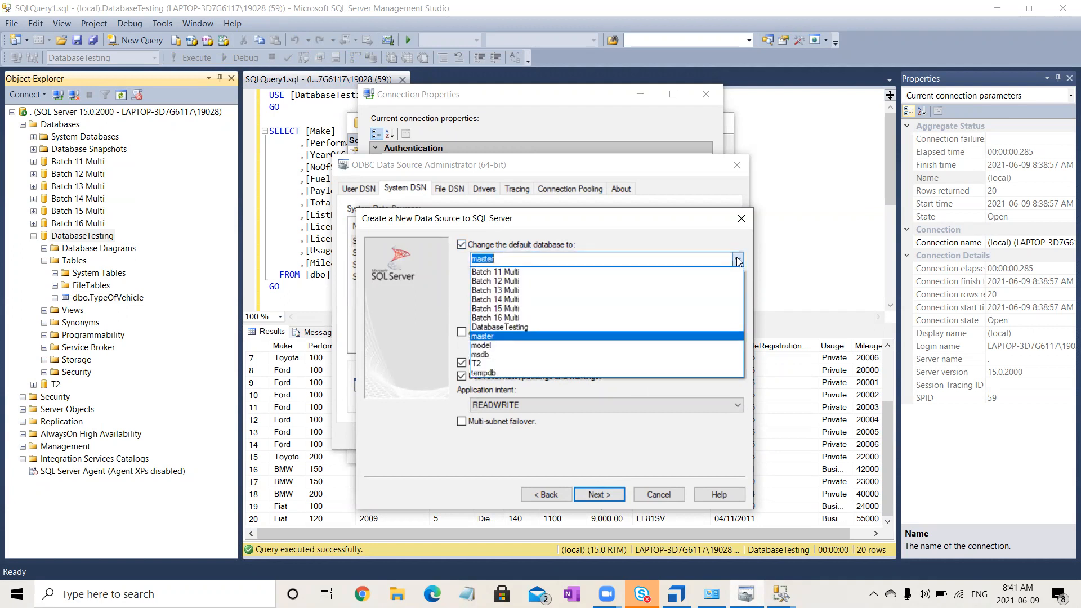
pyautogui.click(539, 320)
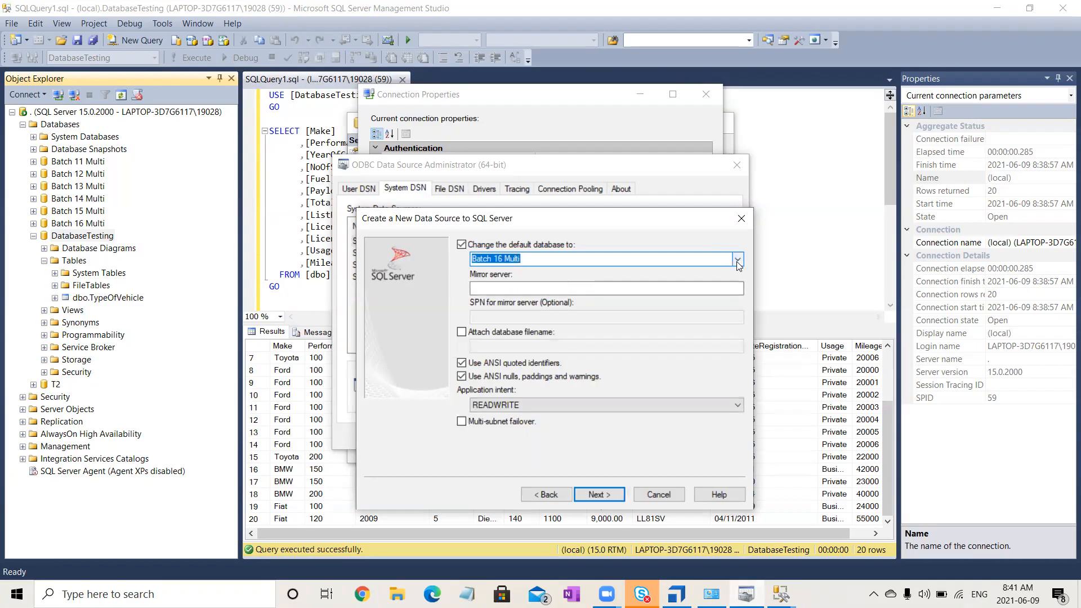
pyautogui.click(736, 261)
pyautogui.click(562, 325)
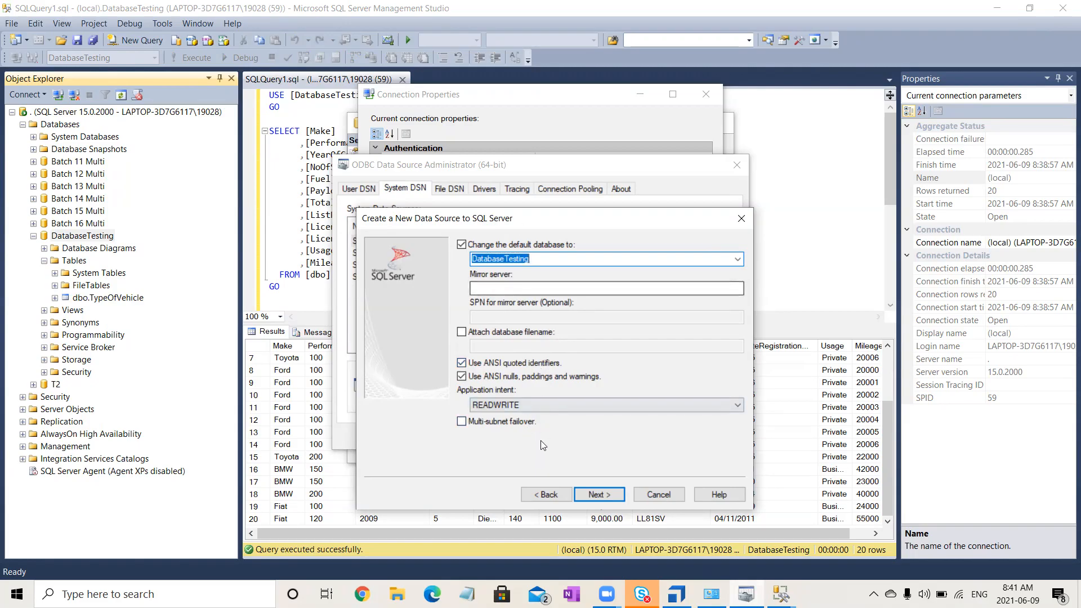
pyautogui.click(617, 496)
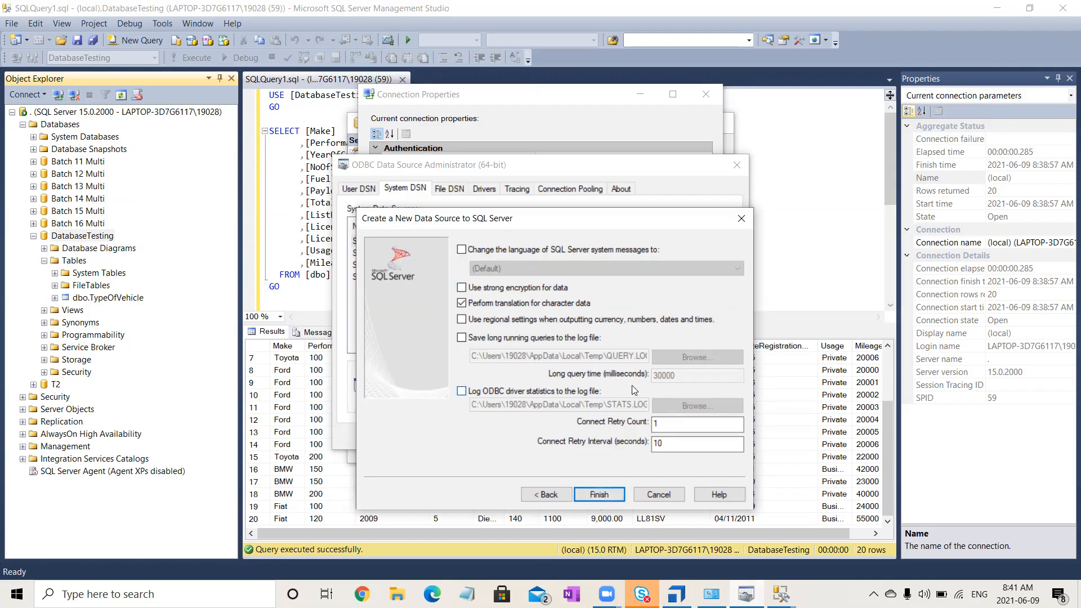
# - Finish the wizard with its default settings, test and save the data source, closing the ODBC Data Source Administrator
pyautogui.click(605, 492)
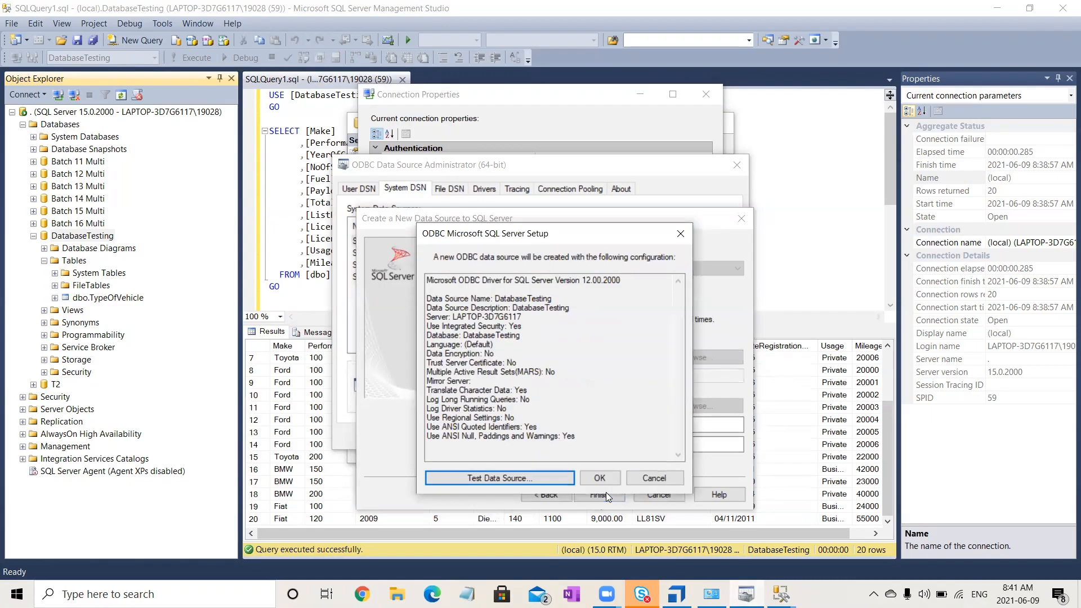
pyautogui.click(518, 478)
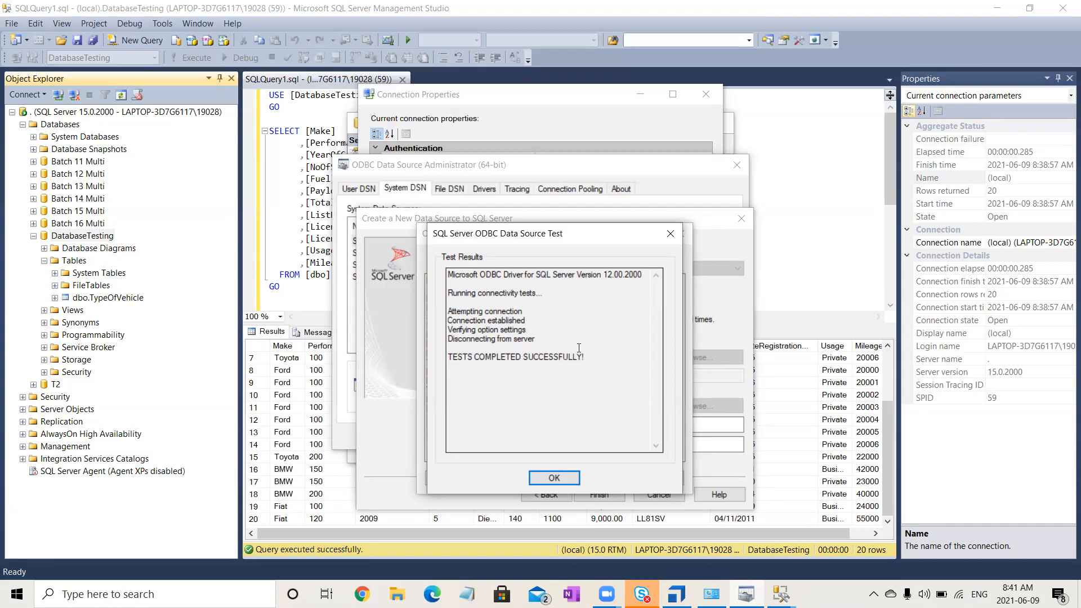
pyautogui.click(556, 480)
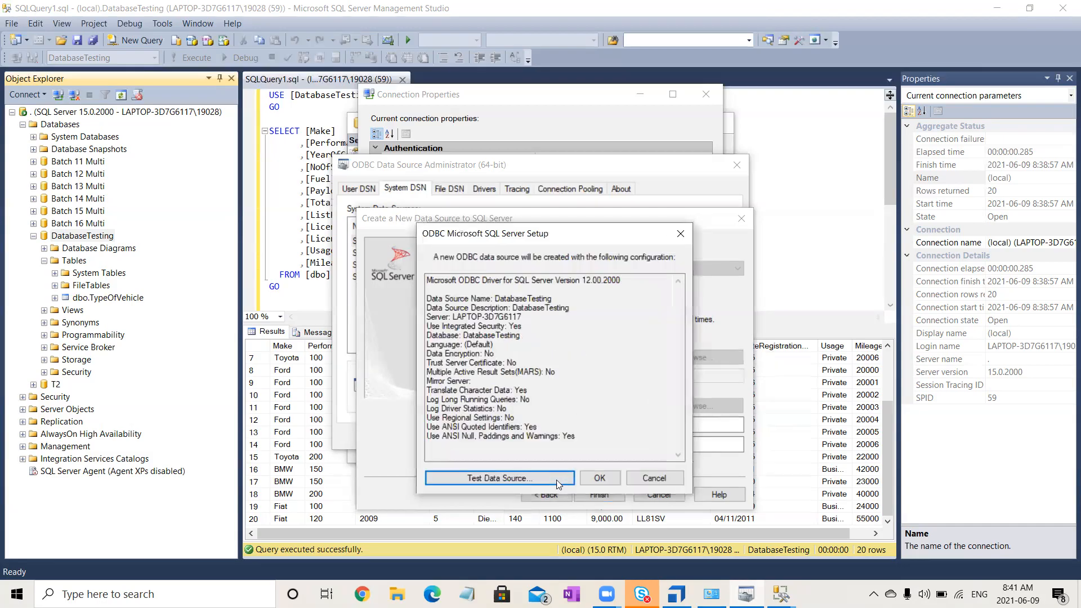
pyautogui.click(588, 477)
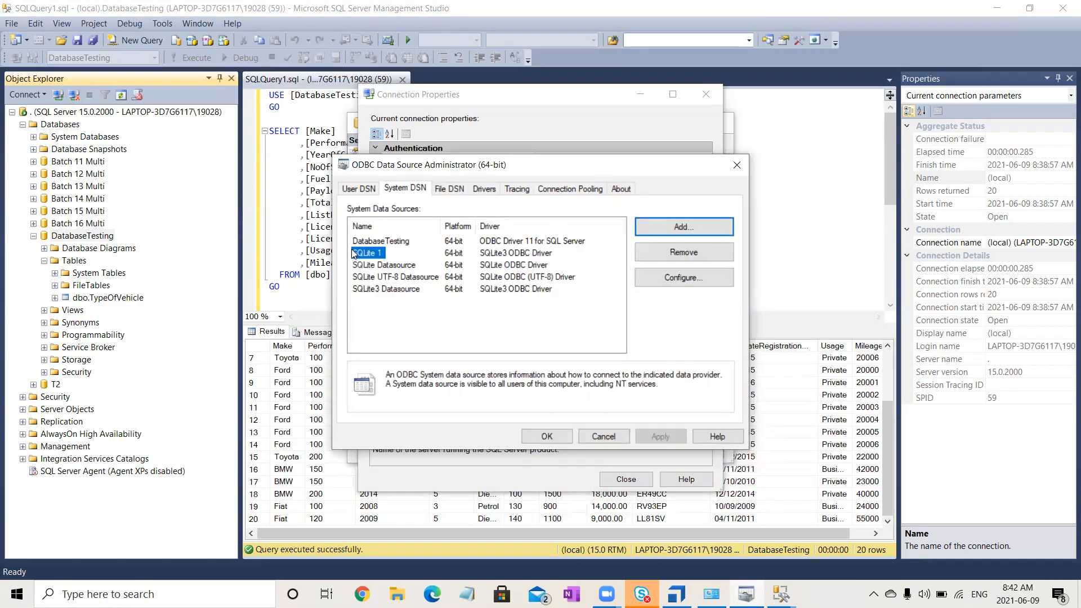
pyautogui.click(368, 239)
pyautogui.click(737, 166)
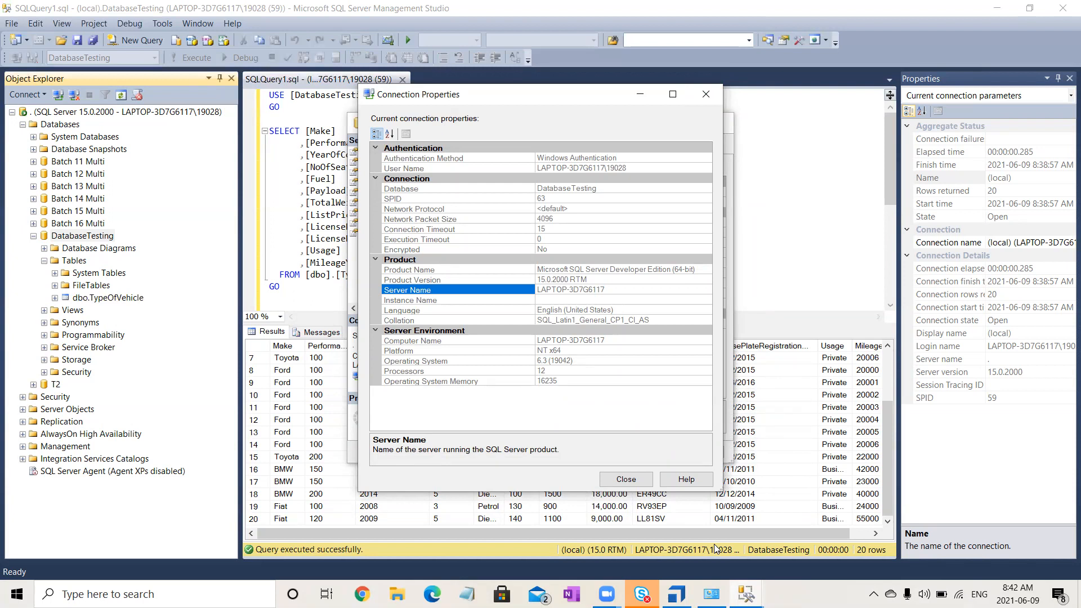
# - Switch to Tosca Commander and check out the complete TestCases tree
pyautogui.moveTo(676, 594)
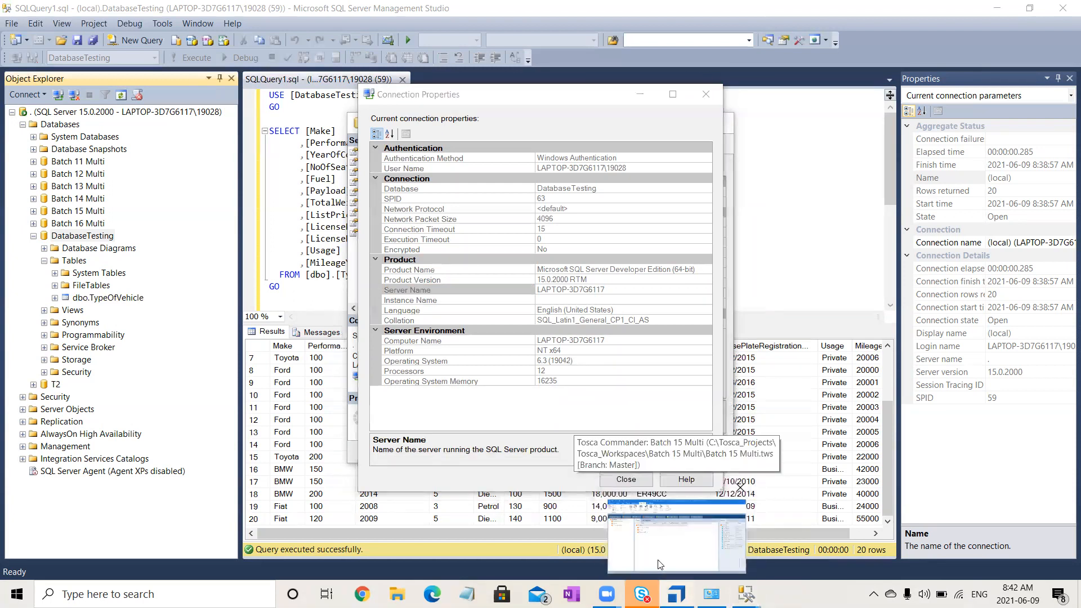
pyautogui.click(660, 564)
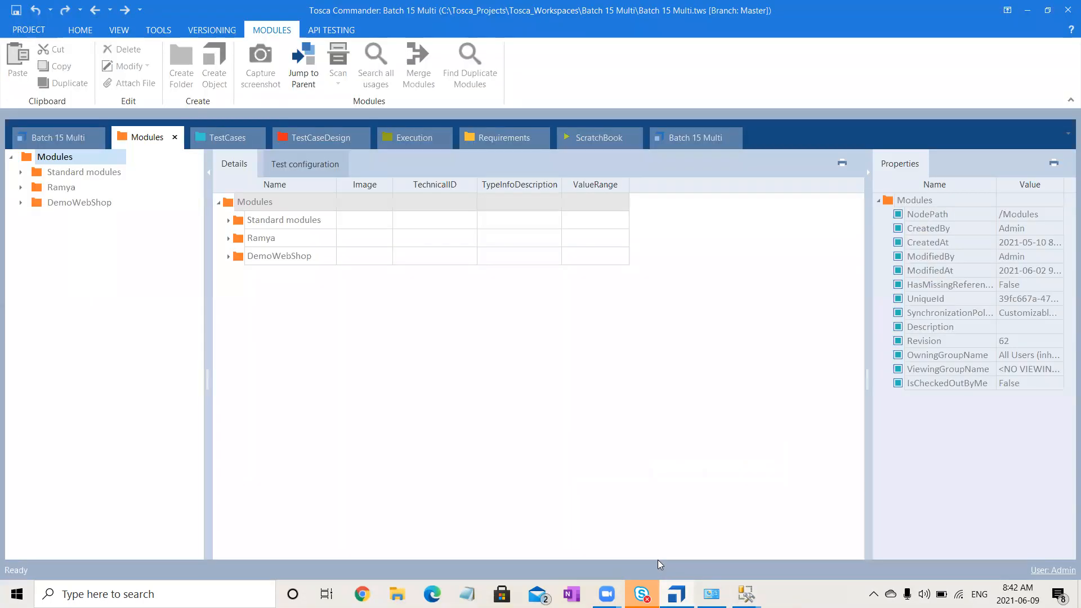
pyautogui.click(217, 139)
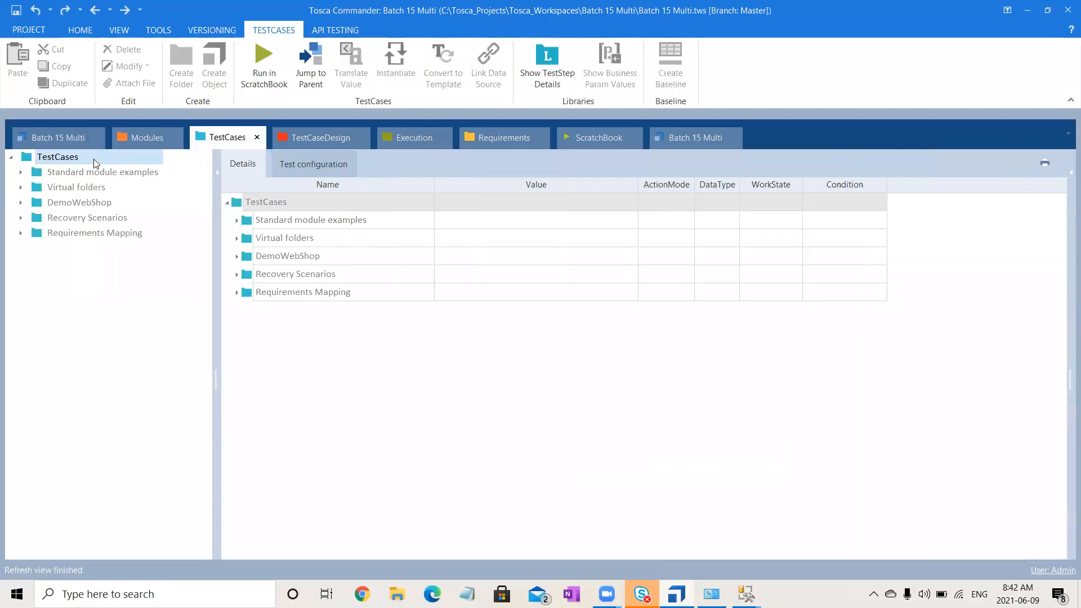
pyautogui.click(86, 29)
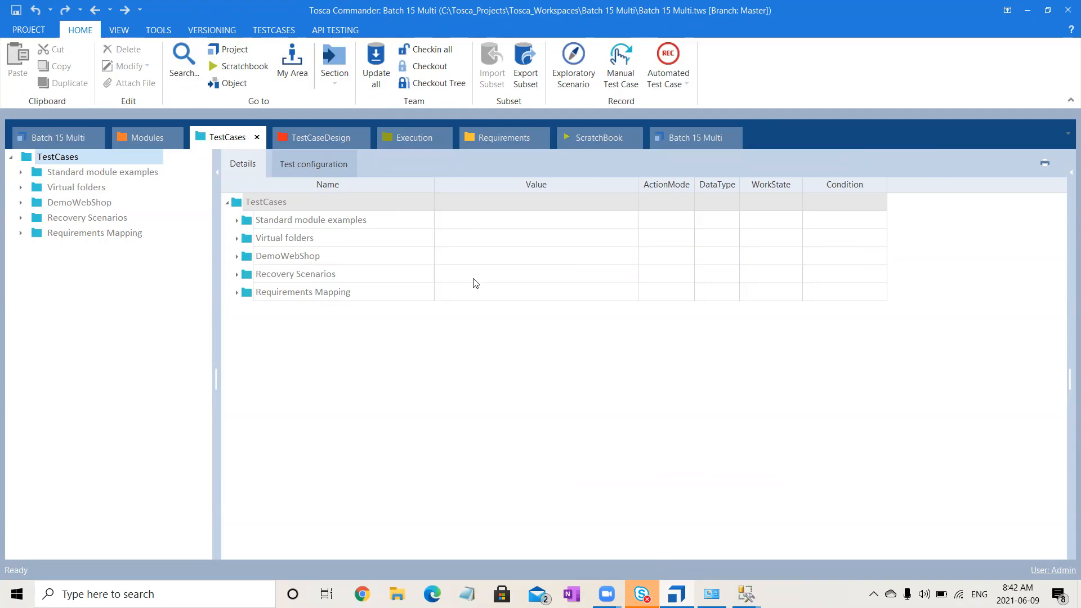
pyautogui.click(442, 85)
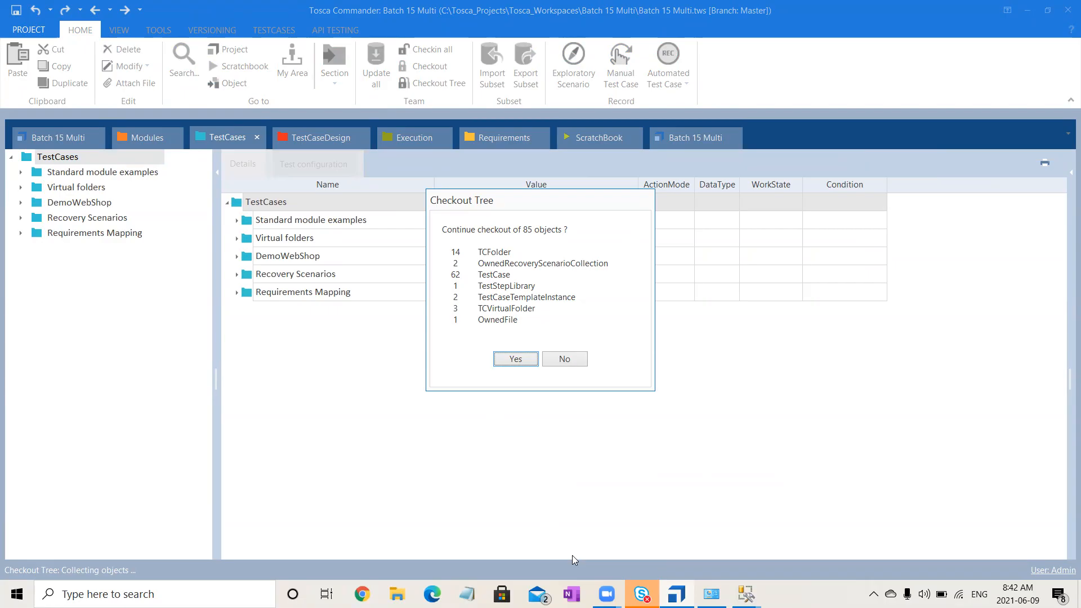
pyautogui.click(508, 358)
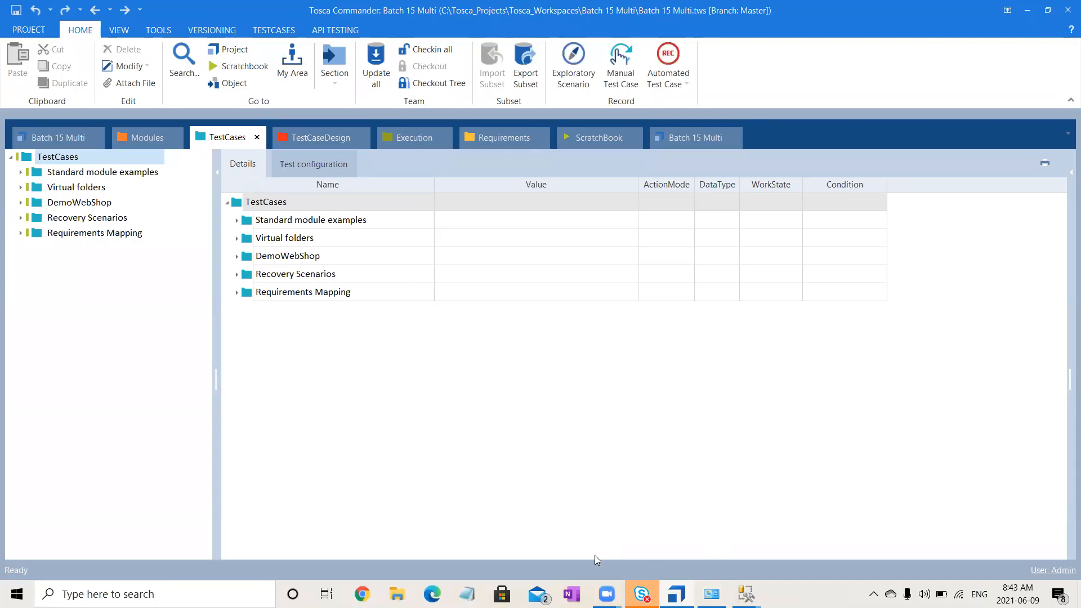
# - Look through the Database folder in Documents > Trainings, view the db_Input SQL script and close it
pyautogui.click(400, 585)
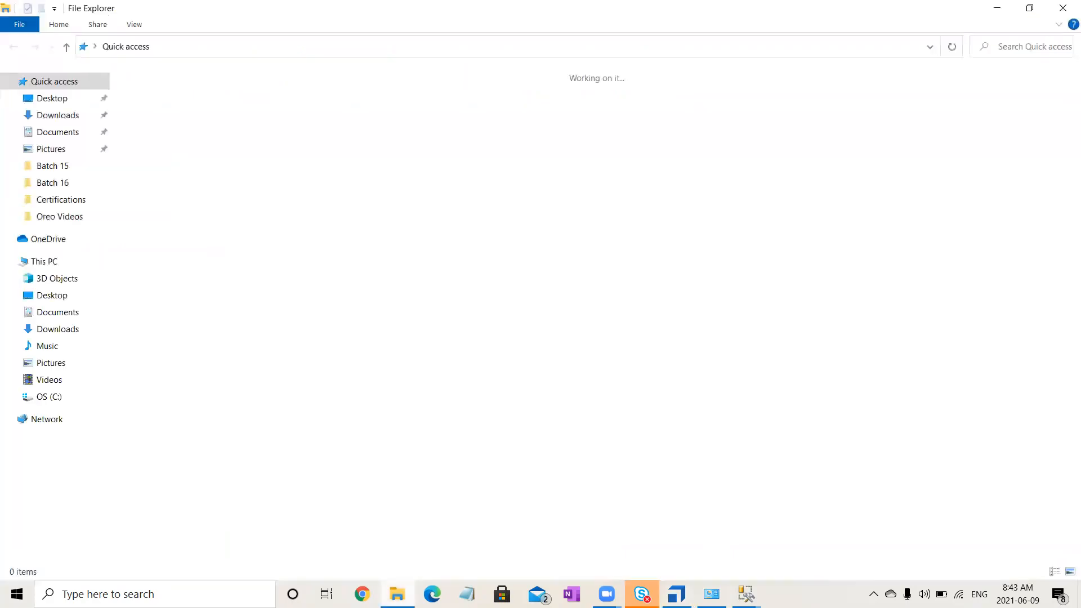
pyautogui.click(59, 172)
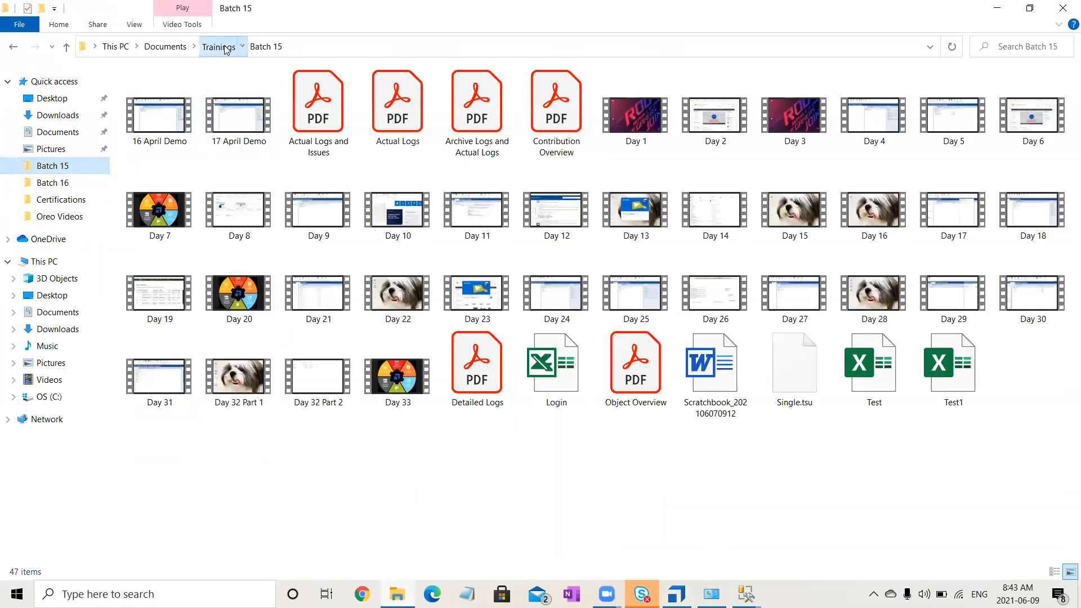
pyautogui.click(224, 48)
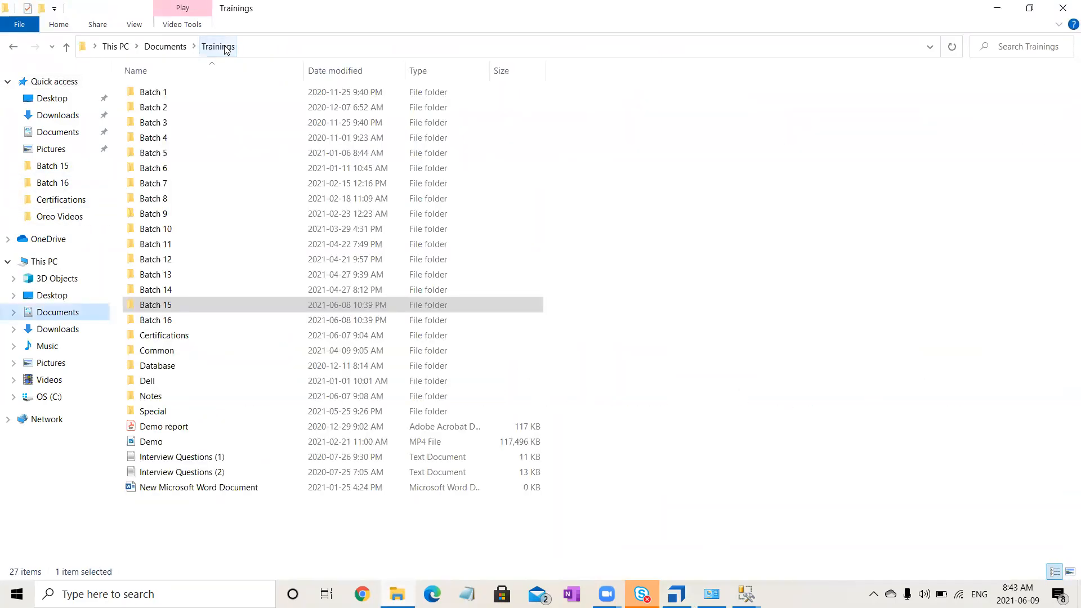
pyautogui.doubleClick(234, 368)
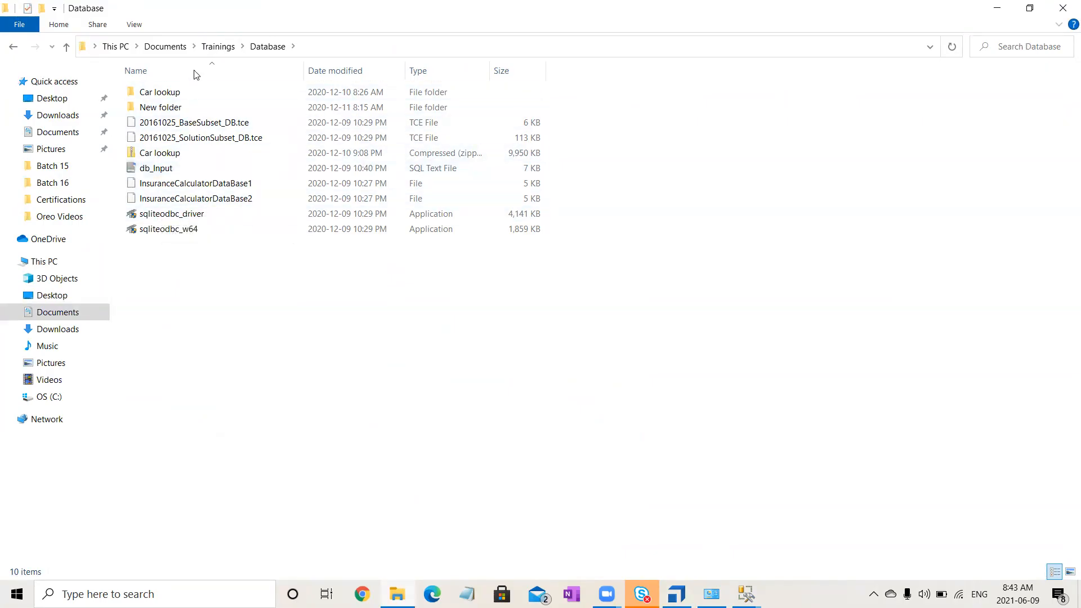
pyautogui.doubleClick(209, 110)
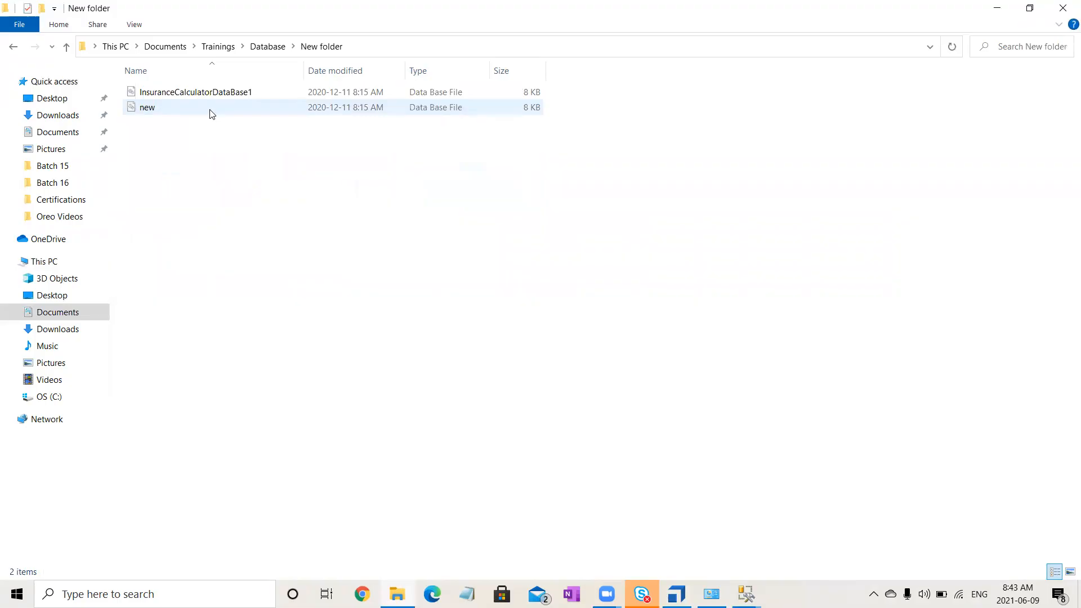
pyautogui.click(252, 49)
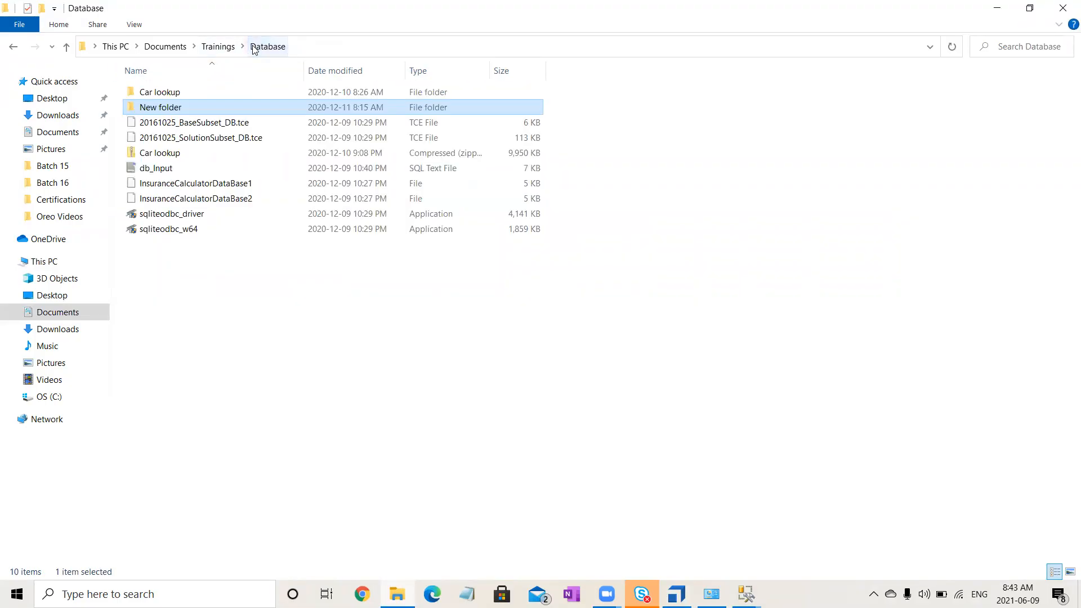
pyautogui.click(243, 169)
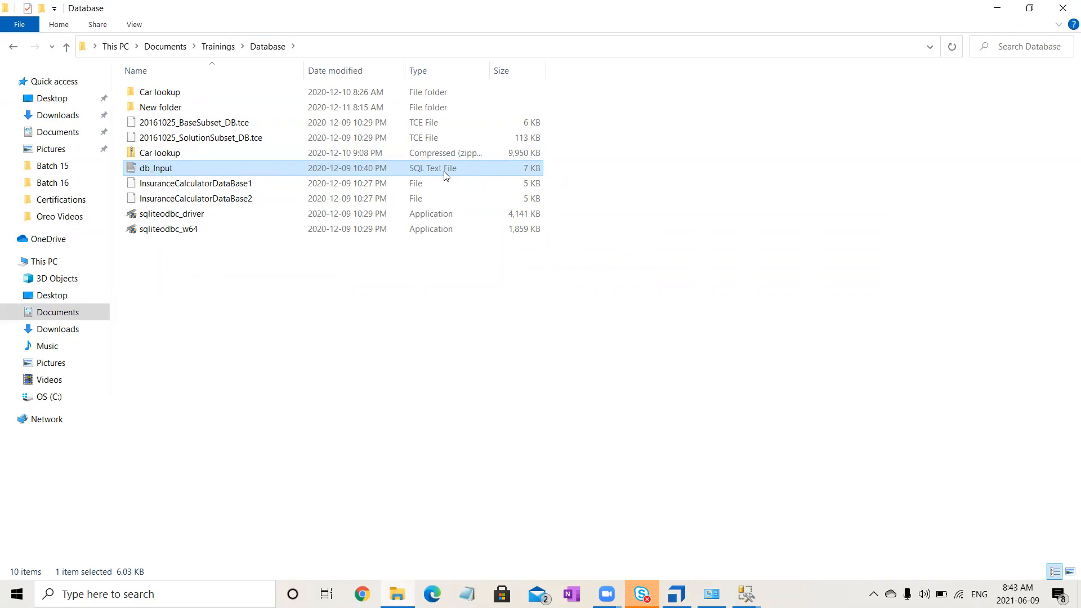
pyautogui.doubleClick(255, 168)
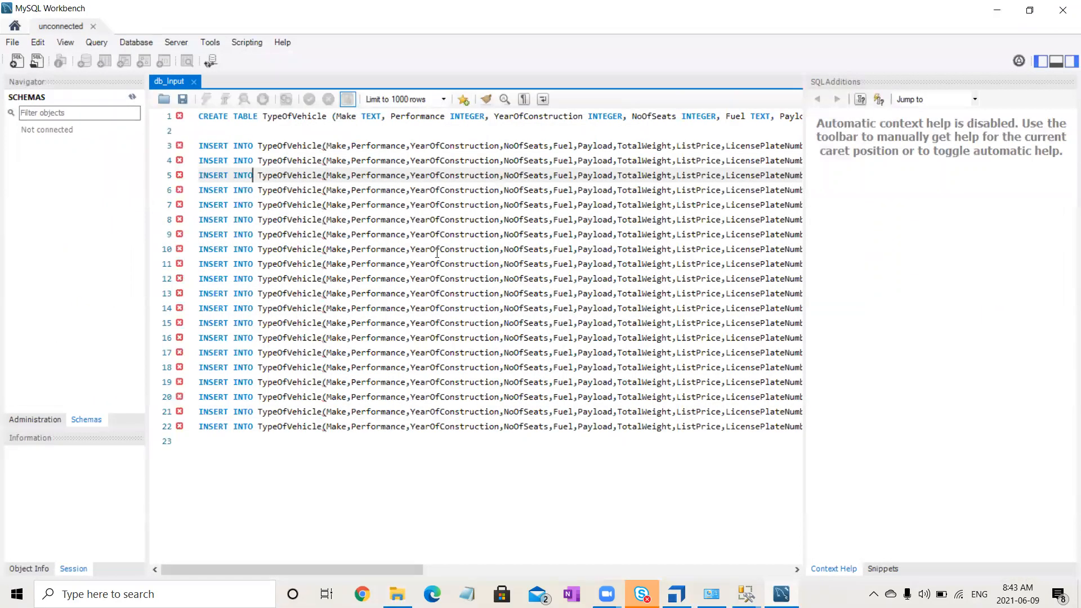
pyautogui.click(1064, 10)
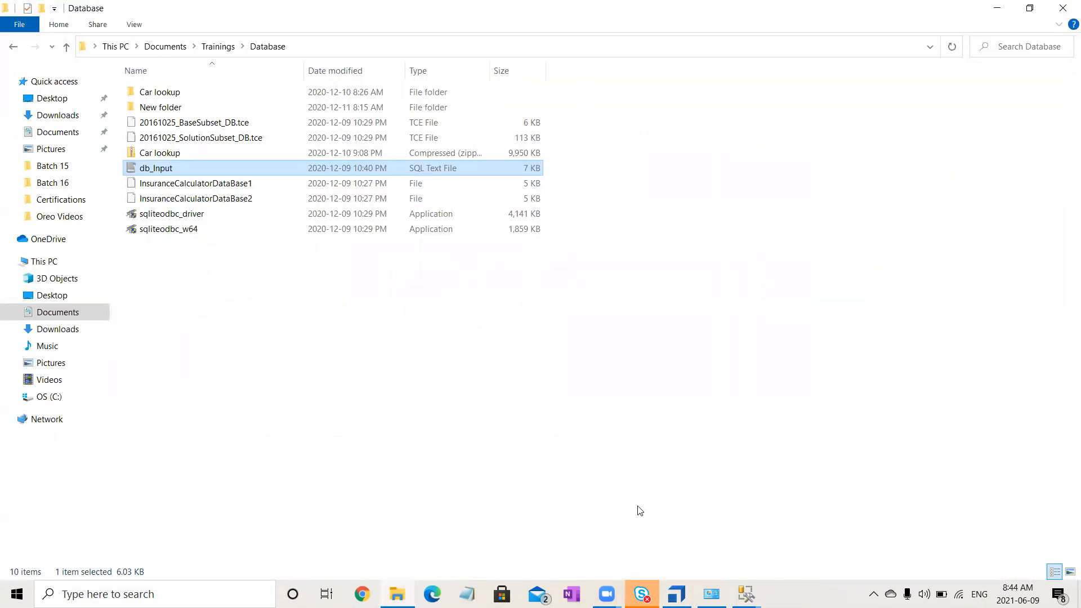
# - Return to Tosca Commander and create a folder named Database Testing under TestCases
pyautogui.click(676, 594)
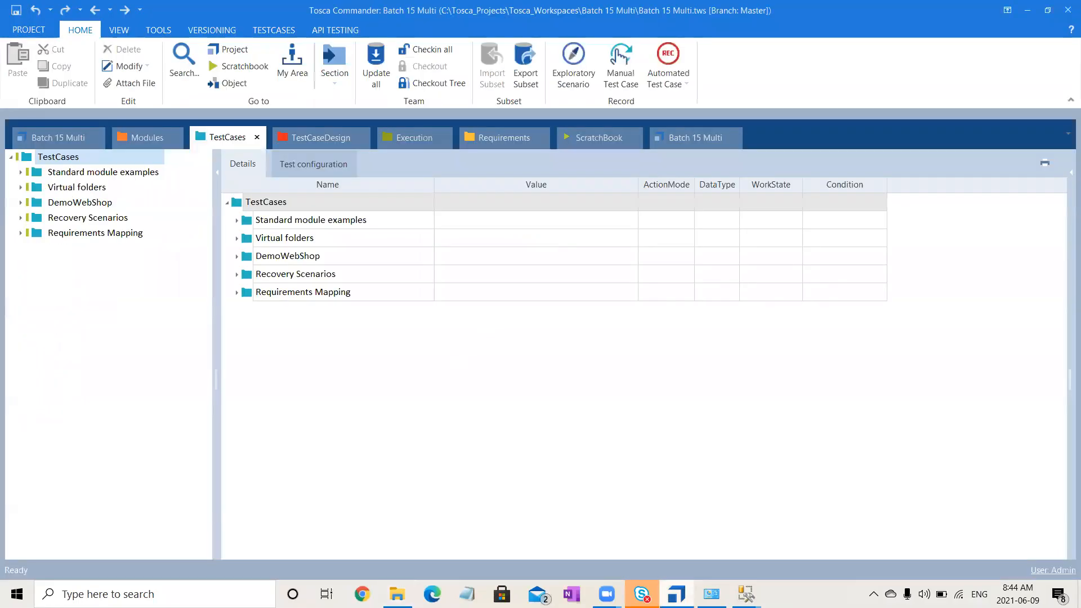
pyautogui.click(68, 157)
pyautogui.rightClick(67, 154)
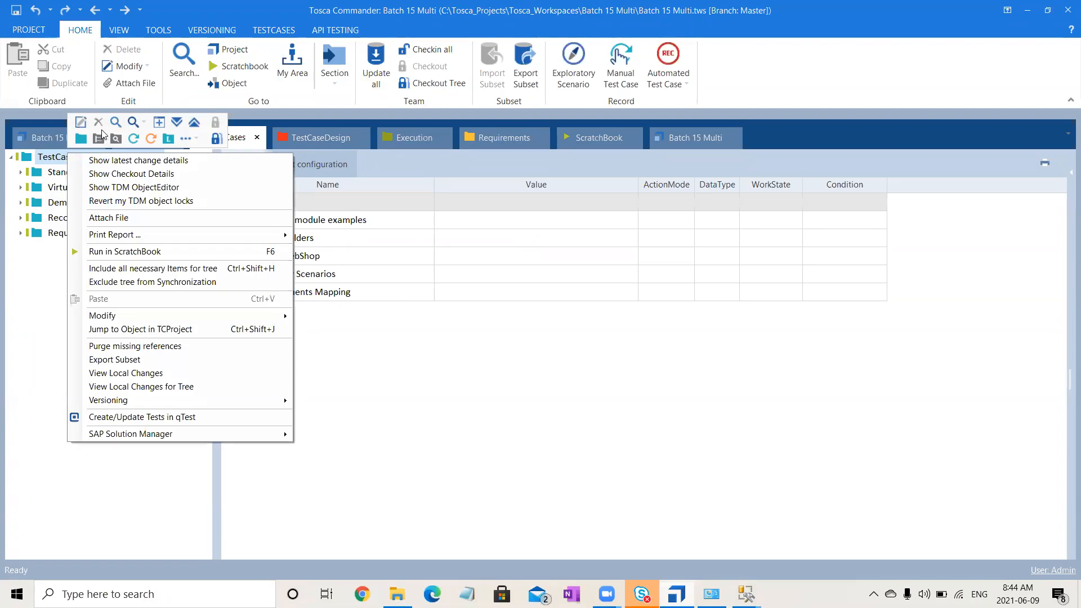
pyautogui.click(86, 140)
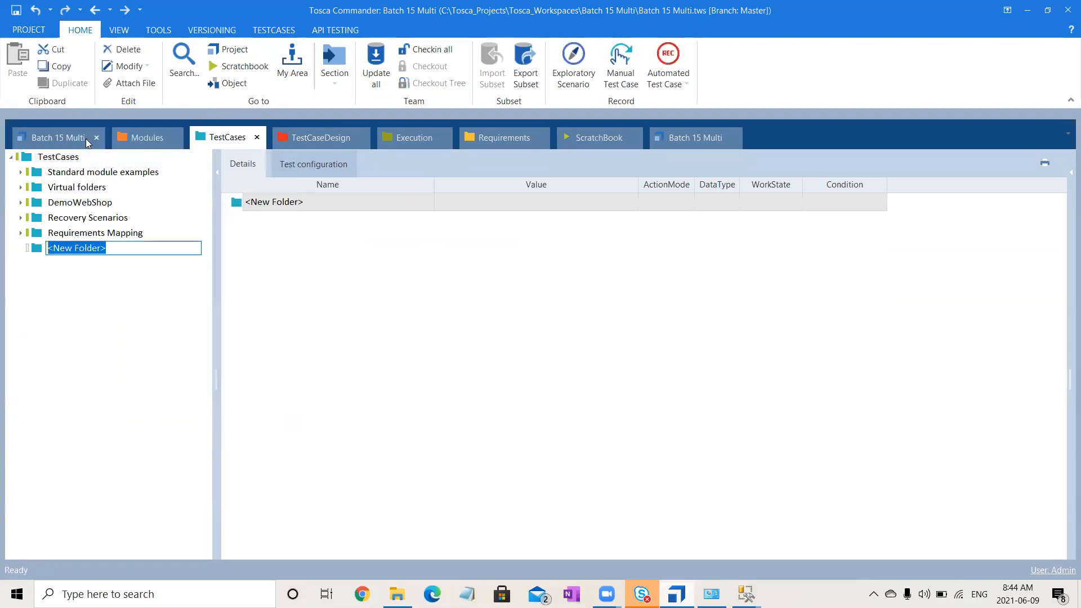
pyautogui.write('Data')
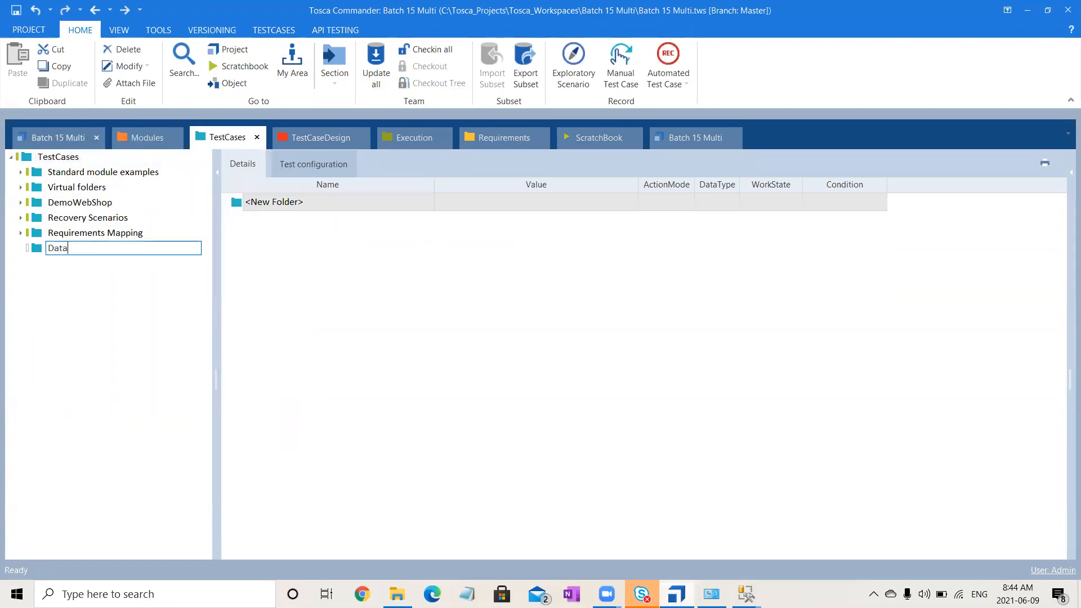
pyautogui.write('base Testing')
pyautogui.press('Return')
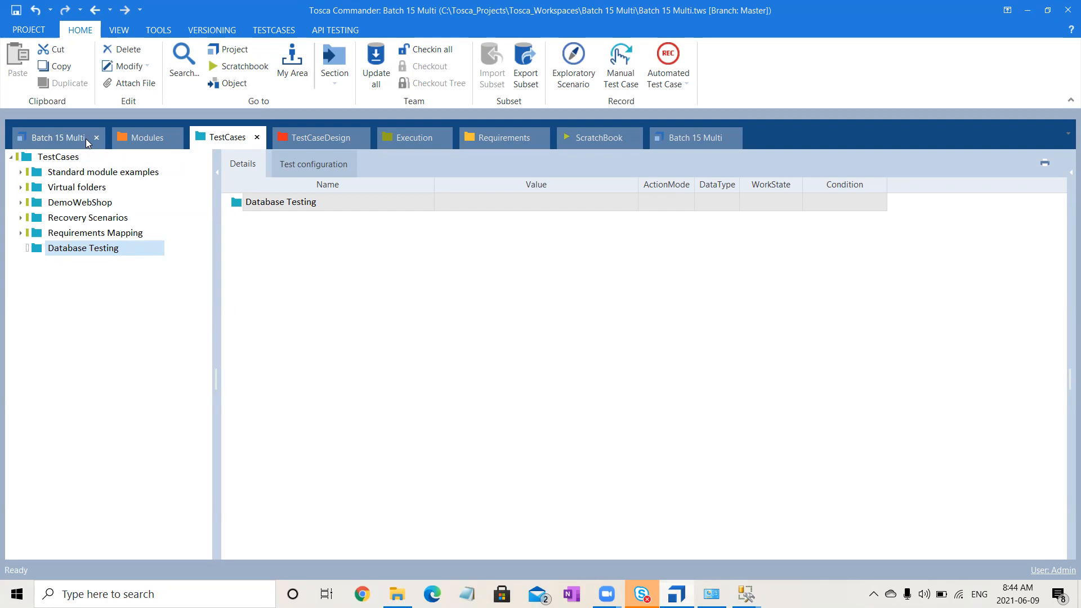
# - Create a test case named Single Database in the Database Testing folder
pyautogui.rightClick(110, 249)
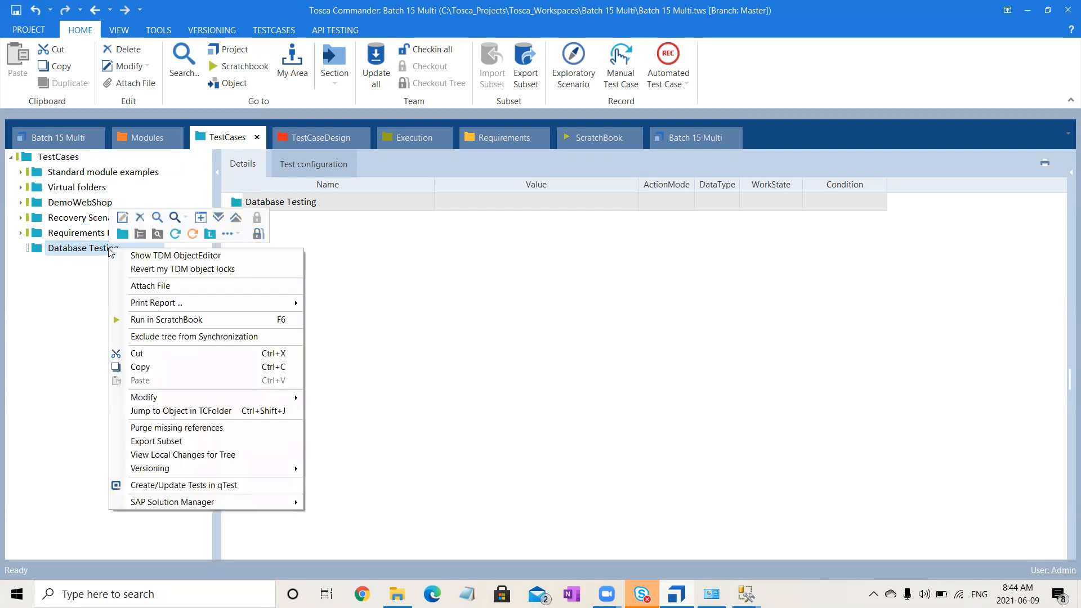
pyautogui.click(171, 234)
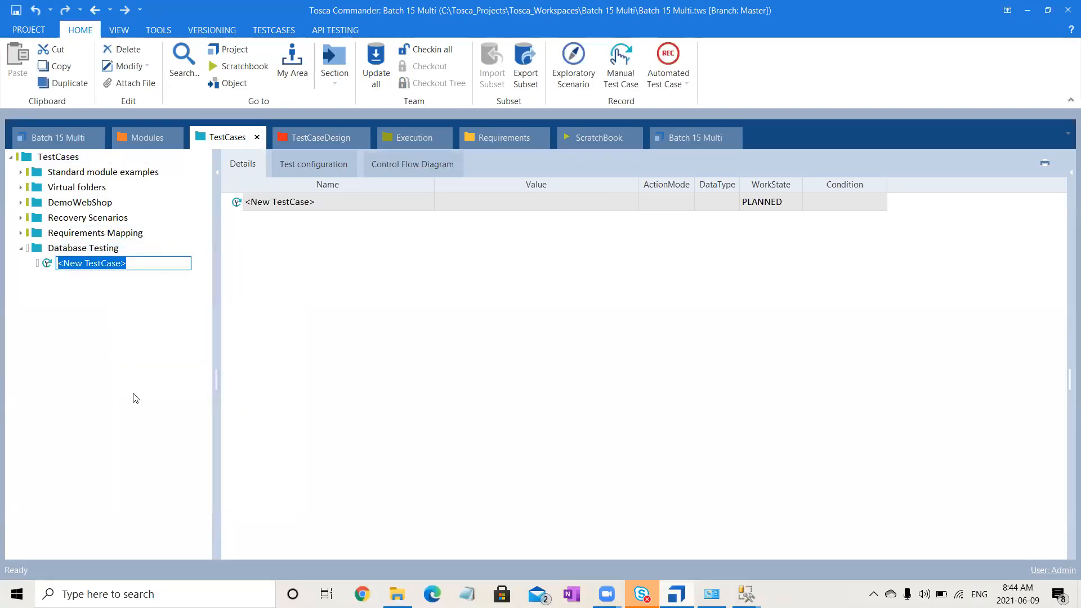
pyautogui.write('Single Database')
pyautogui.press('Return')
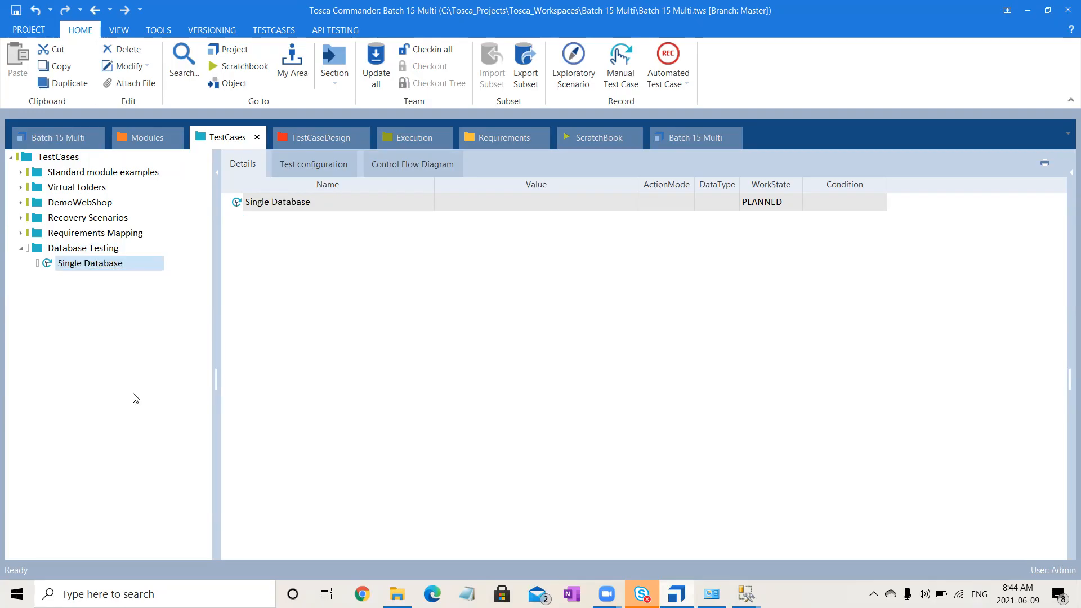
# - Set the work state of the Single Database test case to IN_WORK
pyautogui.click(776, 201)
pyautogui.click(783, 203)
pyautogui.doubleClick(784, 204)
pyautogui.click(731, 349)
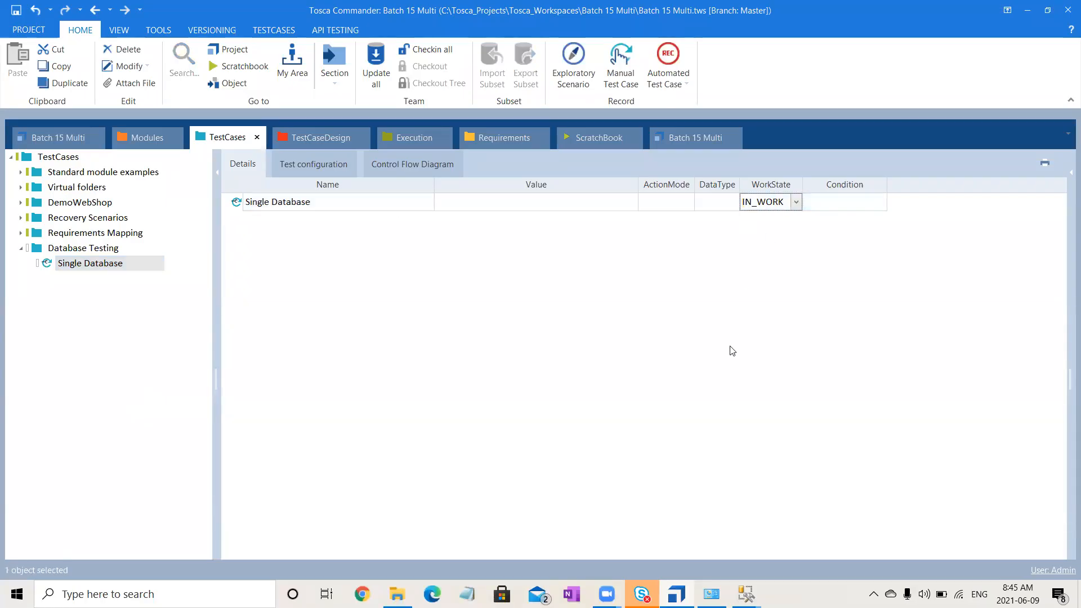
# - Add the TBox DB Expert module from Standard modules > TBox XEngines > Database to the Single Database test case
pyautogui.click(136, 143)
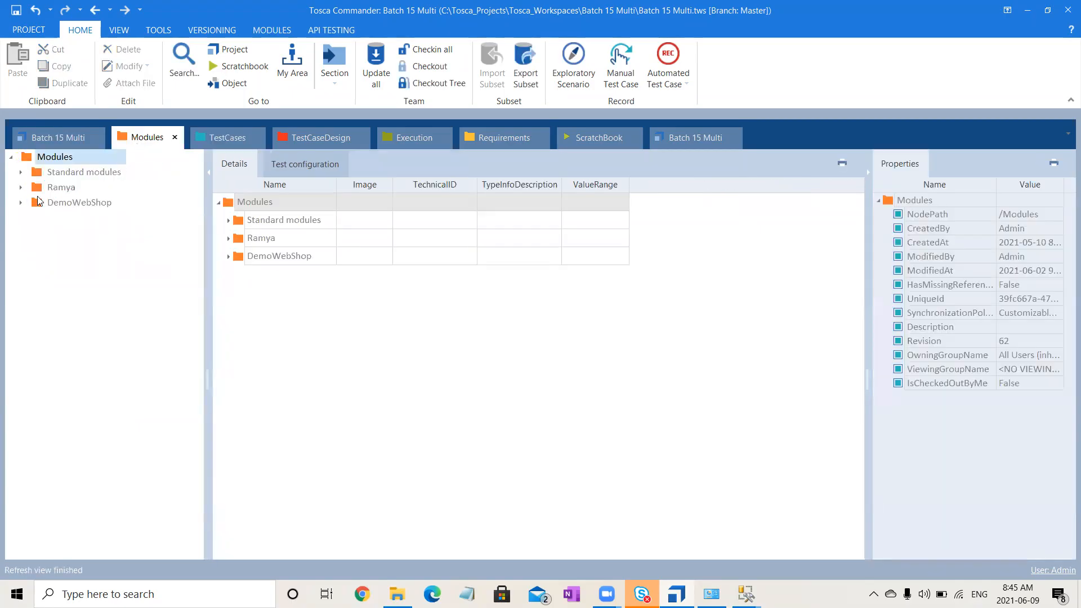
pyautogui.click(21, 173)
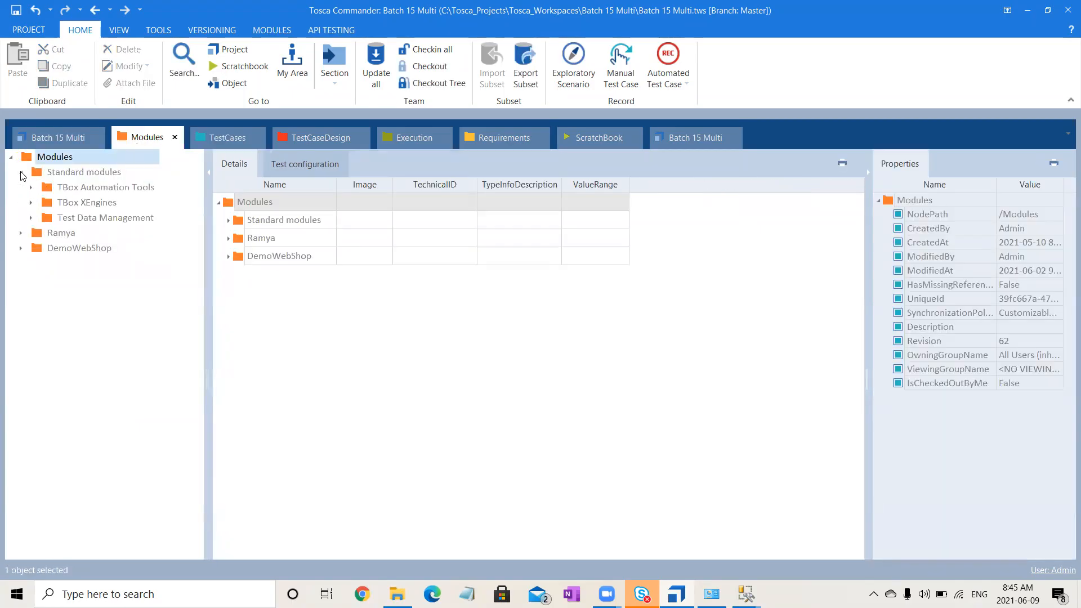
pyautogui.click(35, 204)
pyautogui.click(31, 204)
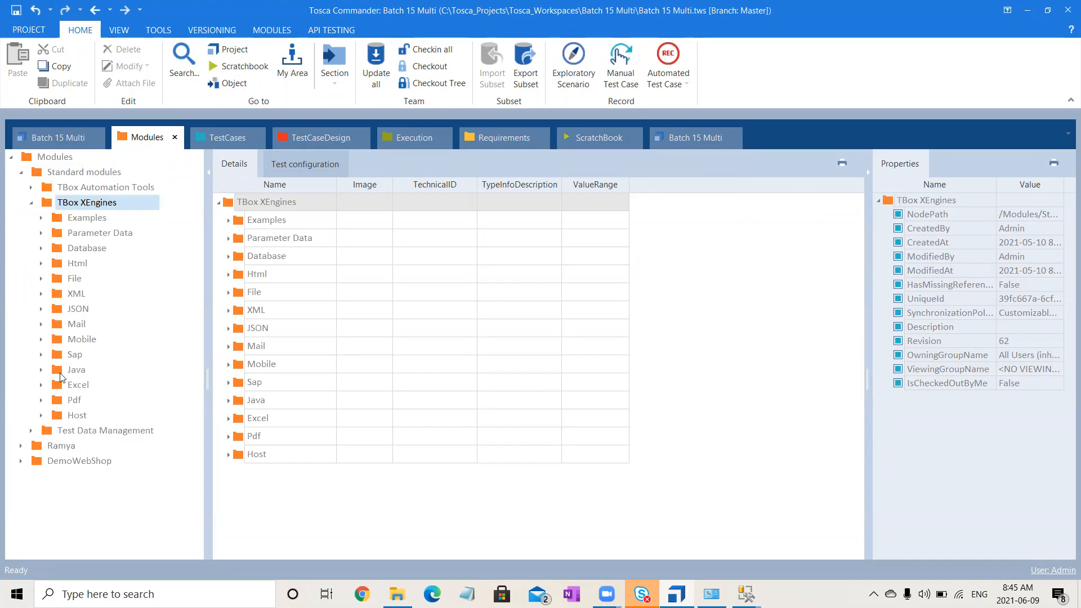
pyautogui.click(41, 249)
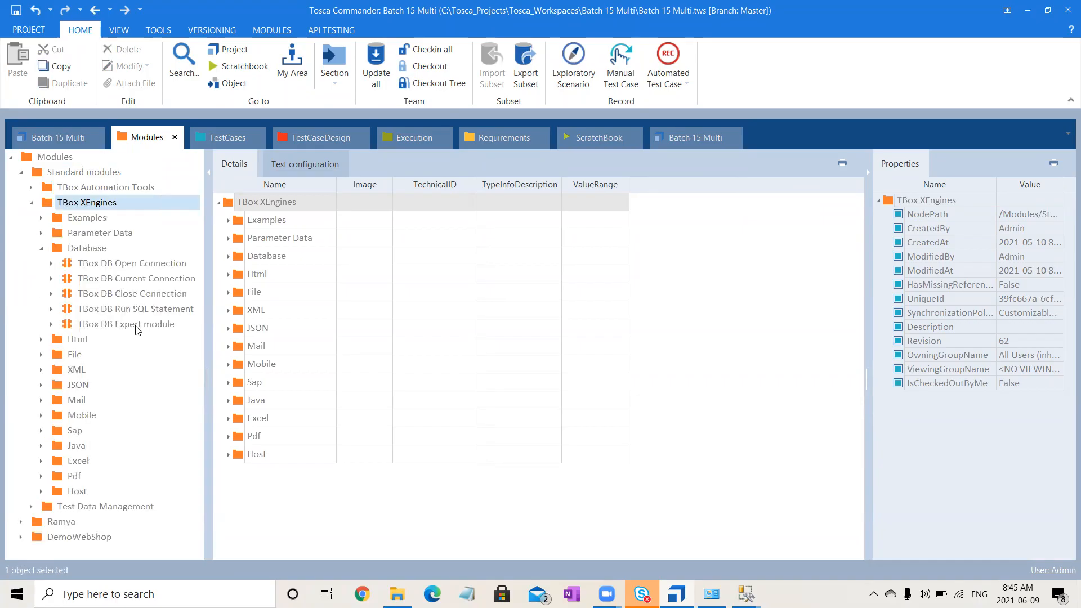
pyautogui.moveTo(138, 331)
pyautogui.moveTo(138, 331); pyautogui.dragTo(114, 267)
pyautogui.click(116, 278)
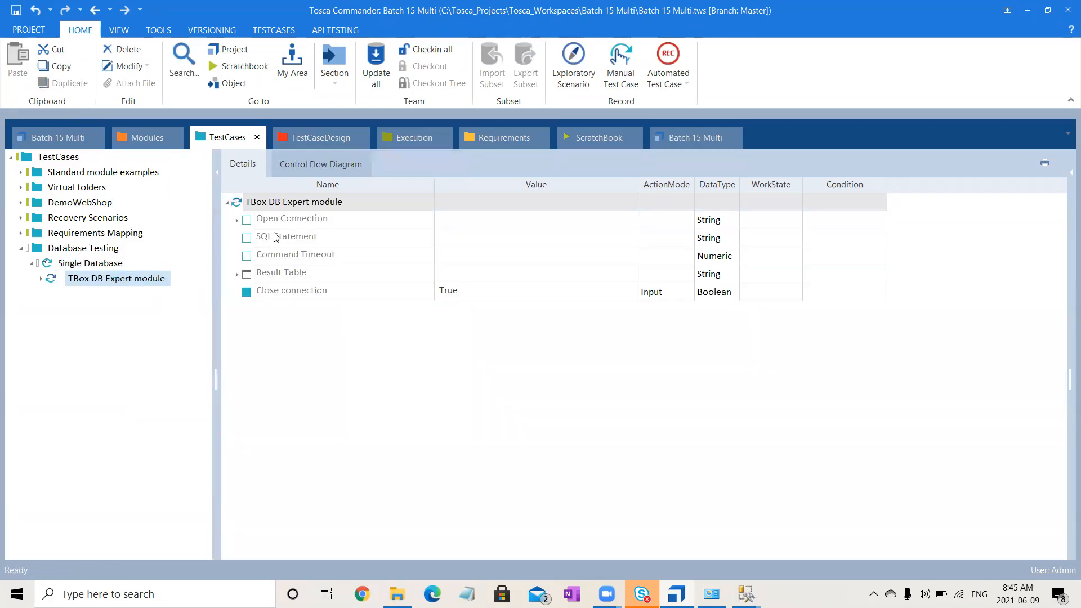
# - Expand Open Connection in the TBox DB Expert module test step and examine its connection name, DSN and connection string fields
pyautogui.click(240, 221)
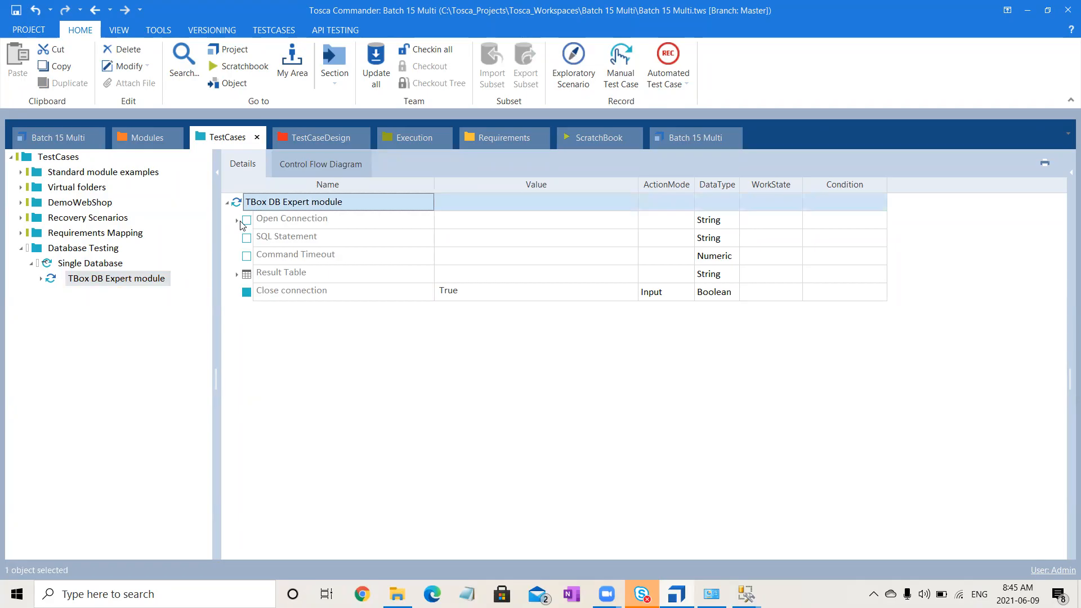
pyautogui.click(237, 220)
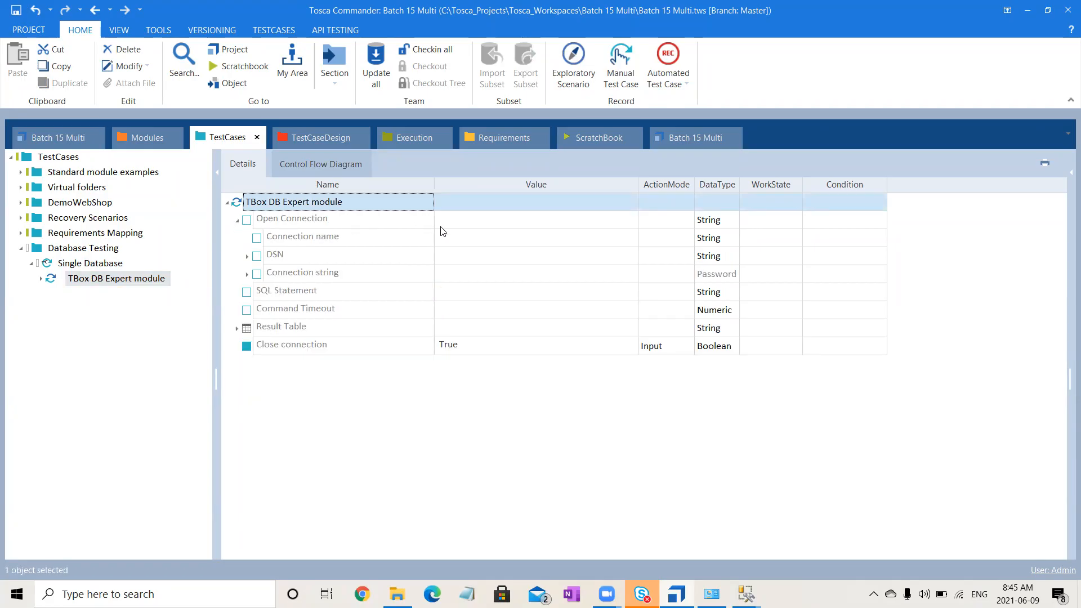
pyautogui.click(493, 243)
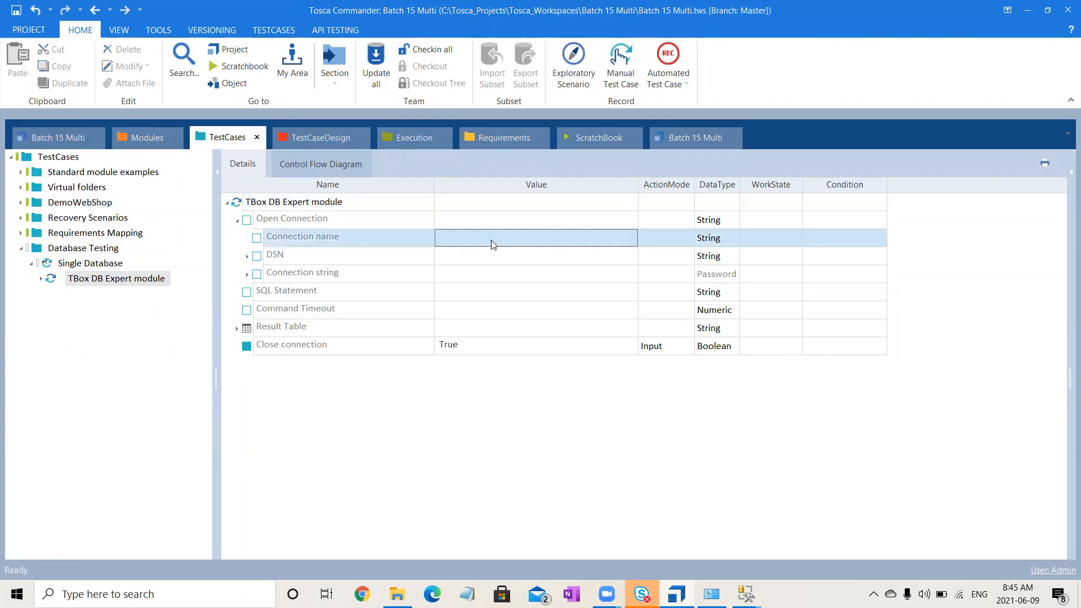
pyautogui.click(501, 242)
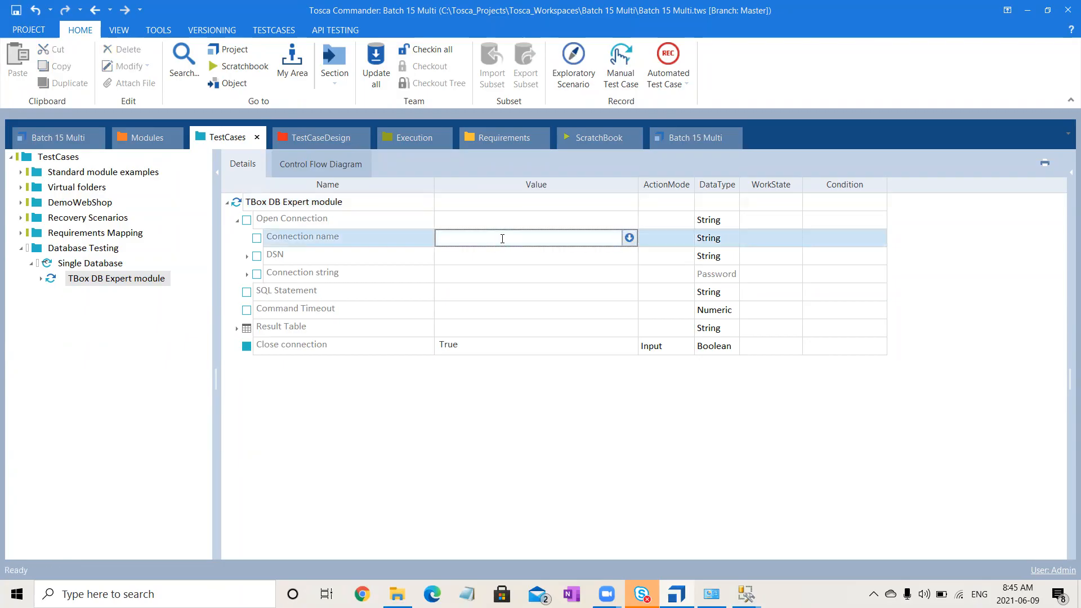
pyautogui.write('C')
pyautogui.press('BackSpace')
pyautogui.click(324, 259)
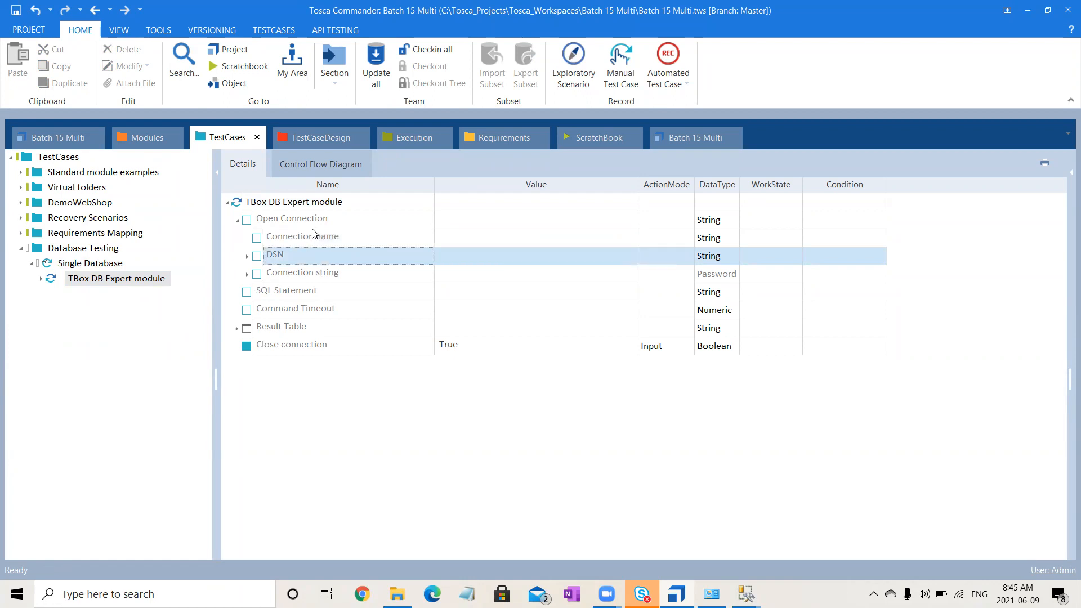
pyautogui.click(314, 230)
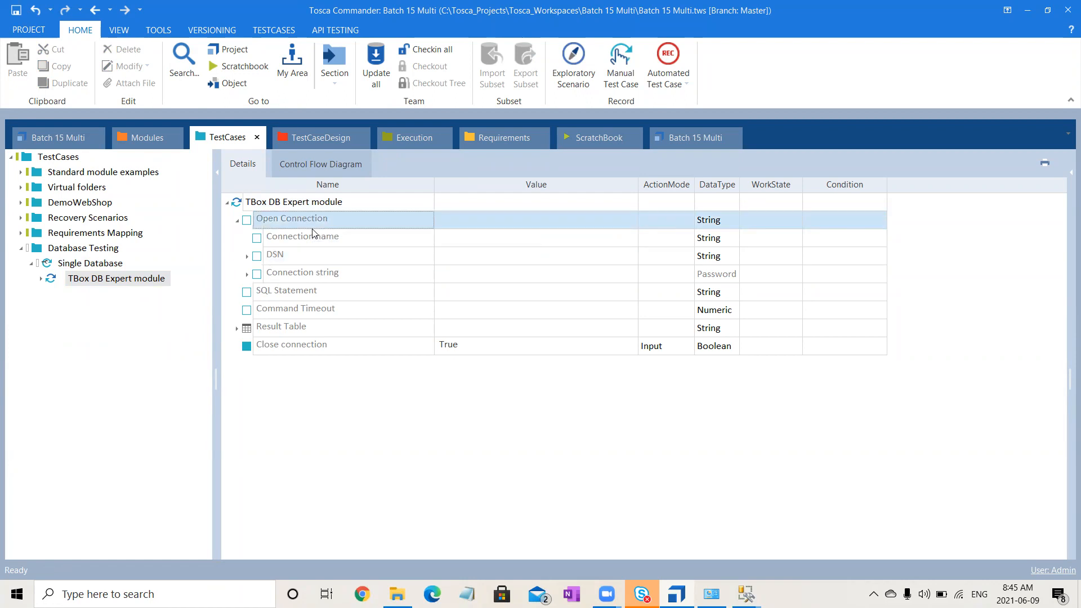
# - Set the DSN under Open Connection to Database Testing, checking the system data source names in the ODBC Data Source Administrator
pyautogui.click(346, 256)
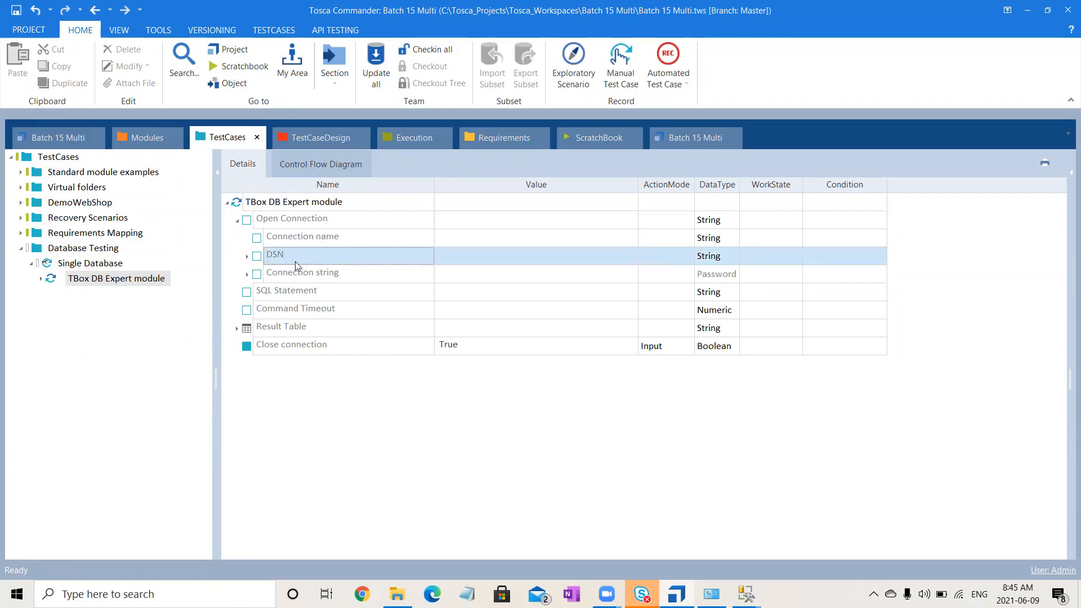
pyautogui.click(247, 258)
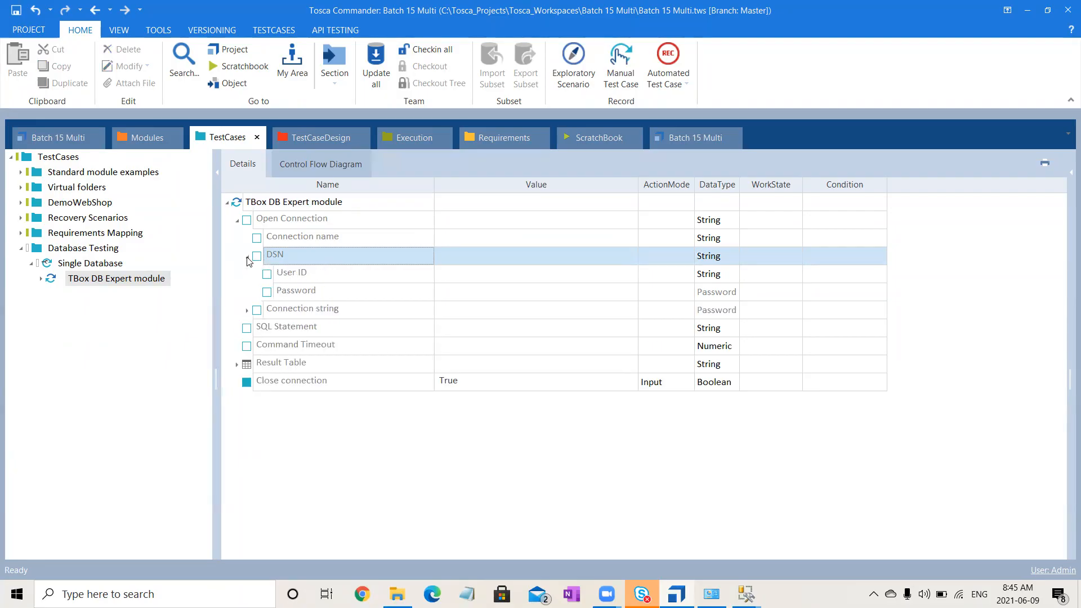
pyautogui.click(479, 259)
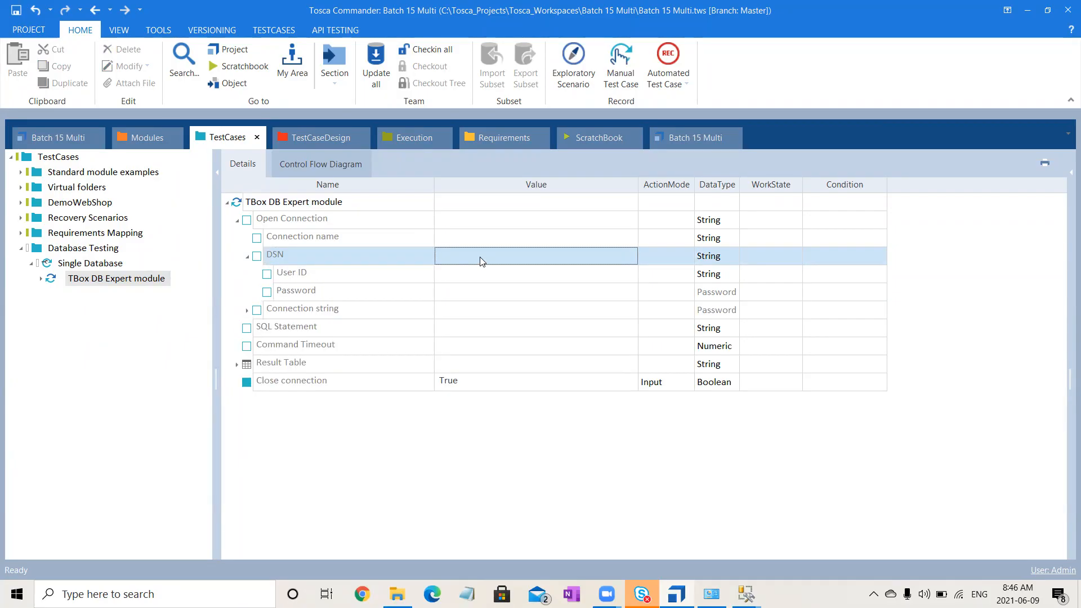
pyautogui.click(480, 258)
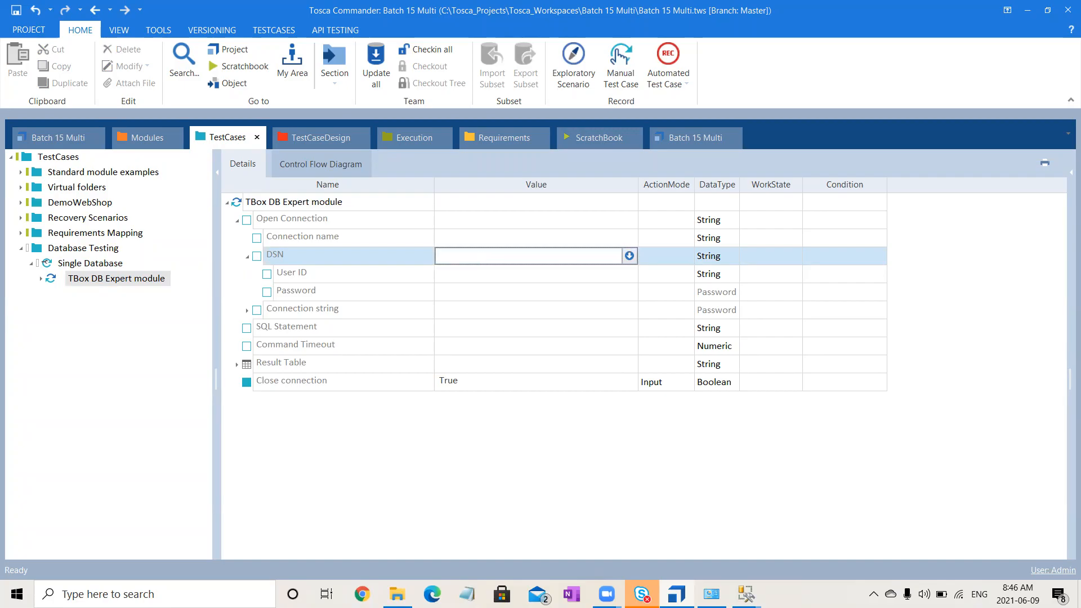
pyautogui.click(711, 594)
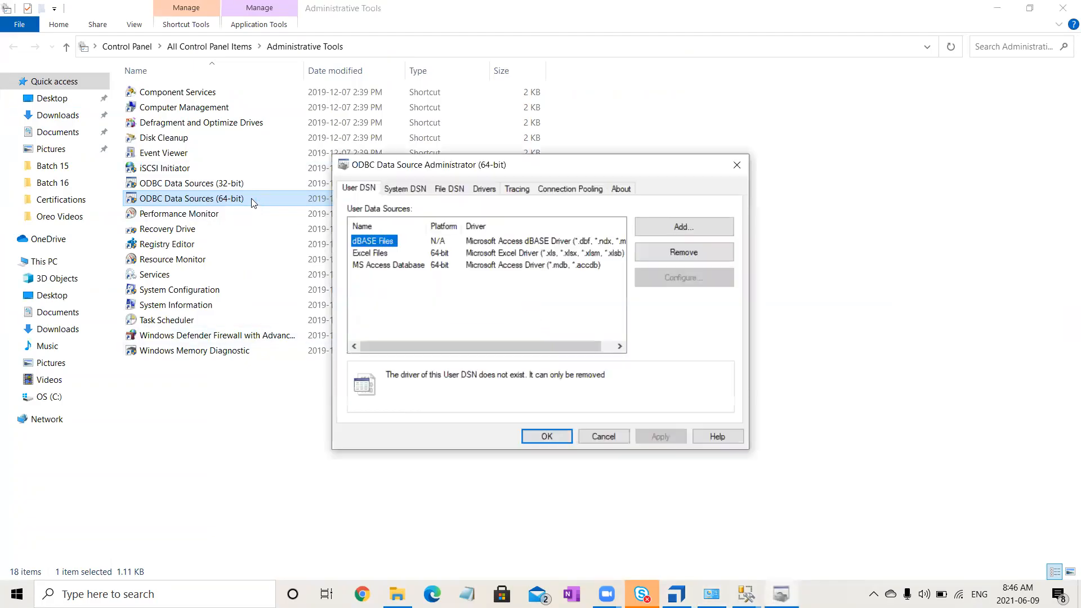
pyautogui.click(406, 189)
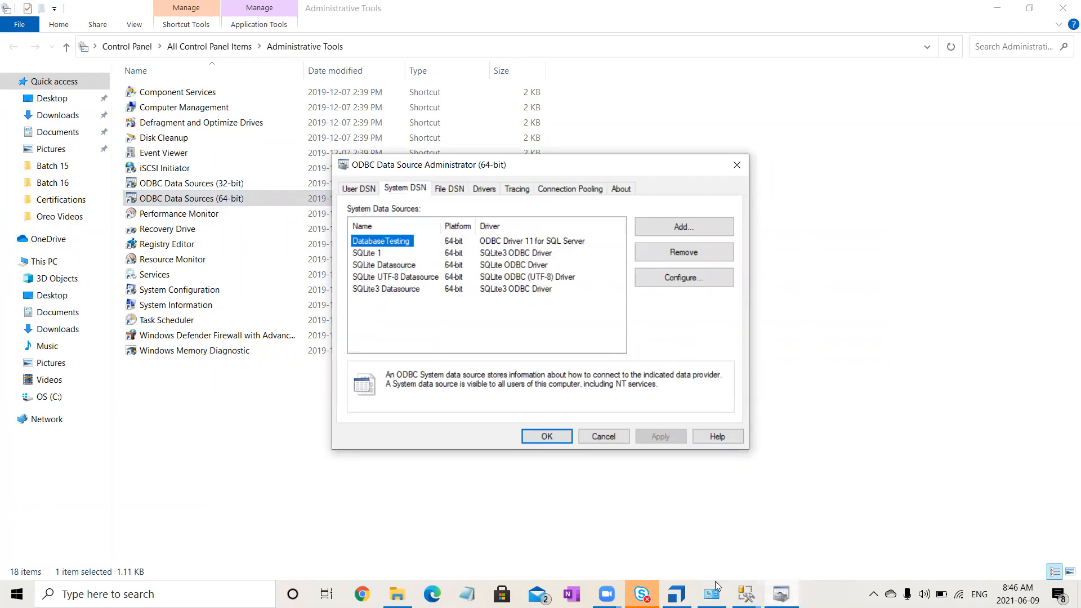
pyautogui.click(676, 594)
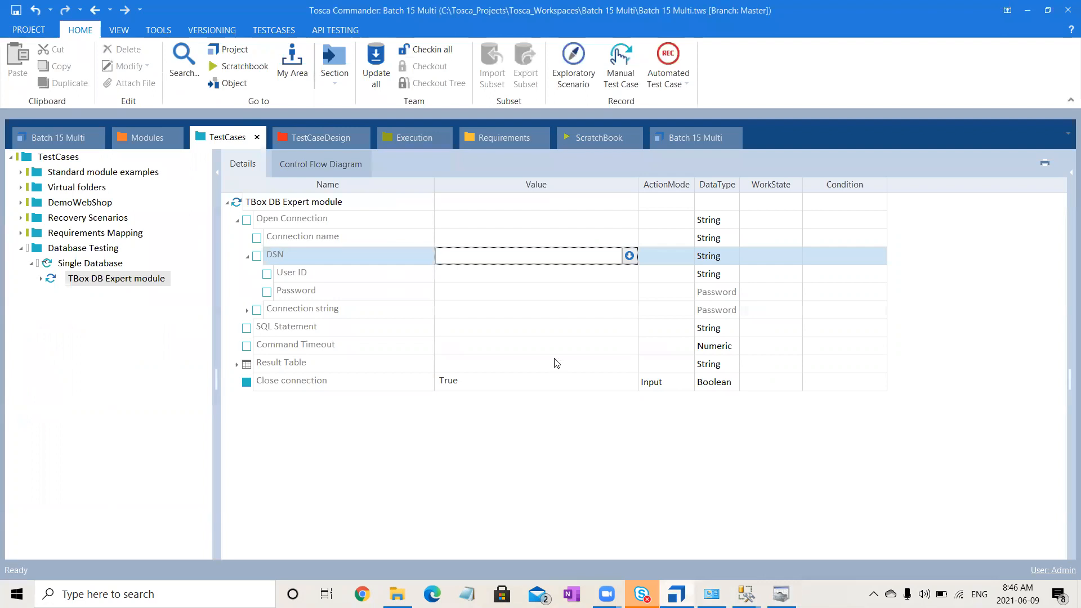
pyautogui.write('Database Testing')
pyautogui.press('Return')
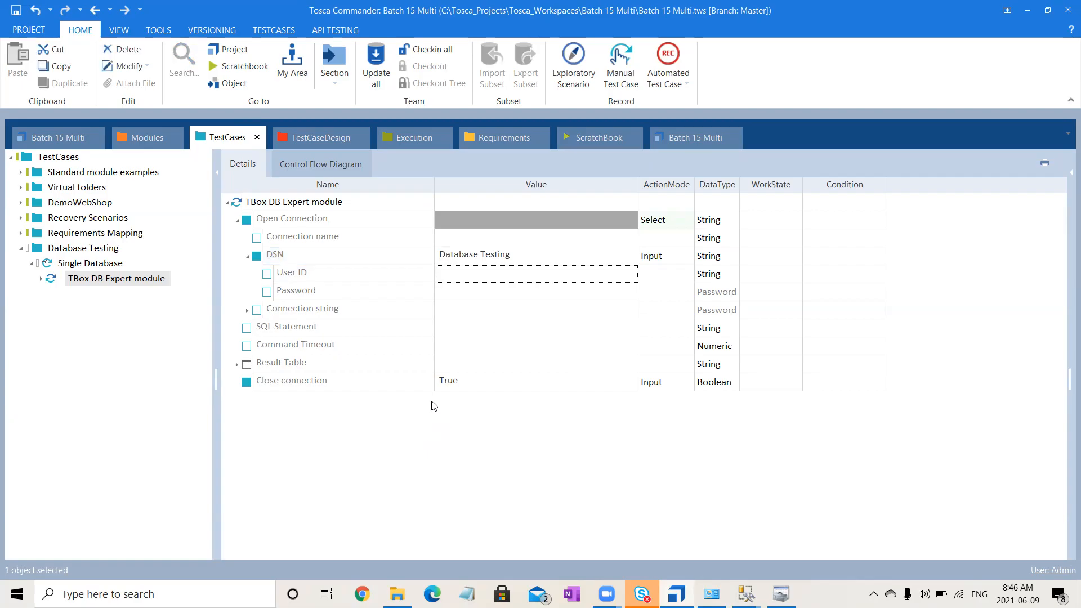
# - Set the SQL Statement to select * FROM [dbo].[TypeOfVehicle], copying the FROM clause from the query in SQL Server Management Studio
pyautogui.click(466, 338)
pyautogui.click(467, 337)
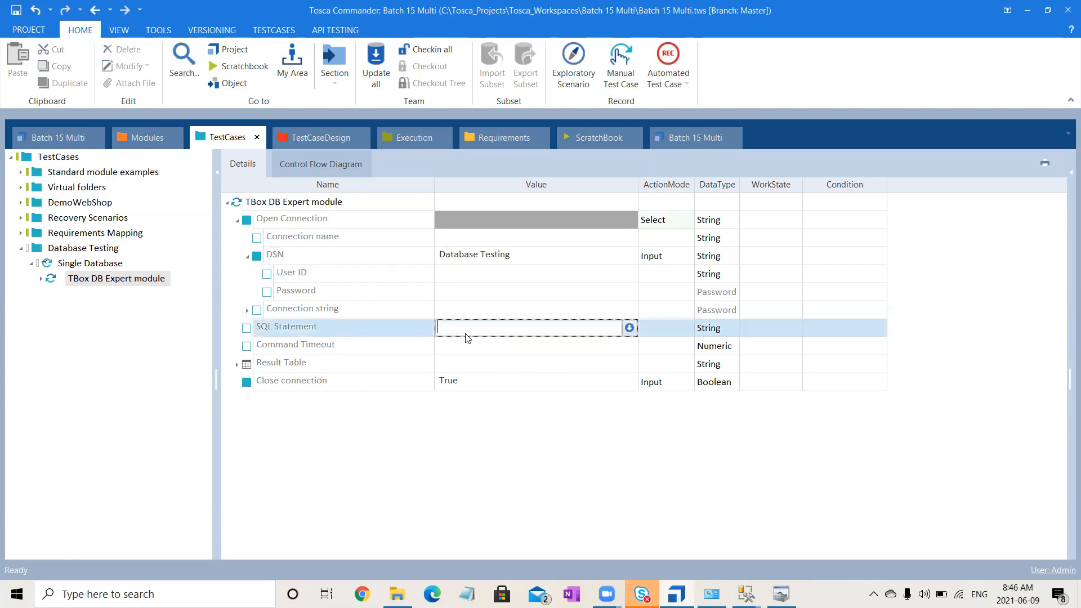
pyautogui.write('select * from')
pyautogui.click(745, 593)
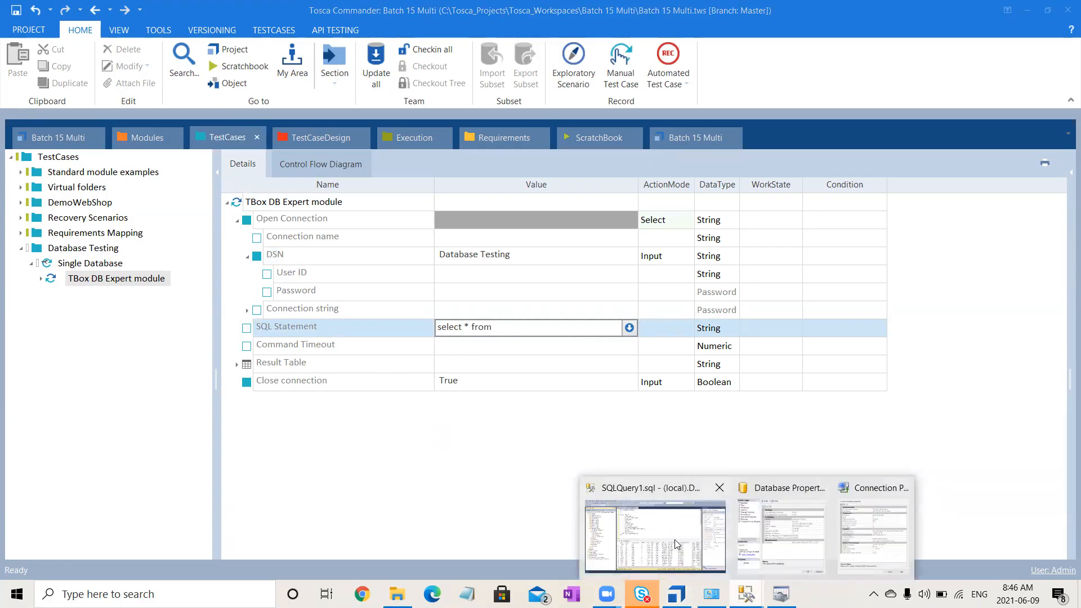
pyautogui.click(674, 539)
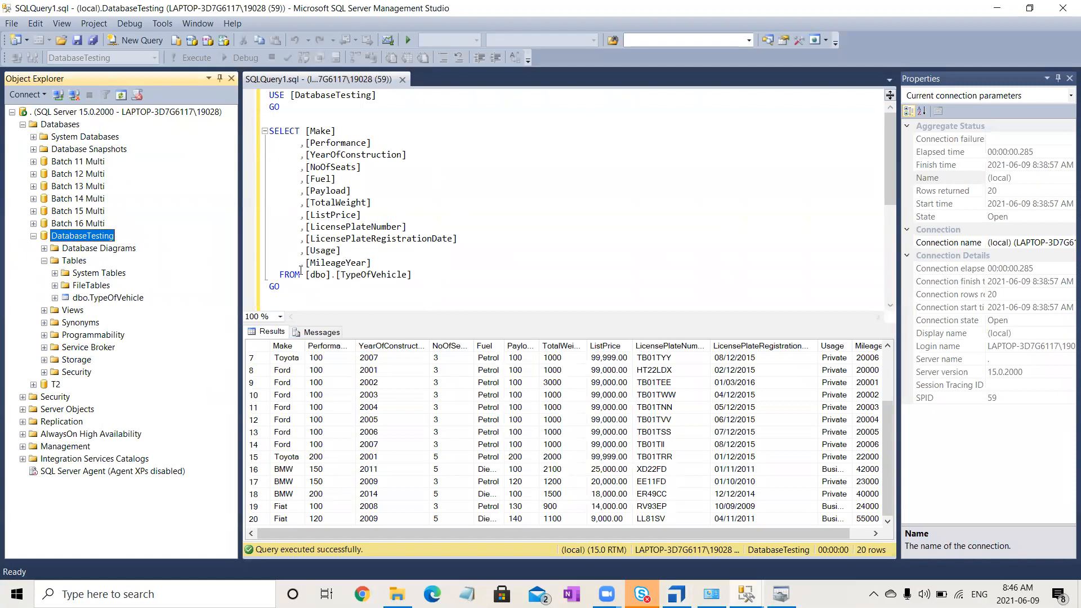
pyautogui.moveTo(279, 274); pyautogui.dragTo(412, 271)
pyautogui.hotkey('ctrl', 'c')
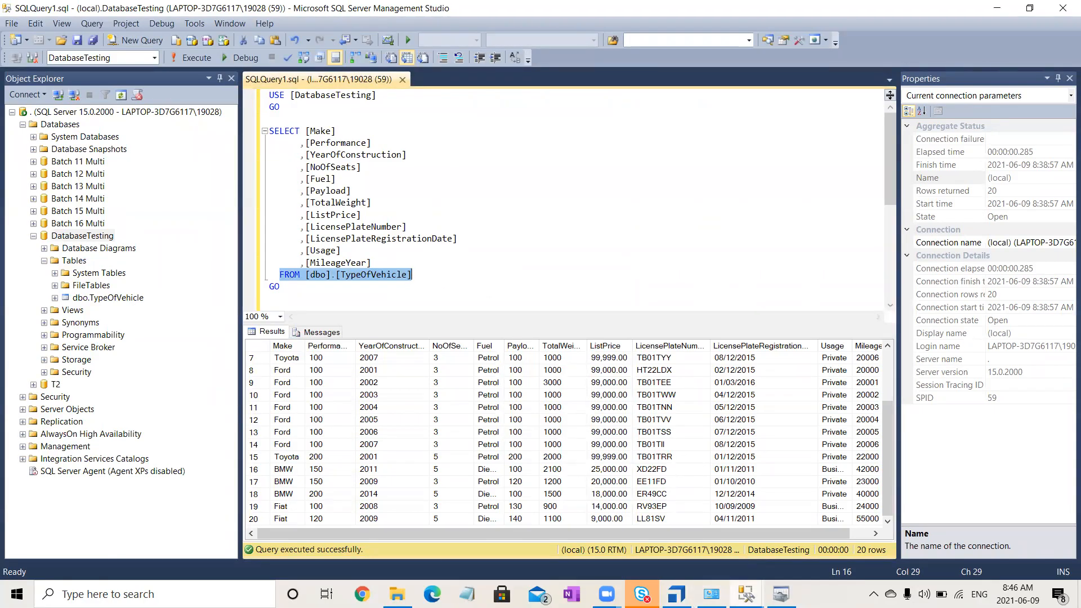
pyautogui.hotkey('alt', 'Tab')
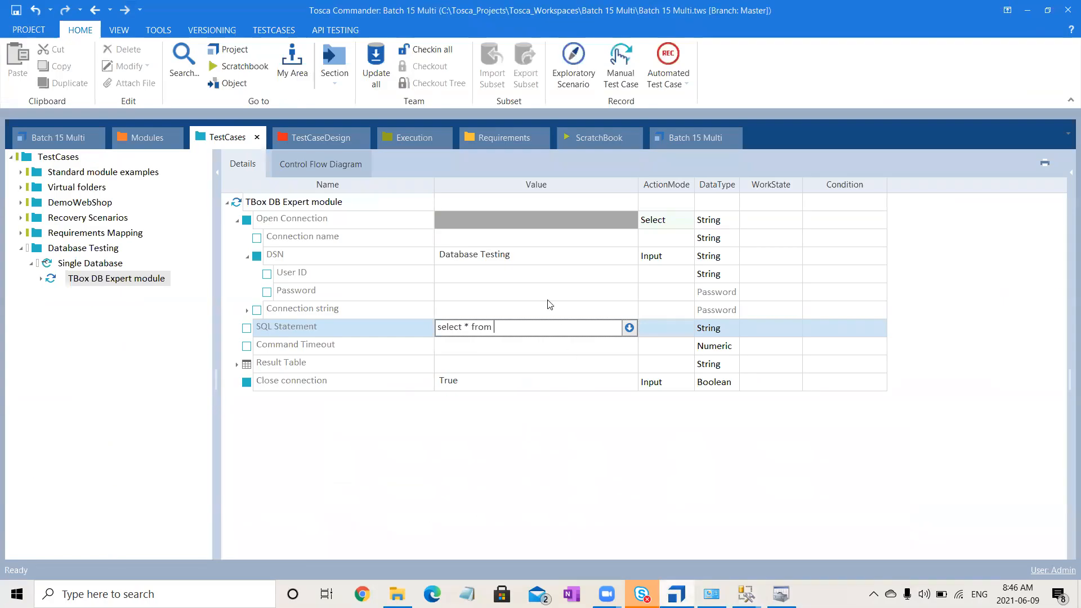
pyautogui.hotkey('ctrl', 'v')
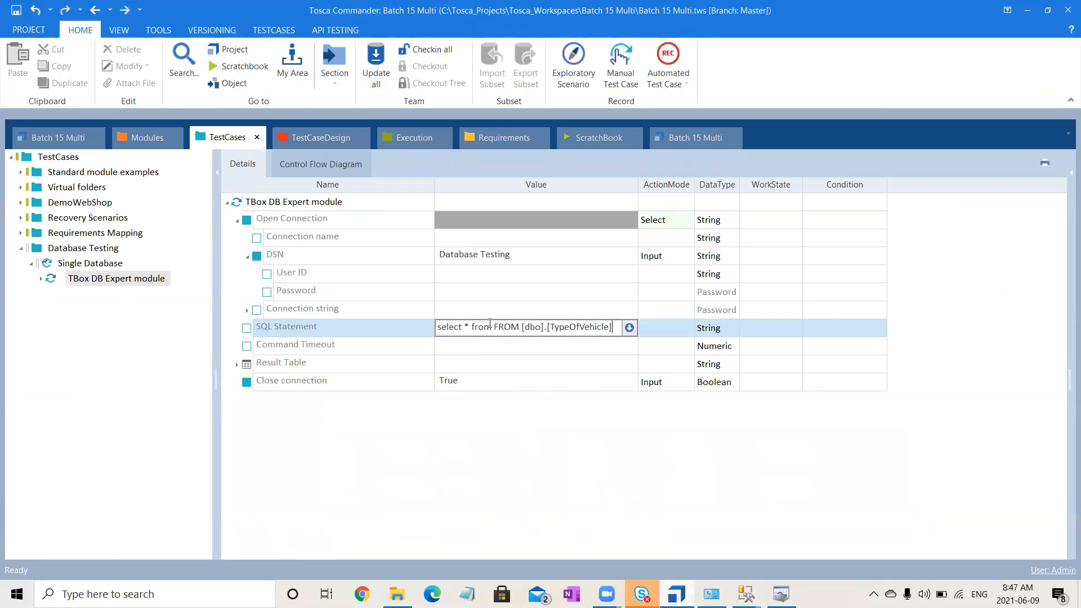
pyautogui.doubleClick(473, 325)
pyautogui.press('BackSpace')
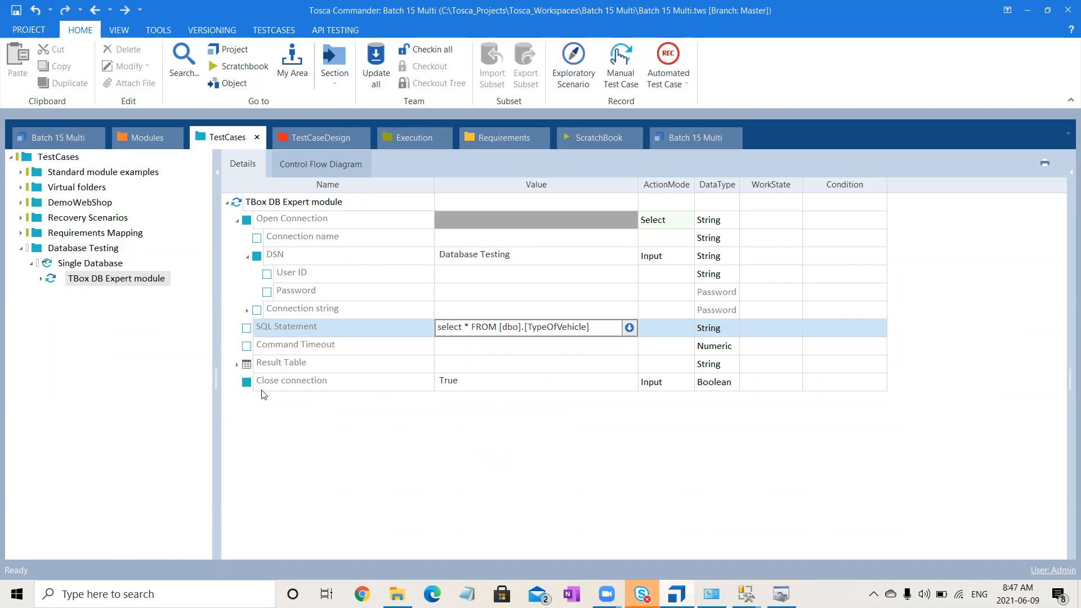
pyautogui.press('Return')
# - Expand Result Table and set its value to the RowCount property with the name TotalRows
pyautogui.click(237, 365)
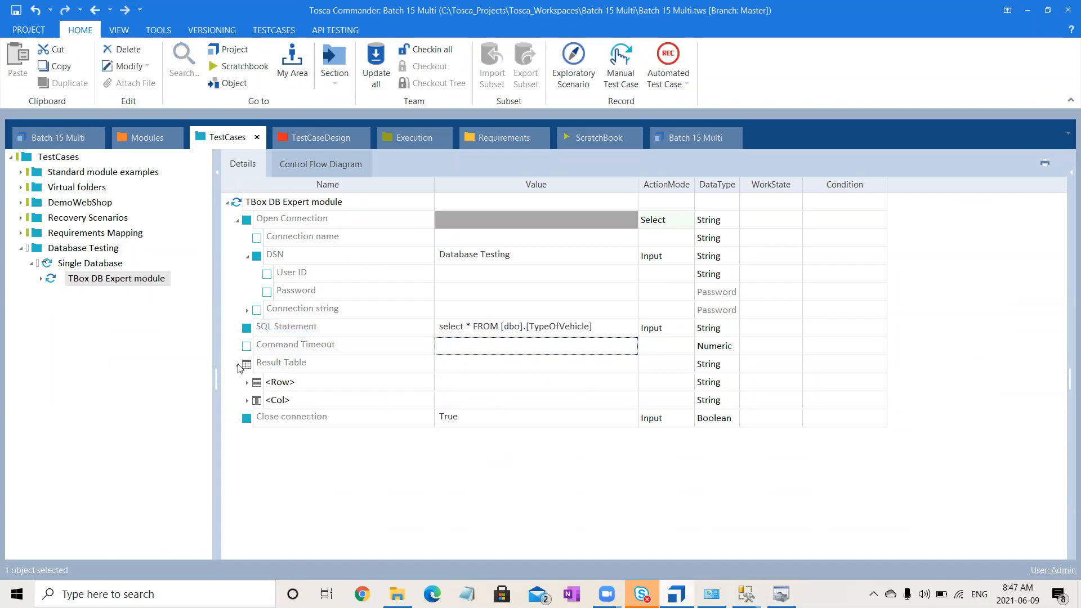
pyautogui.click(490, 369)
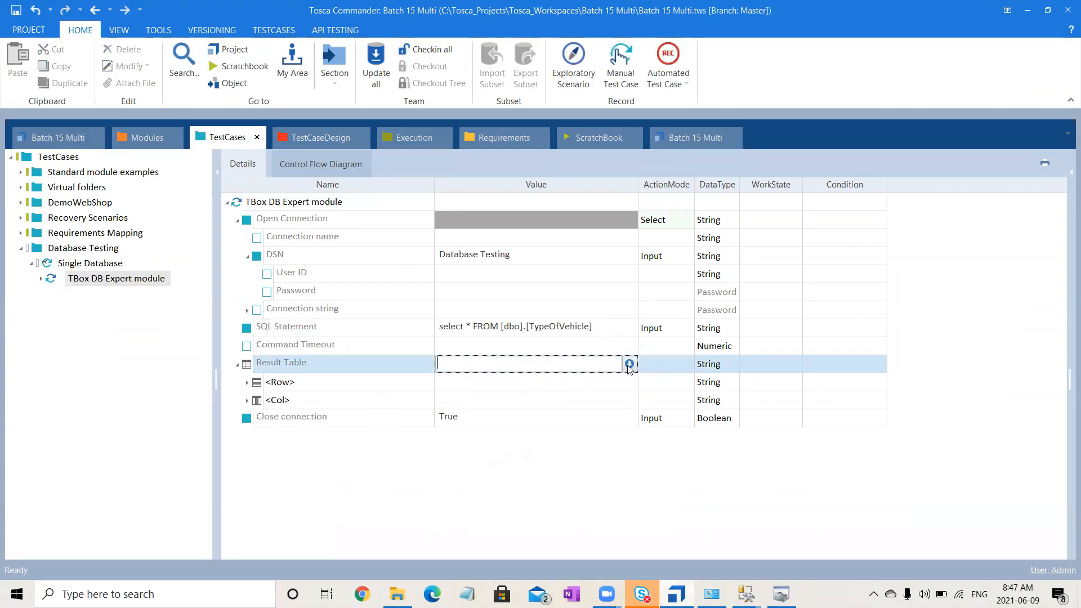
pyautogui.click(628, 364)
pyautogui.click(461, 388)
pyautogui.write('Rows')
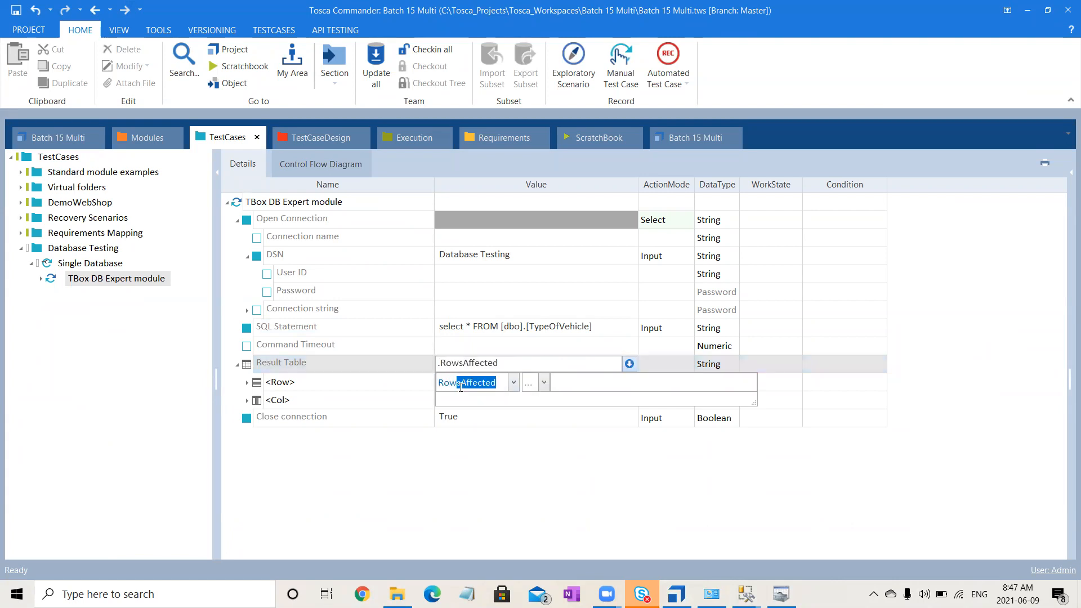
pyautogui.press('BackSpace')
pyautogui.press('BackSpace')
pyautogui.write('Count')
pyautogui.write('Total')
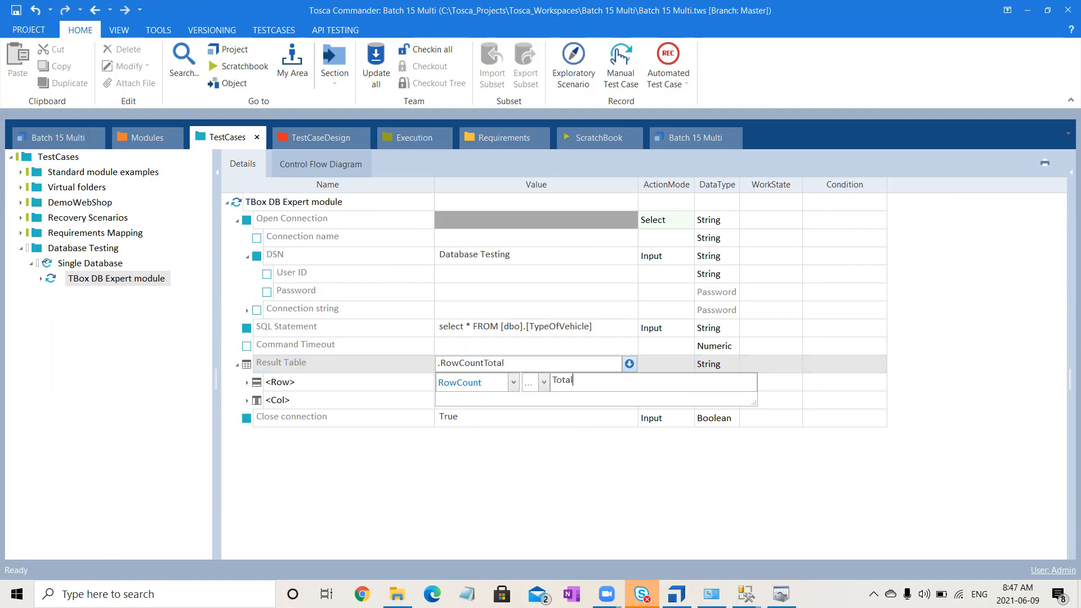
pyautogui.write('Rows')
pyautogui.press('Return')
# - Set the ActionMode of Result Table to Buffer
pyautogui.click(663, 365)
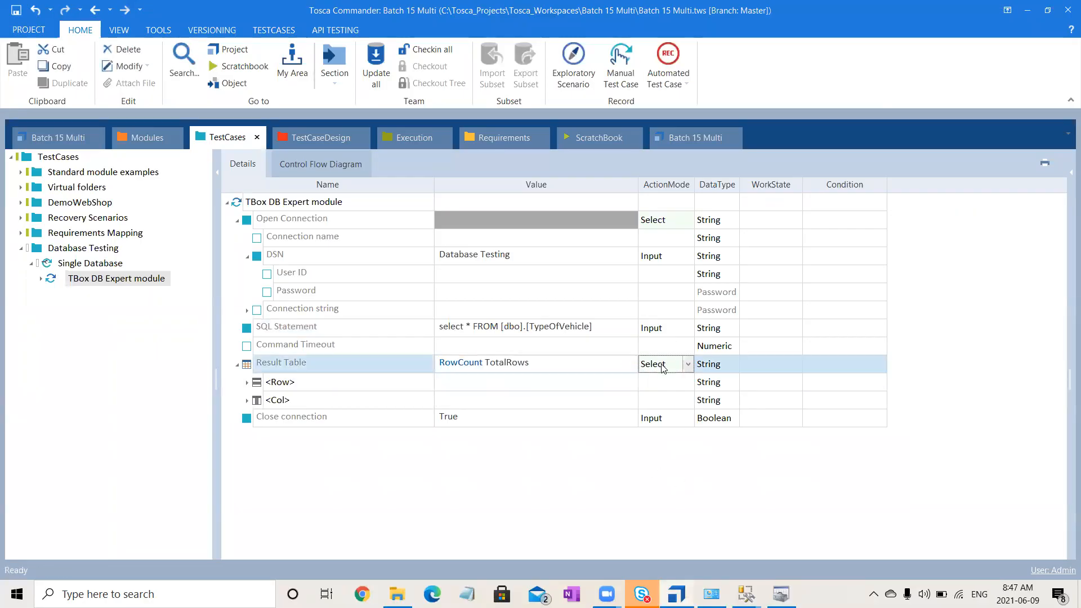
pyautogui.press('b')
pyautogui.click(548, 500)
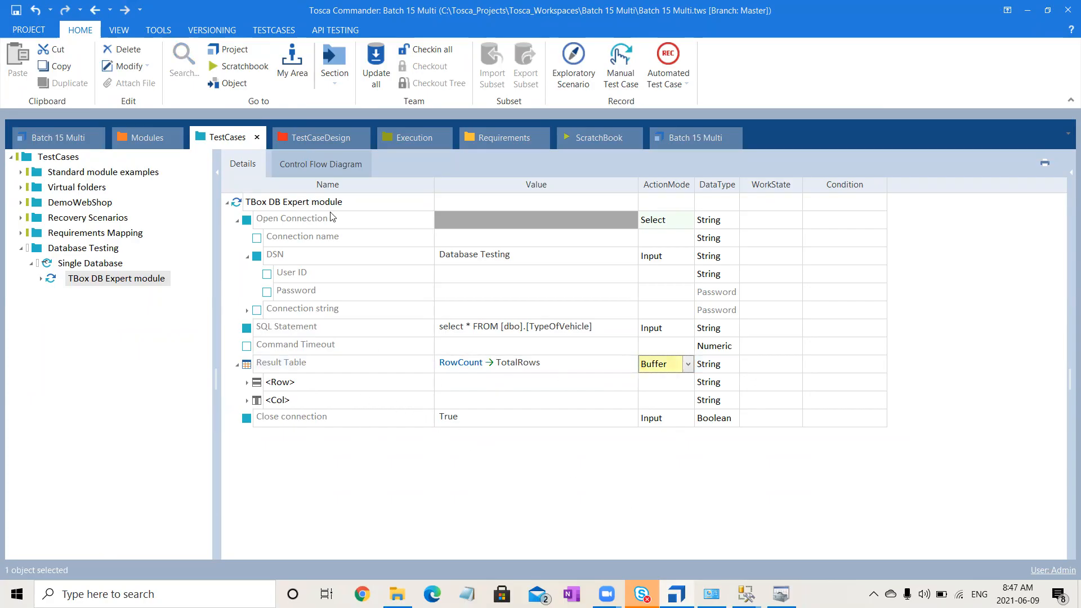
# - Run the TBox DB Expert module test step in ScratchBook and read its full log info
pyautogui.click(343, 202)
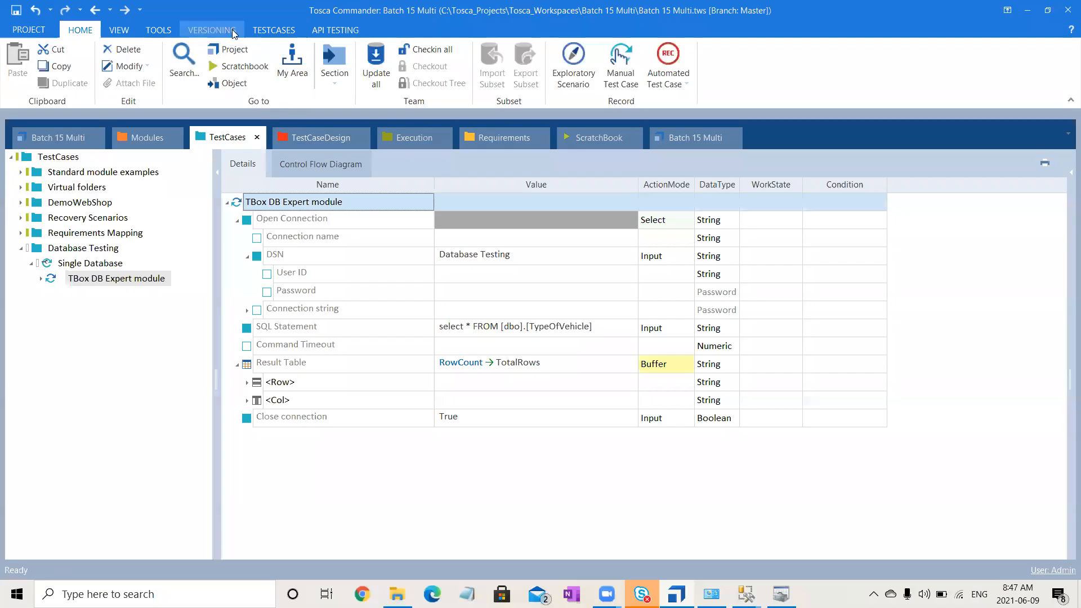
pyautogui.click(268, 28)
pyautogui.click(272, 66)
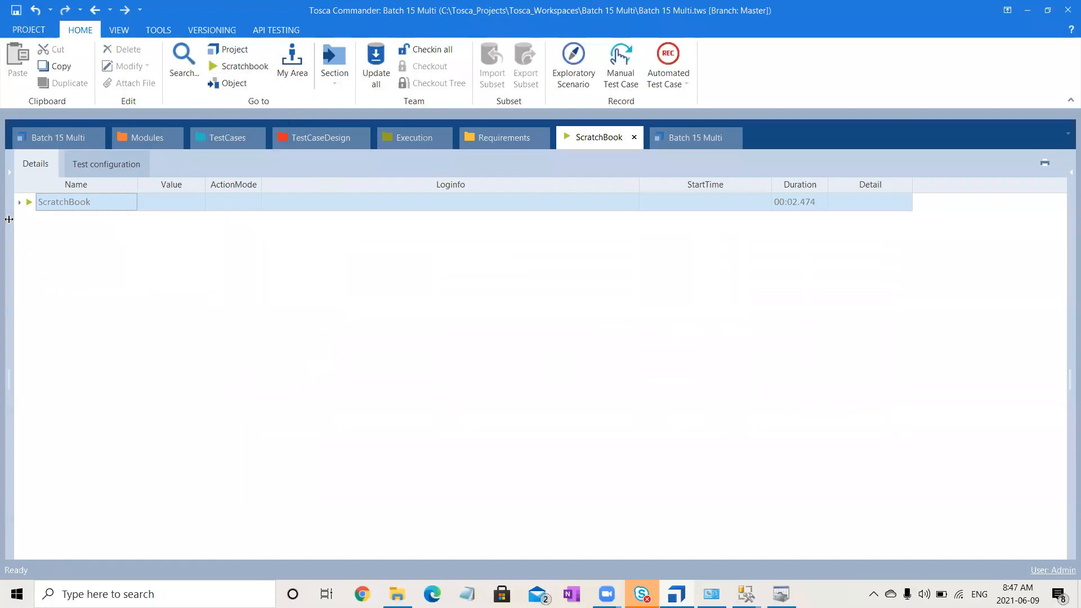
pyautogui.click(19, 203)
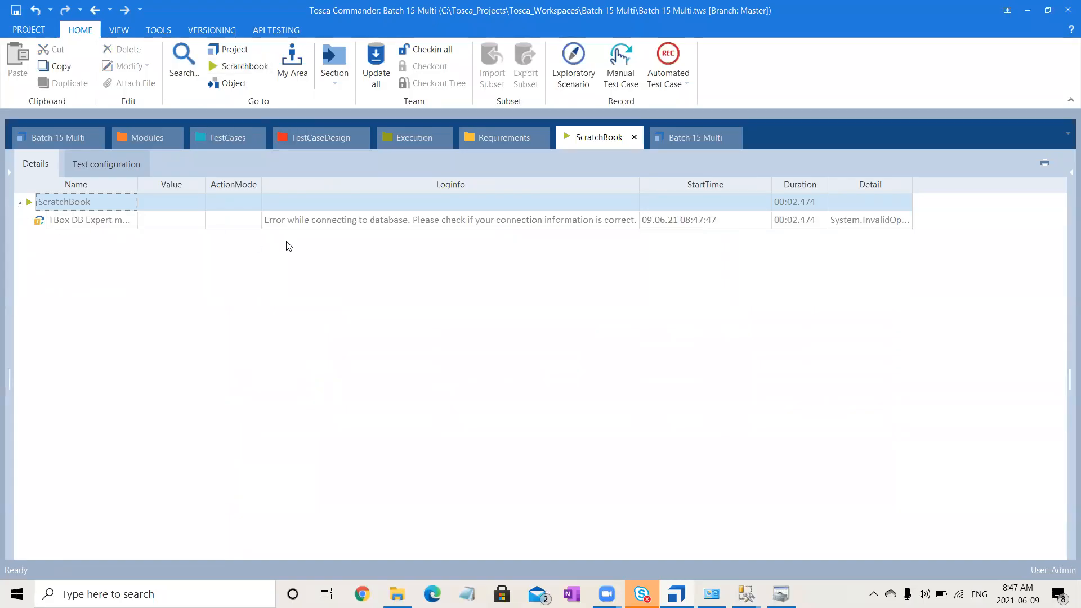
pyautogui.click(386, 220)
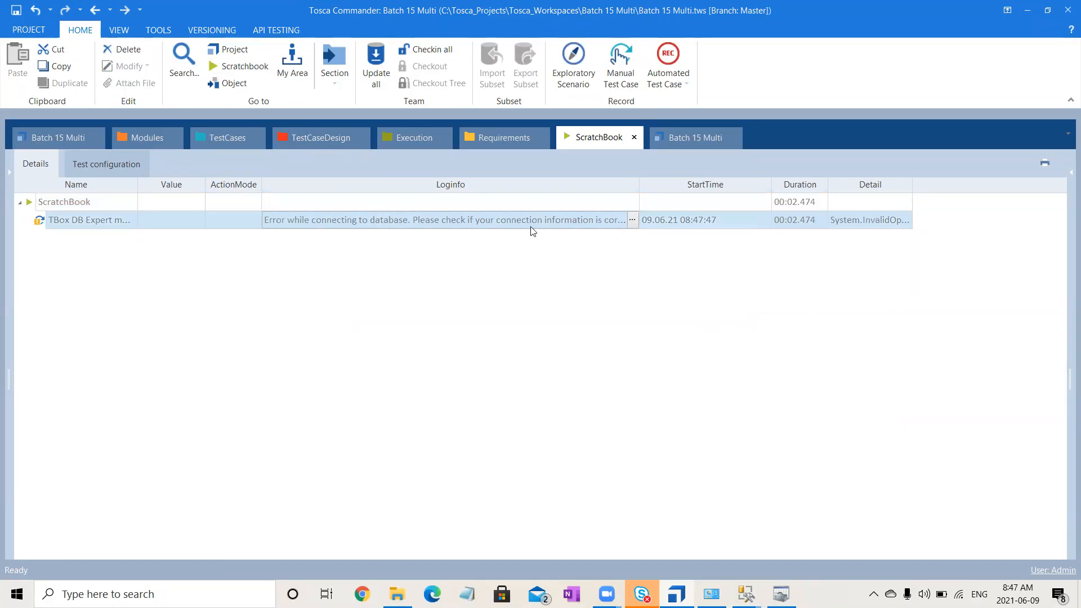
pyautogui.click(632, 219)
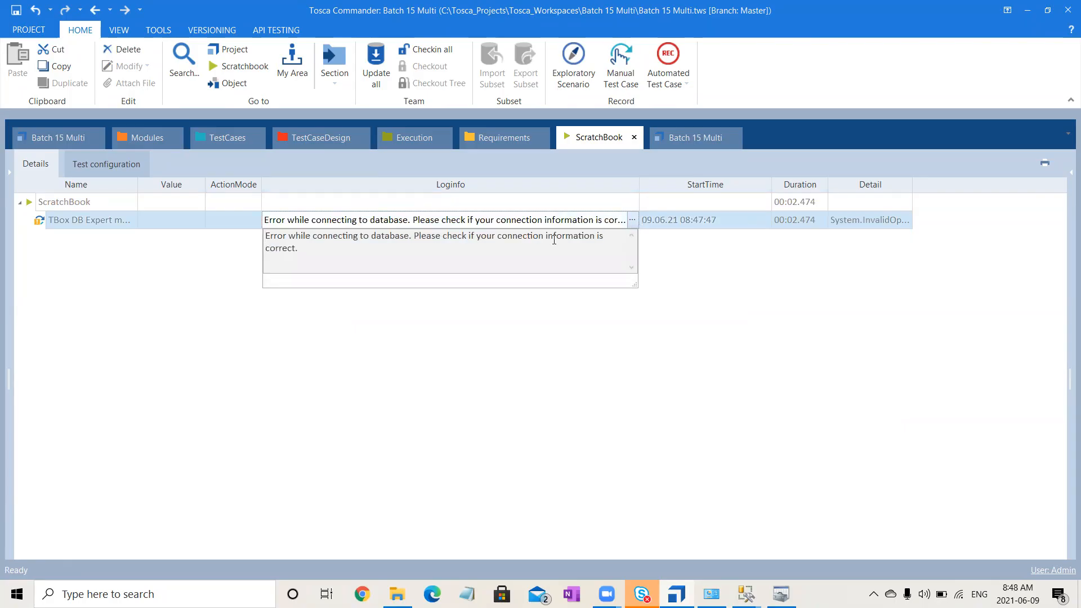
pyautogui.click(525, 368)
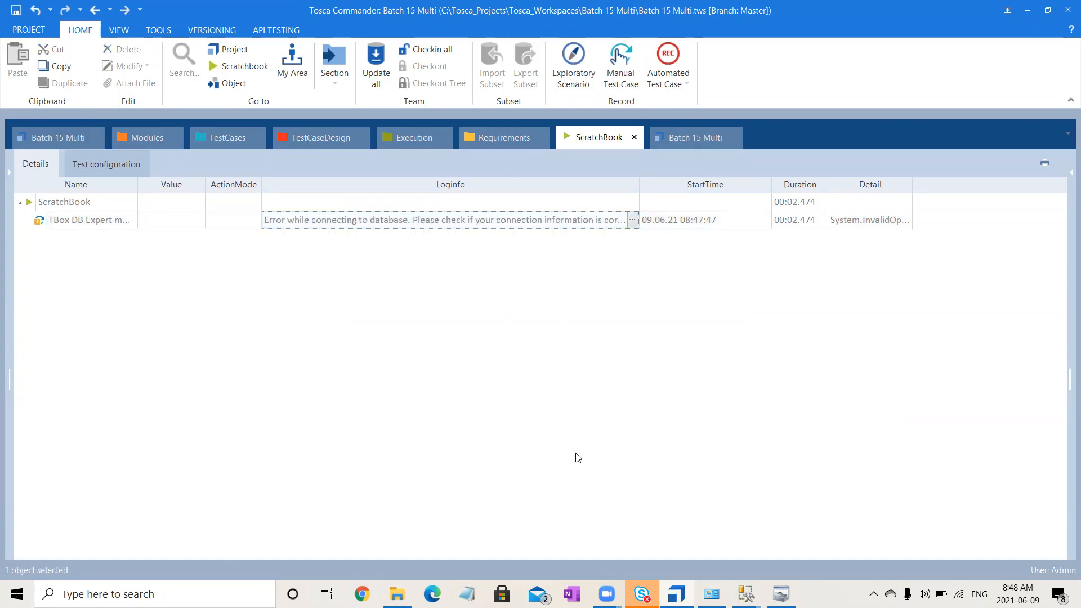
# - Cancel the ODBC Data Source Administrator and close all SQL Server Management Studio windows
pyautogui.click(781, 593)
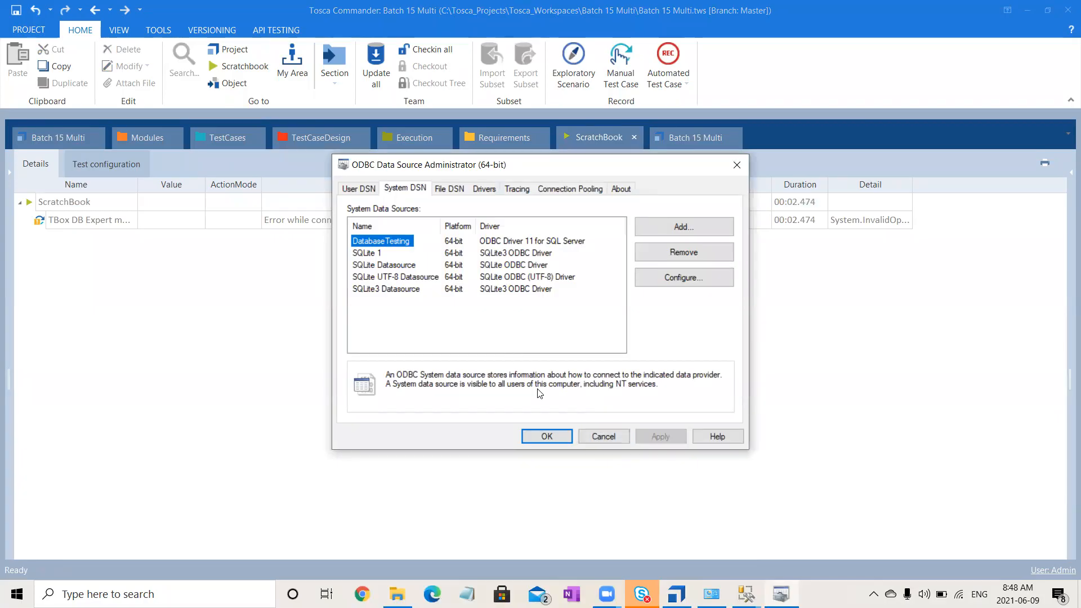
pyautogui.click(605, 443)
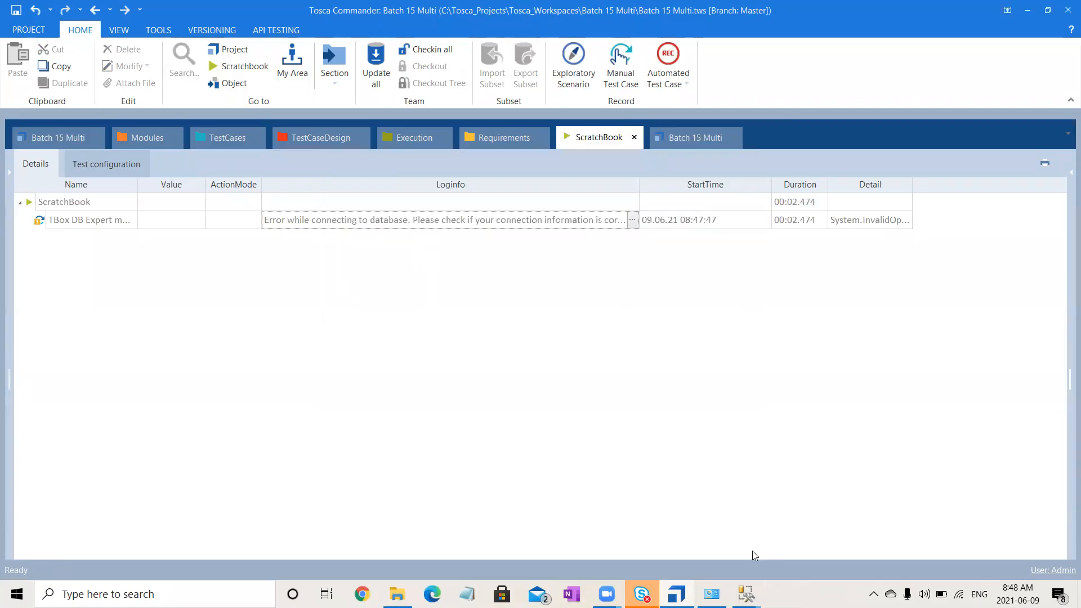
pyautogui.click(747, 593)
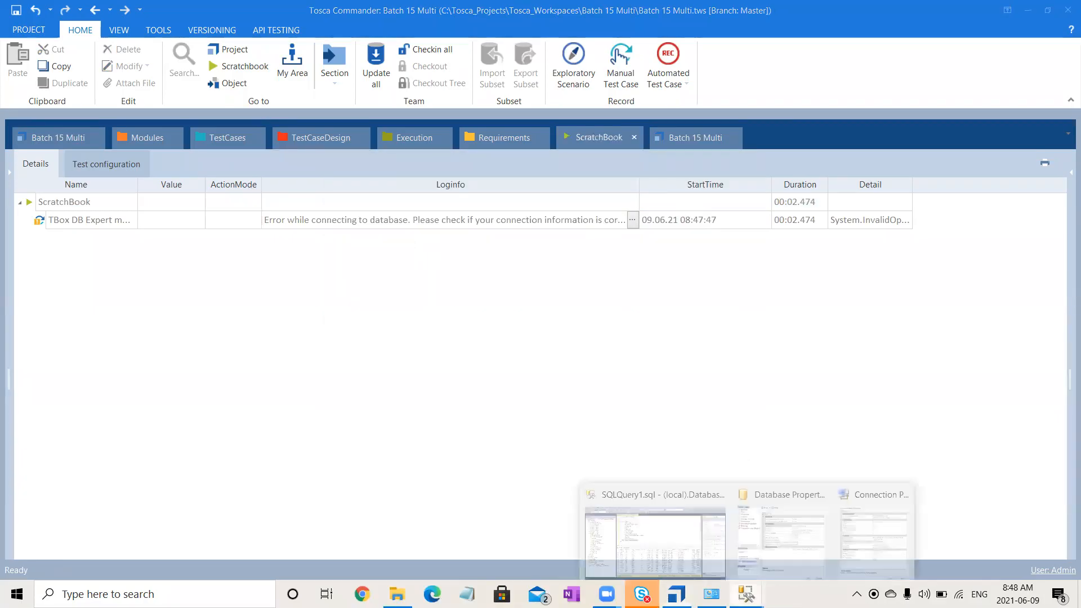
pyautogui.rightClick(748, 586)
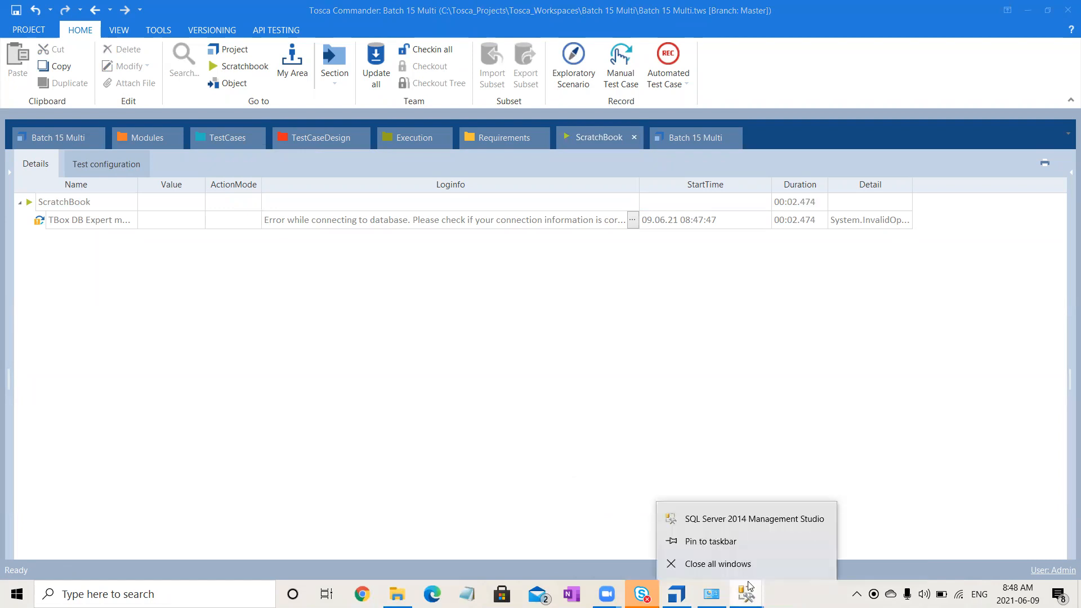
pyautogui.click(748, 566)
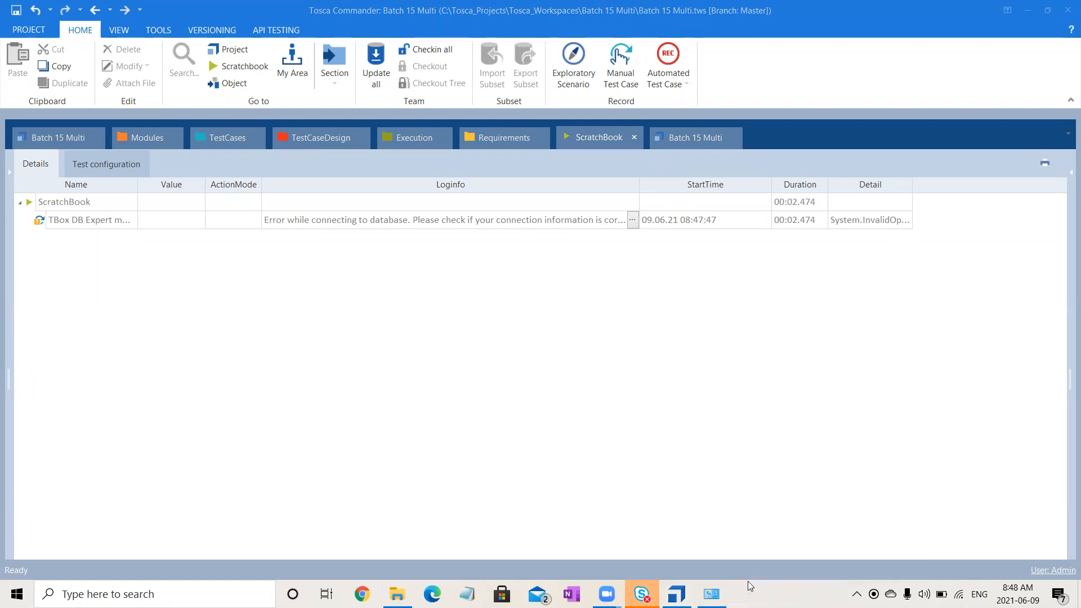
# - Change the SQL Statement of the TBox DB Expert module test step to select * FROM TypeOfVehicle
pyautogui.click(225, 134)
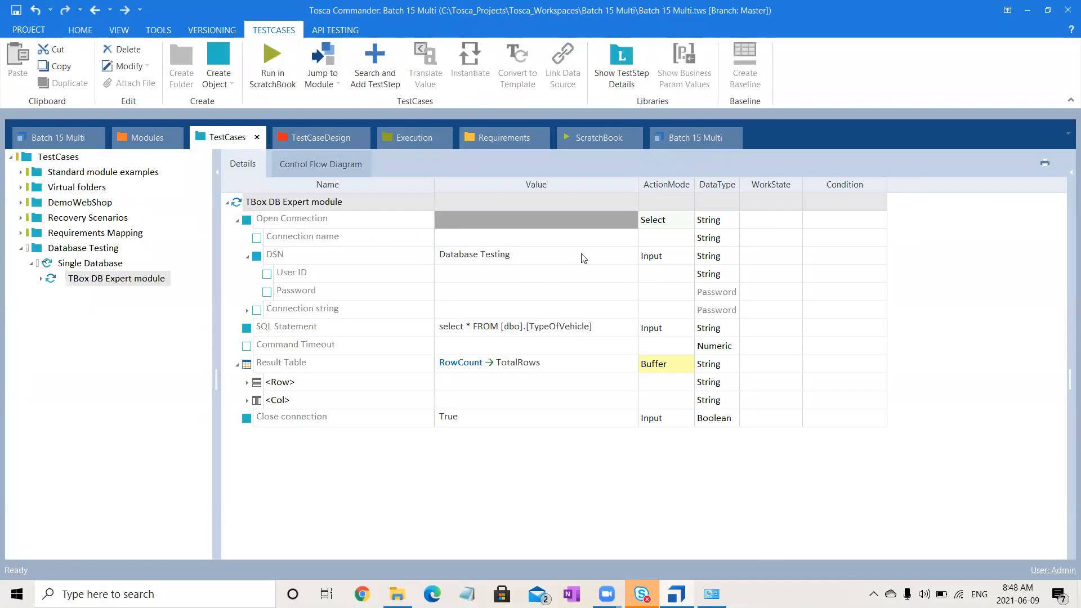
pyautogui.click(554, 328)
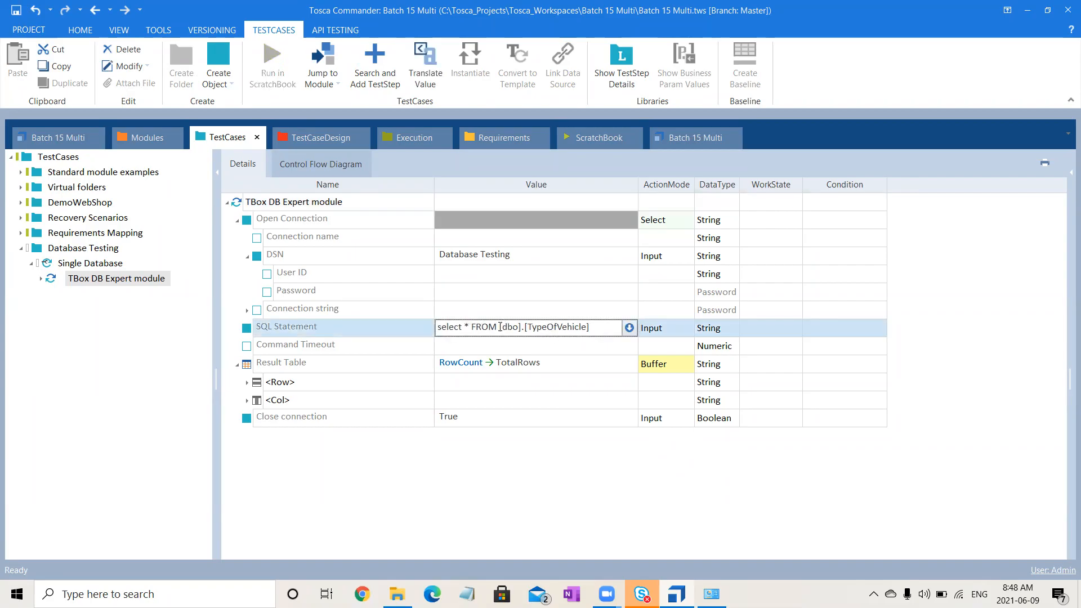
pyautogui.moveTo(500, 326); pyautogui.dragTo(526, 329)
pyautogui.press('Delete')
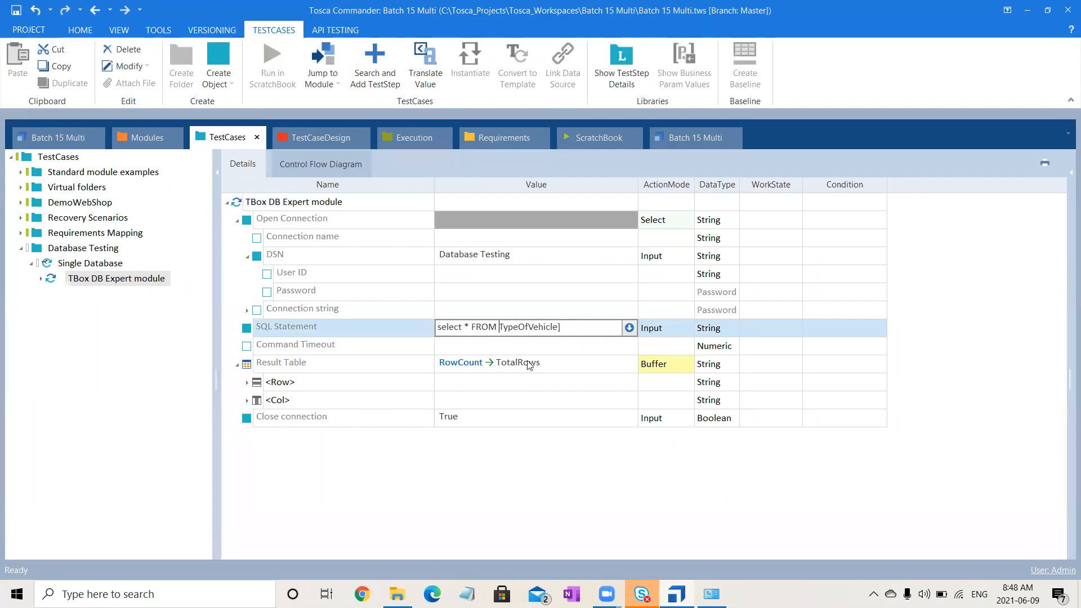
pyautogui.click(599, 326)
pyautogui.click(482, 255)
pyautogui.click(544, 253)
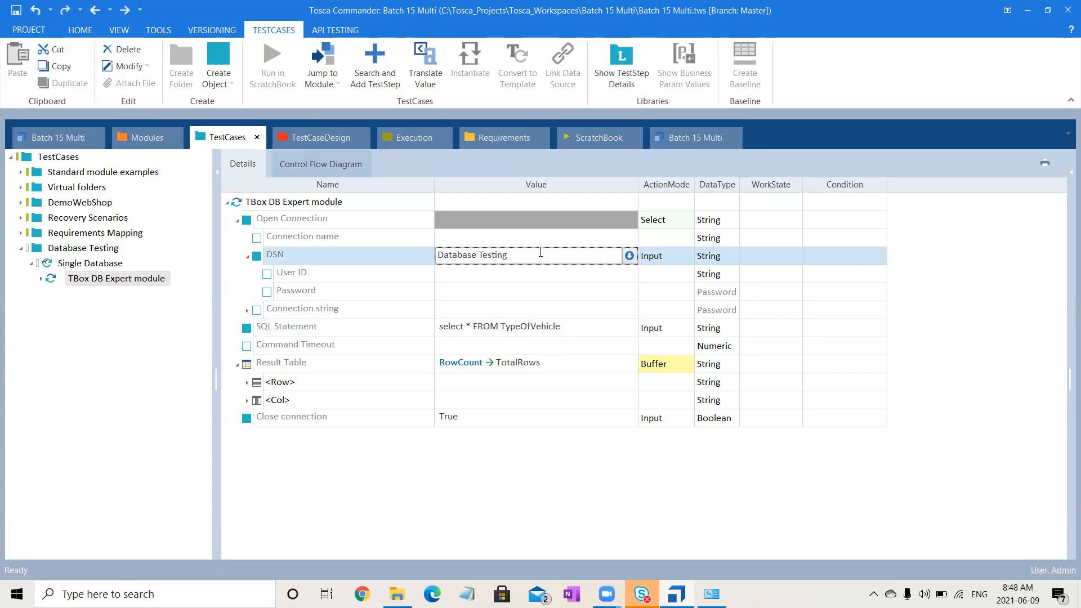
pyautogui.click(478, 255)
pyautogui.press('BackSpace')
pyautogui.click(531, 523)
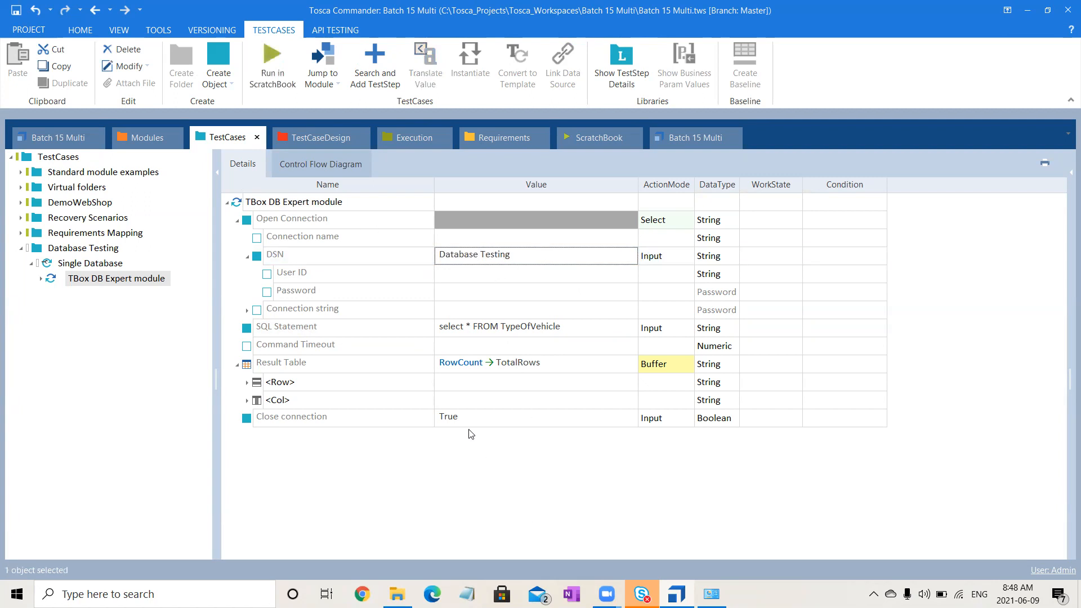
# - Run the TBox DB Expert module test step in ScratchBook with the simplified SQL statement
pyautogui.click(362, 200)
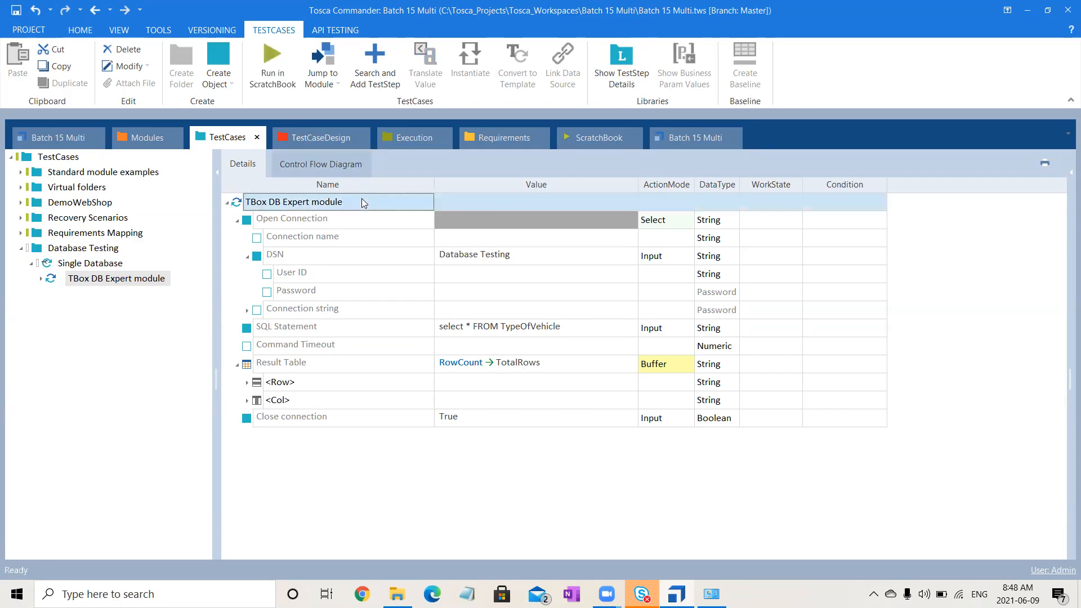
pyautogui.click(276, 62)
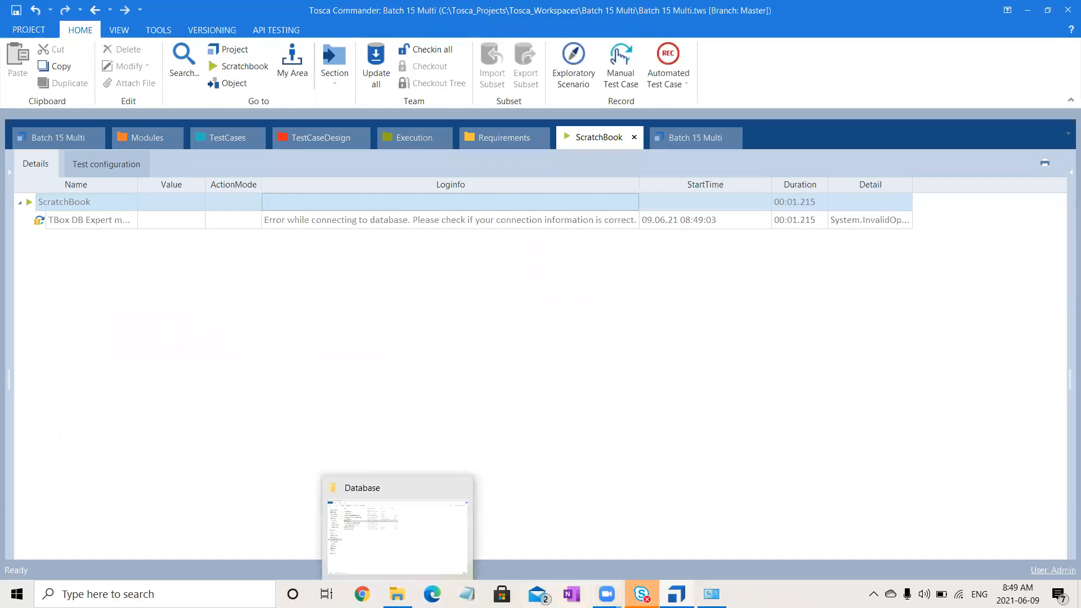
# - Switch to ODBC Data Sources (64-bit), copy the DatabaseTesting system data source's name from its configuration, and cancel the configuration
pyautogui.moveTo(606, 593)
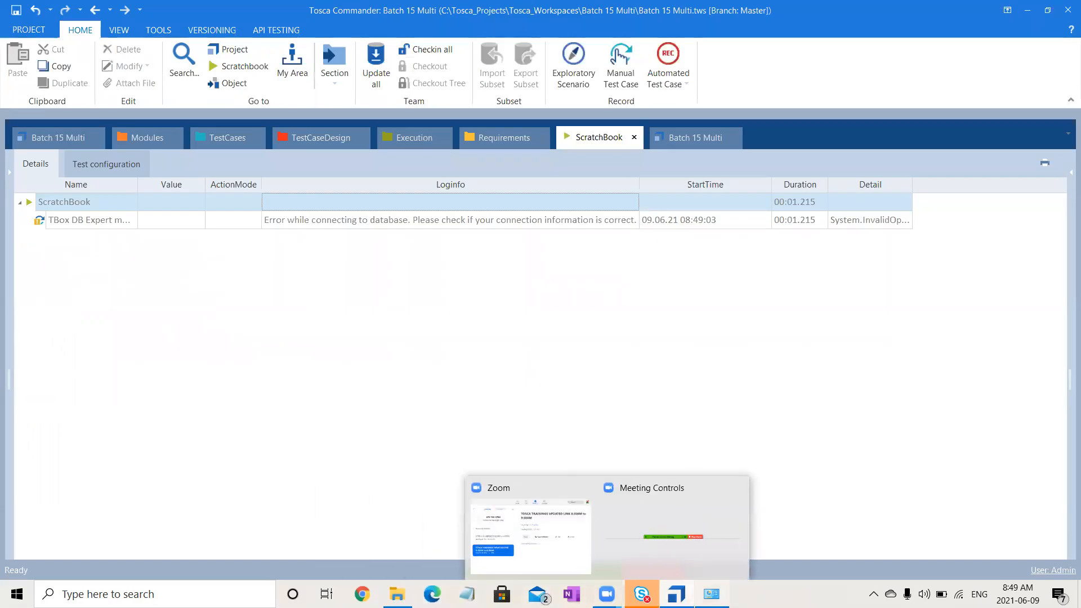
pyautogui.click(711, 594)
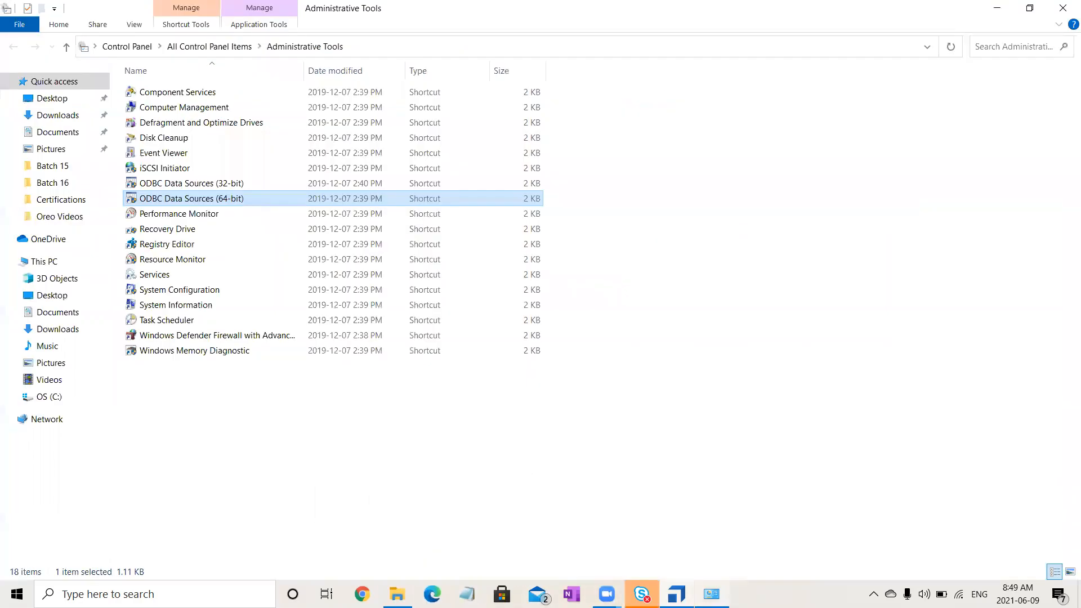
pyautogui.doubleClick(260, 206)
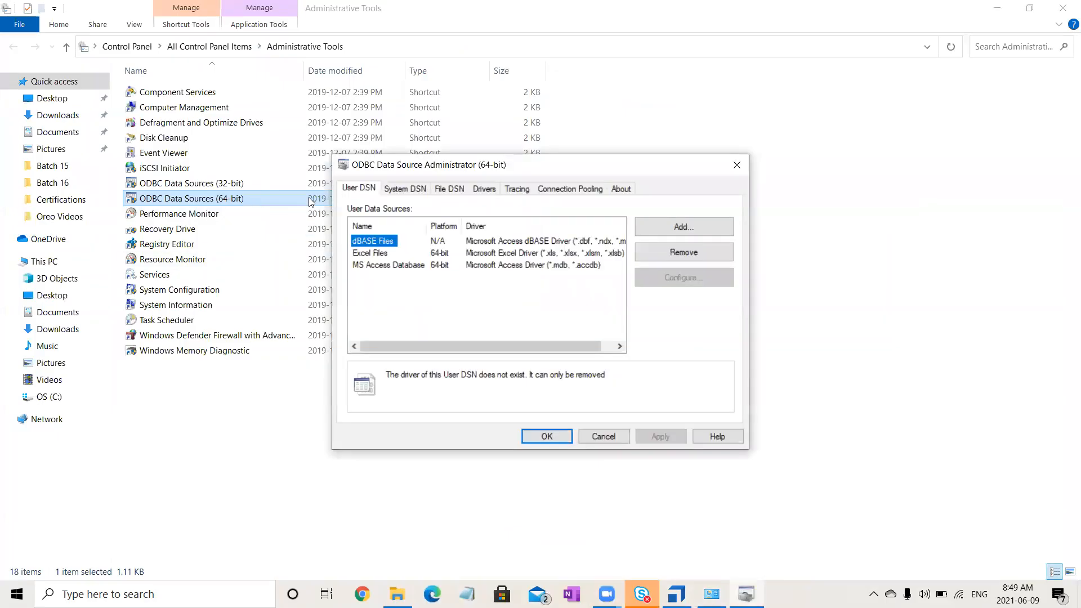
pyautogui.click(392, 193)
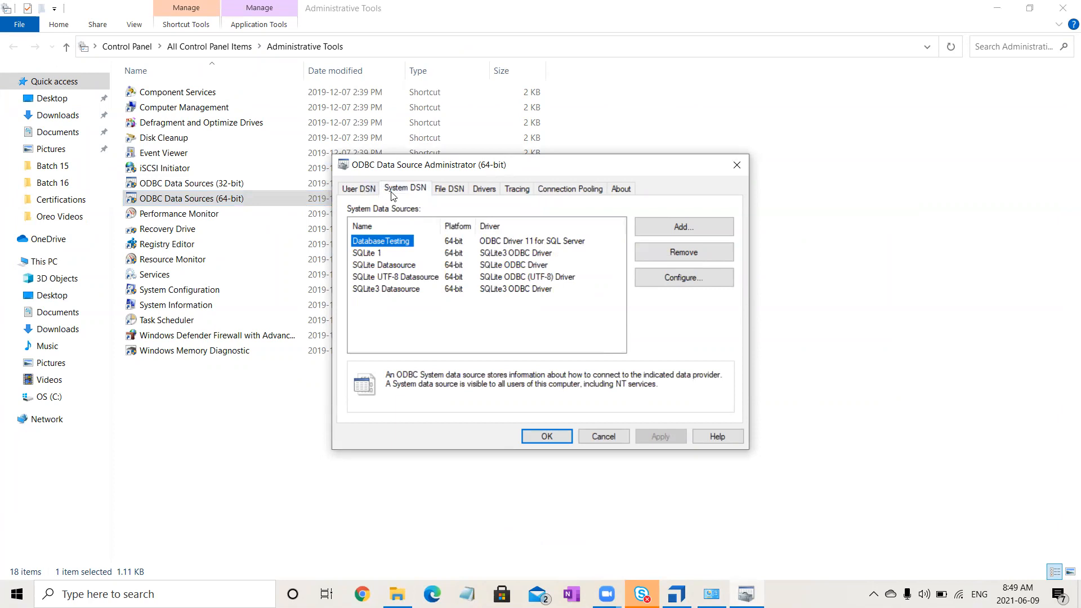
pyautogui.click(502, 243)
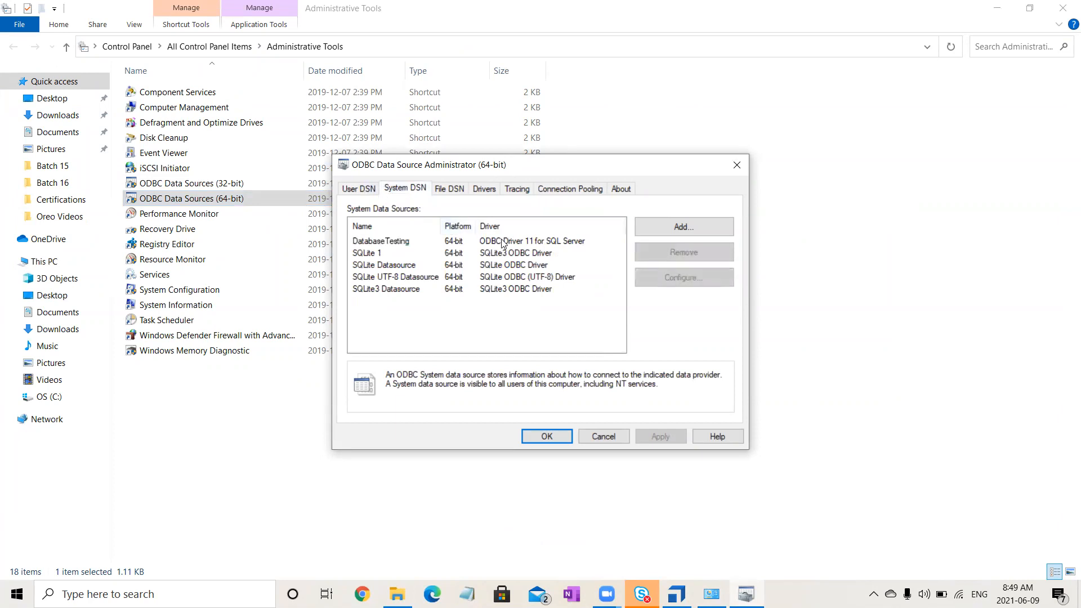
pyautogui.click(389, 241)
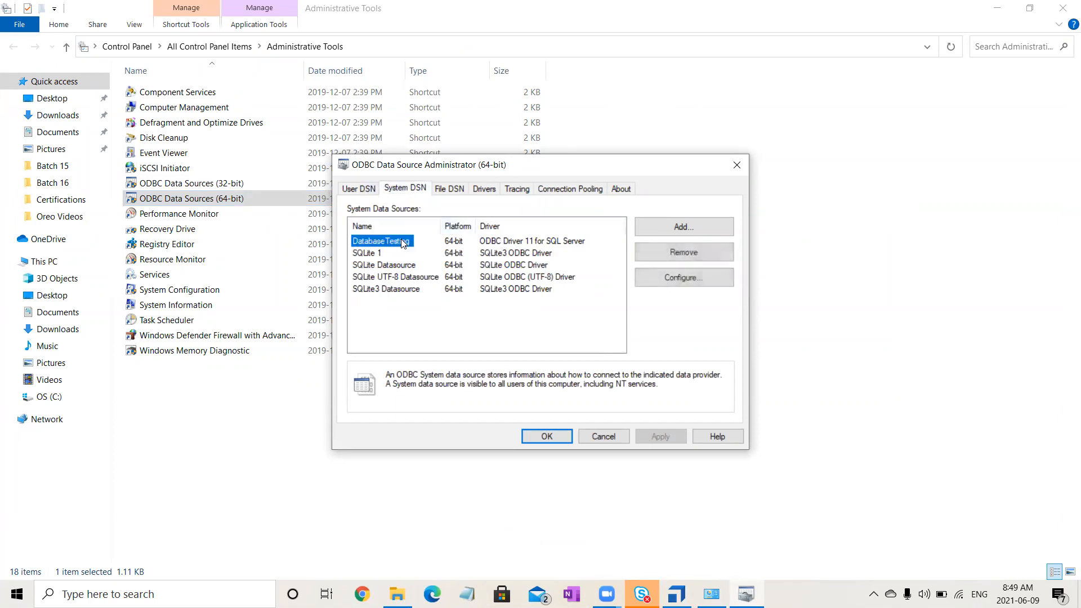
pyautogui.click(676, 278)
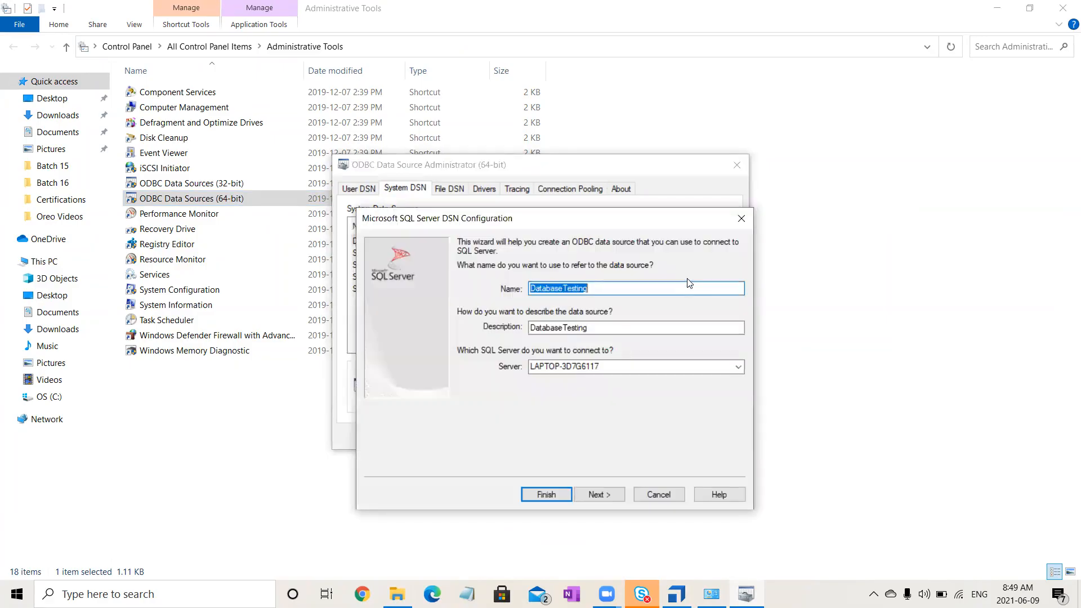
pyautogui.click(638, 290)
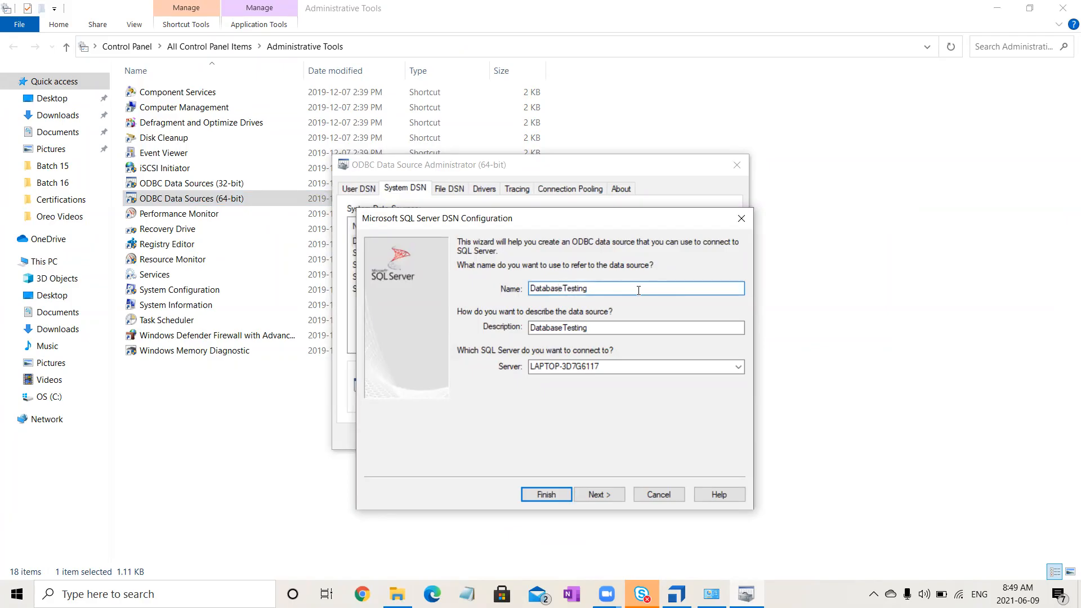
pyautogui.moveTo(638, 290); pyautogui.dragTo(375, 288)
pyautogui.hotkey('ctrl', 'c')
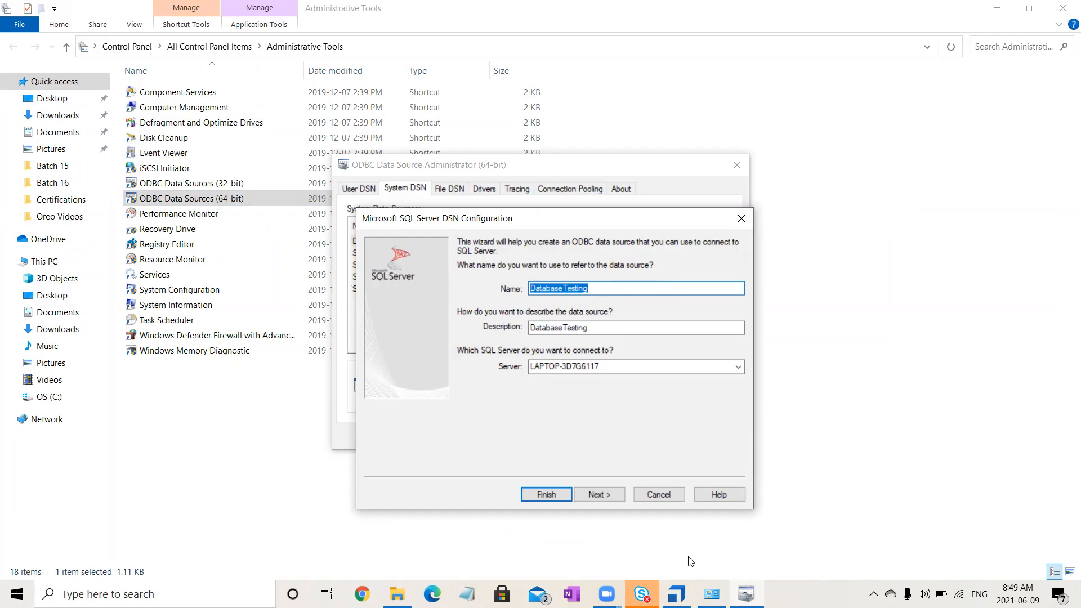
pyautogui.click(668, 498)
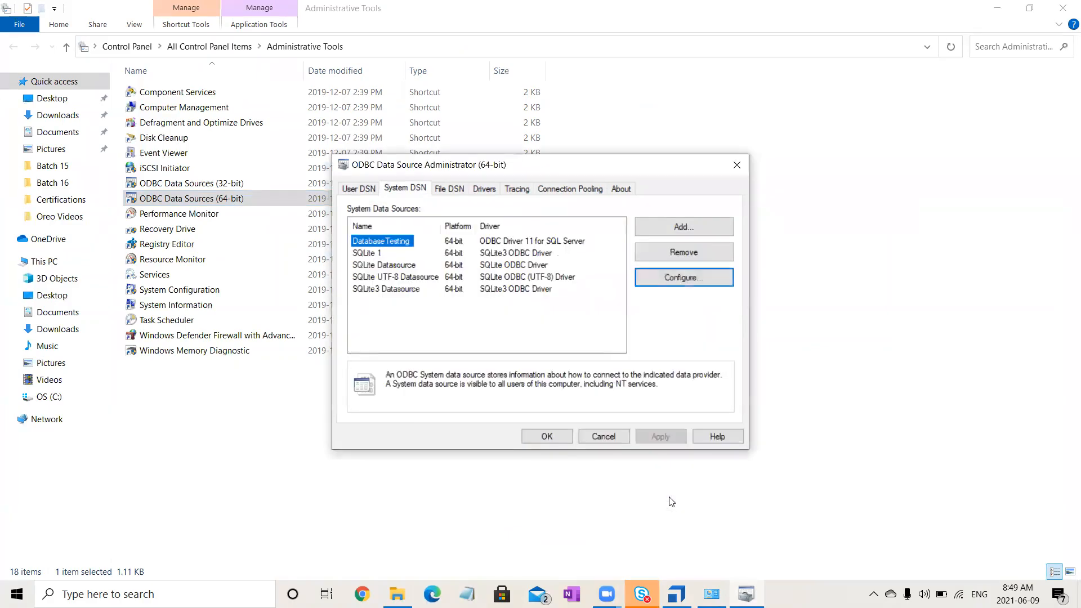
# - Return to Tosca Commander and replace the test step's DSN value with the copied name DatabaseTesting
pyautogui.click(676, 593)
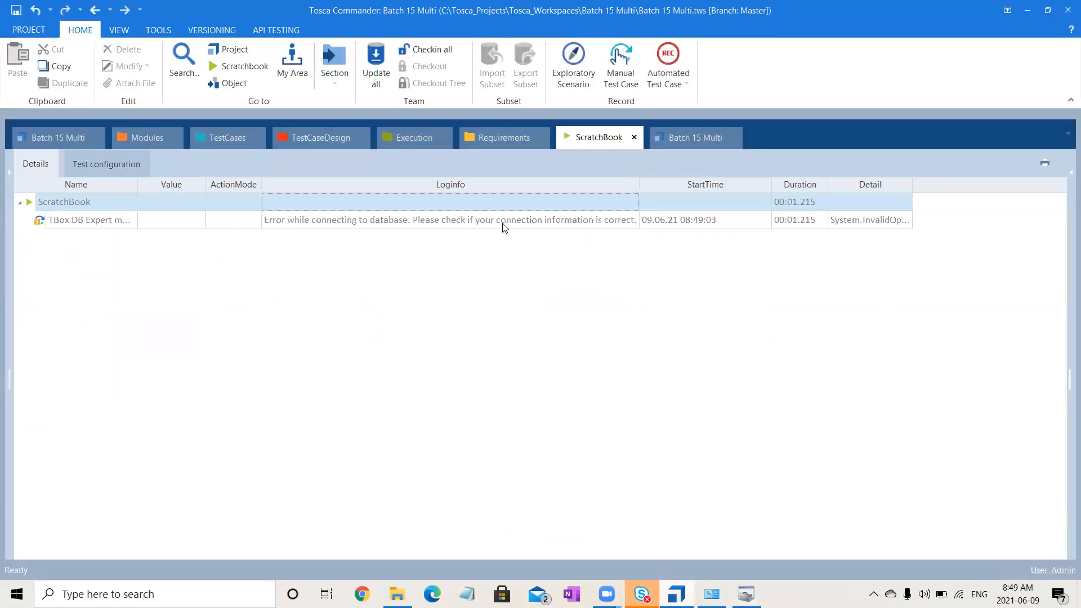
pyautogui.click(256, 145)
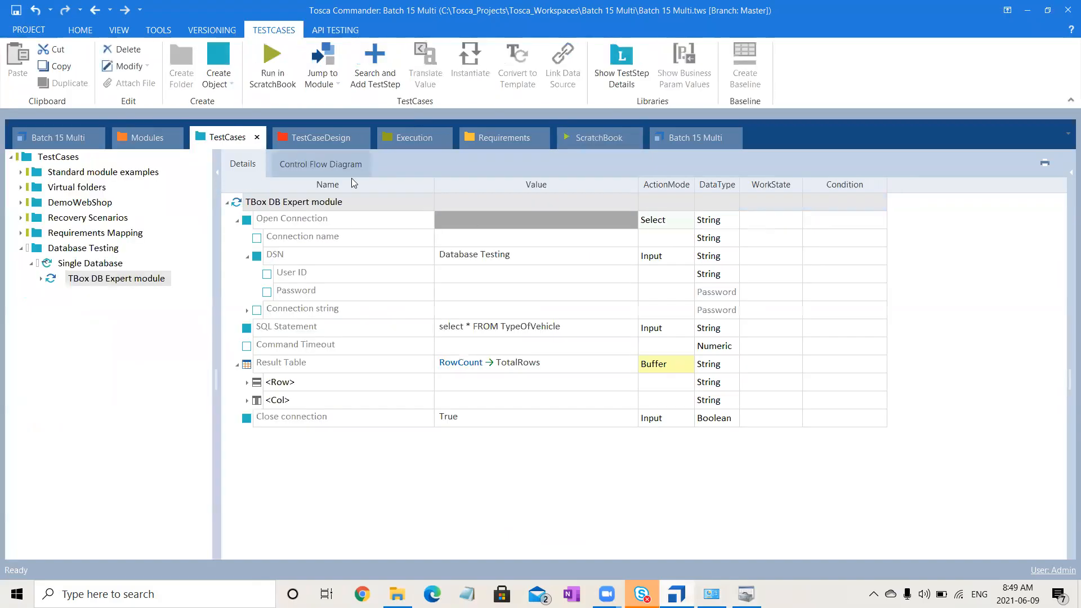
pyautogui.click(551, 258)
pyautogui.hotkey('ctrl', 'a')
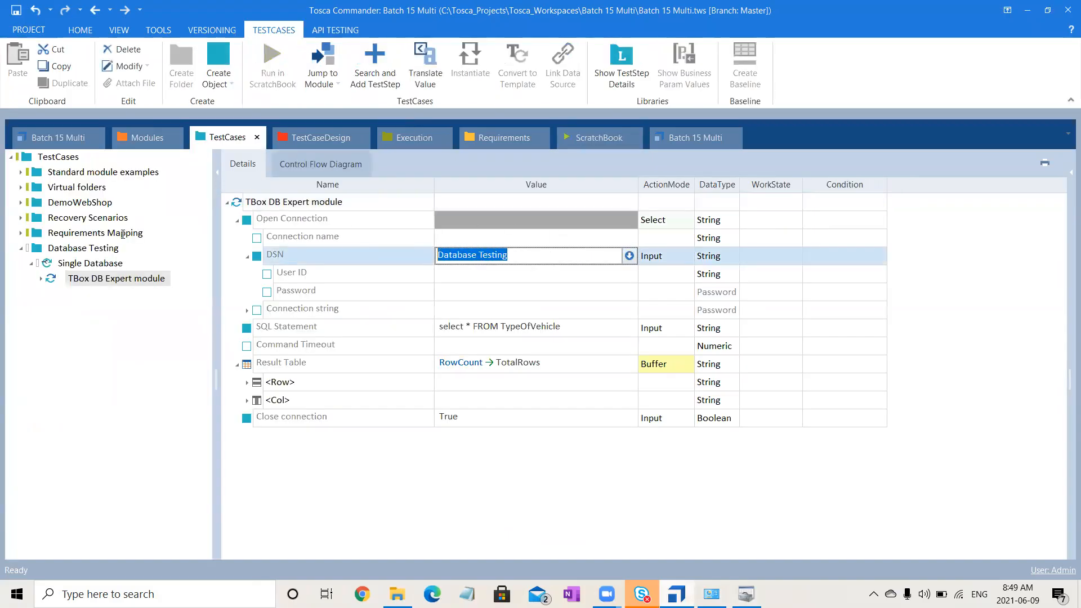
pyautogui.hotkey('ctrl', 'v')
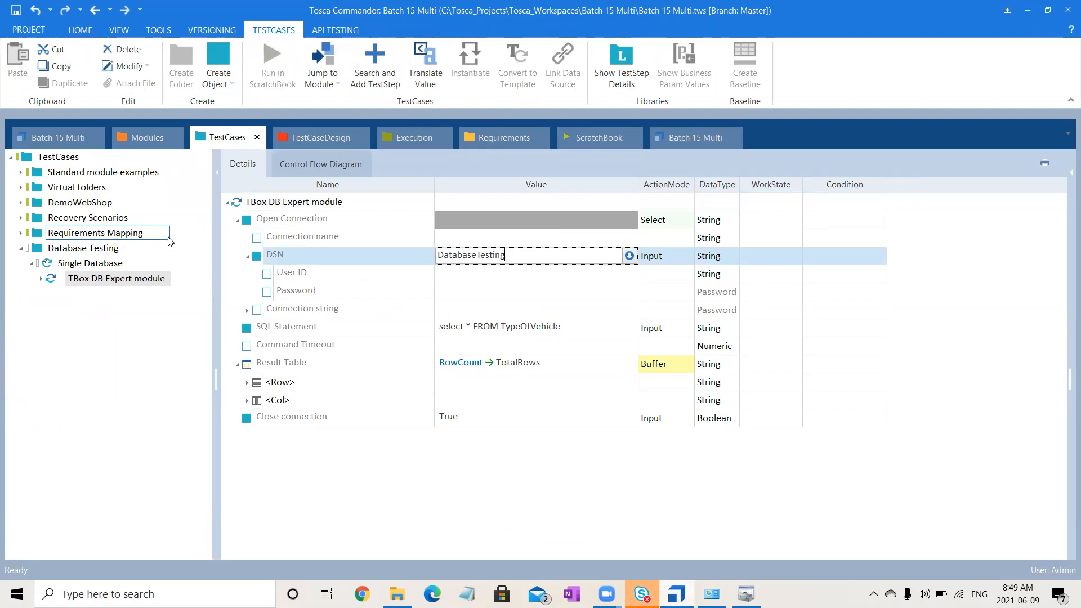
# - Run the TBox DB Expert module test step in ScratchBook with the corrected DSN and expand its result entries
pyautogui.click(325, 206)
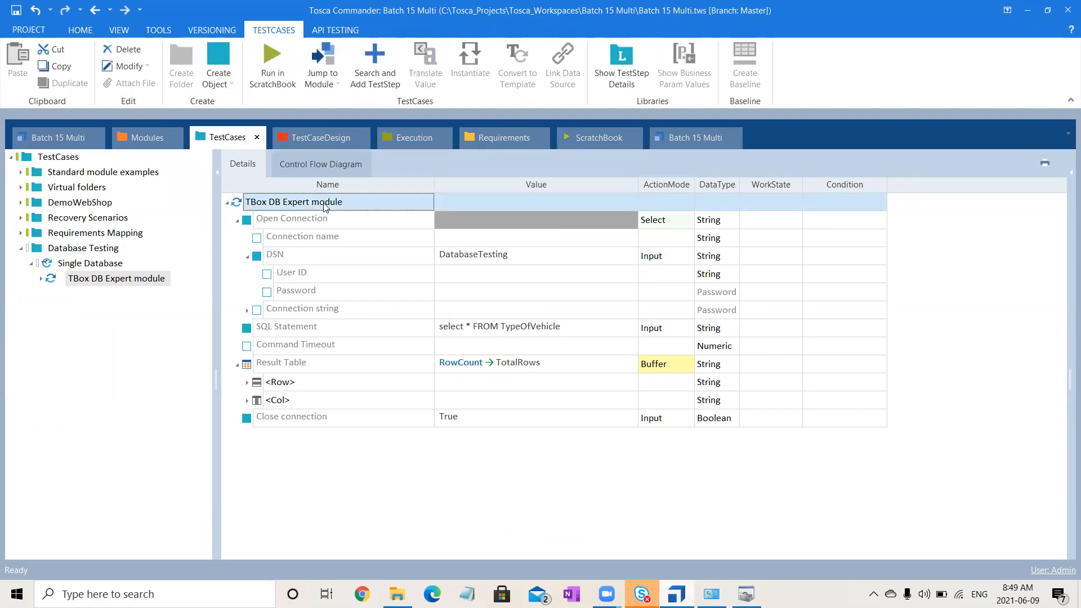
pyautogui.click(272, 62)
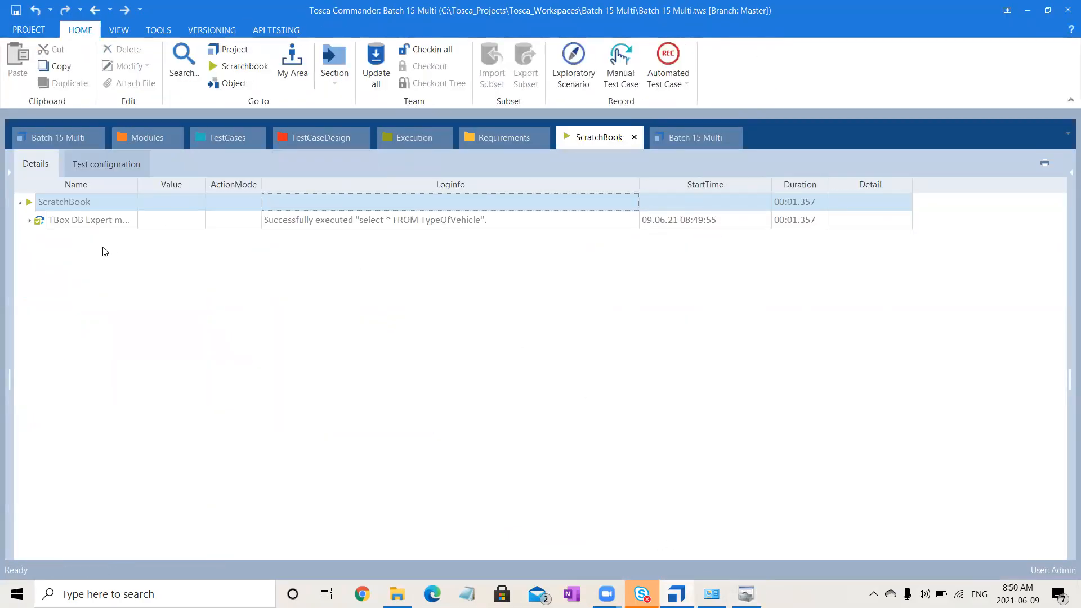
pyautogui.click(29, 221)
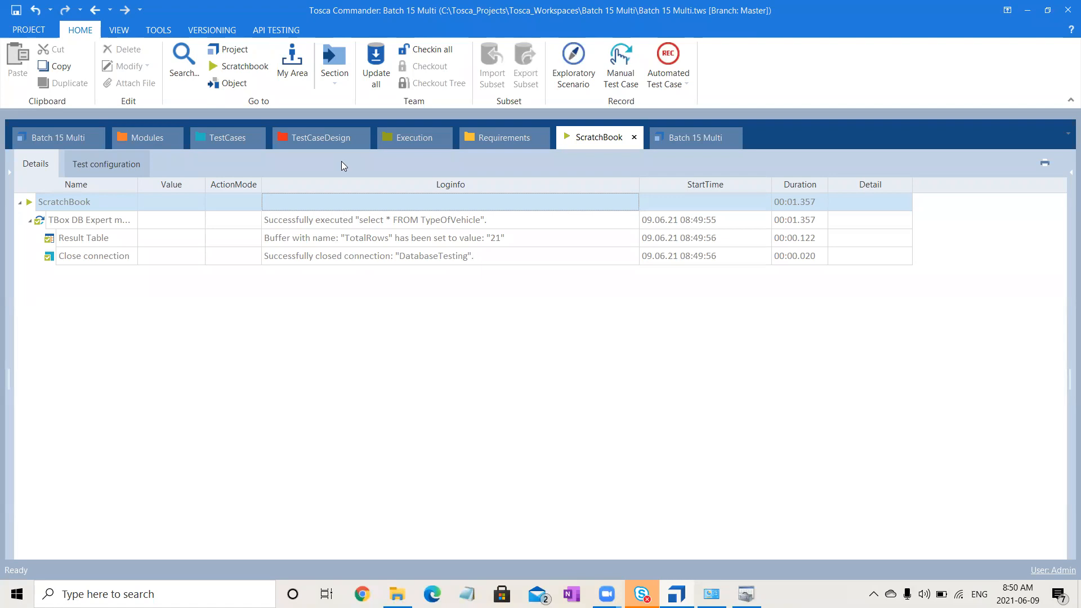
# - Set the WorkState of the Single Database test case to COMPLETED
pyautogui.click(234, 137)
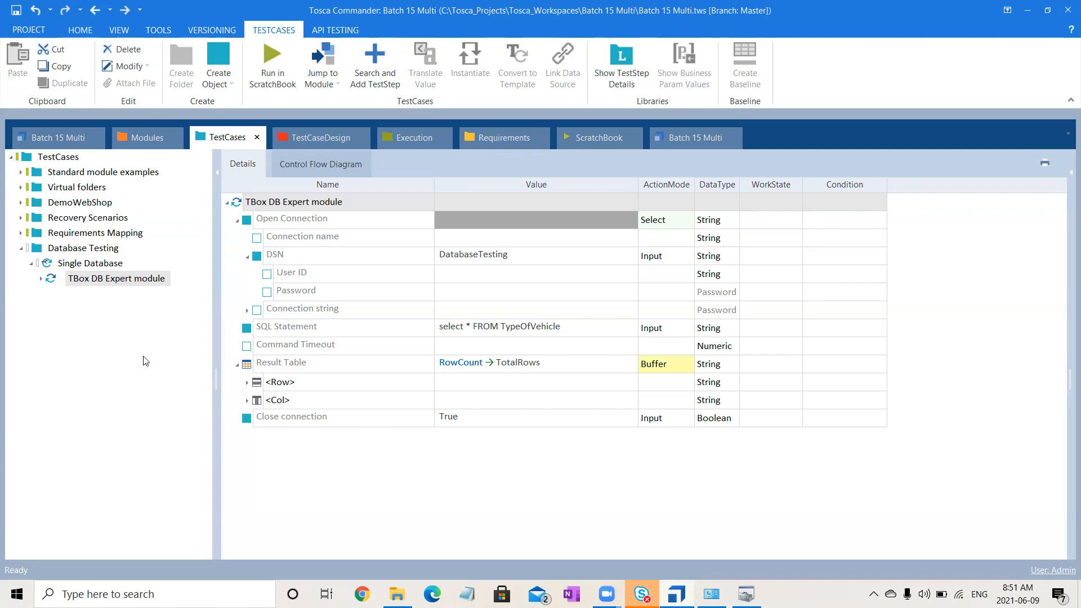
pyautogui.click(97, 269)
pyautogui.click(758, 206)
pyautogui.press('c')
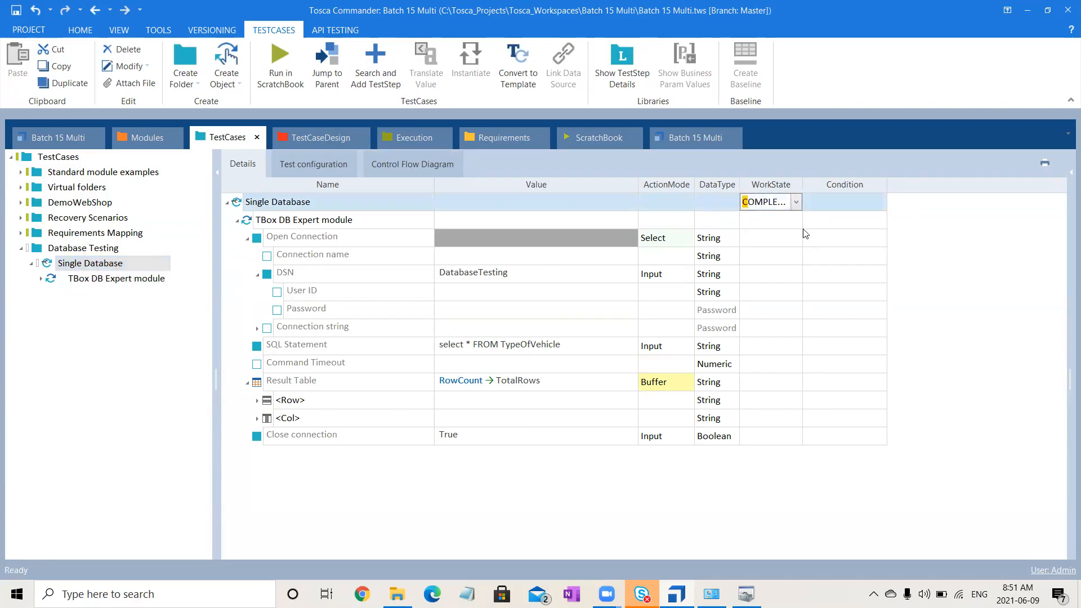
pyautogui.click(973, 330)
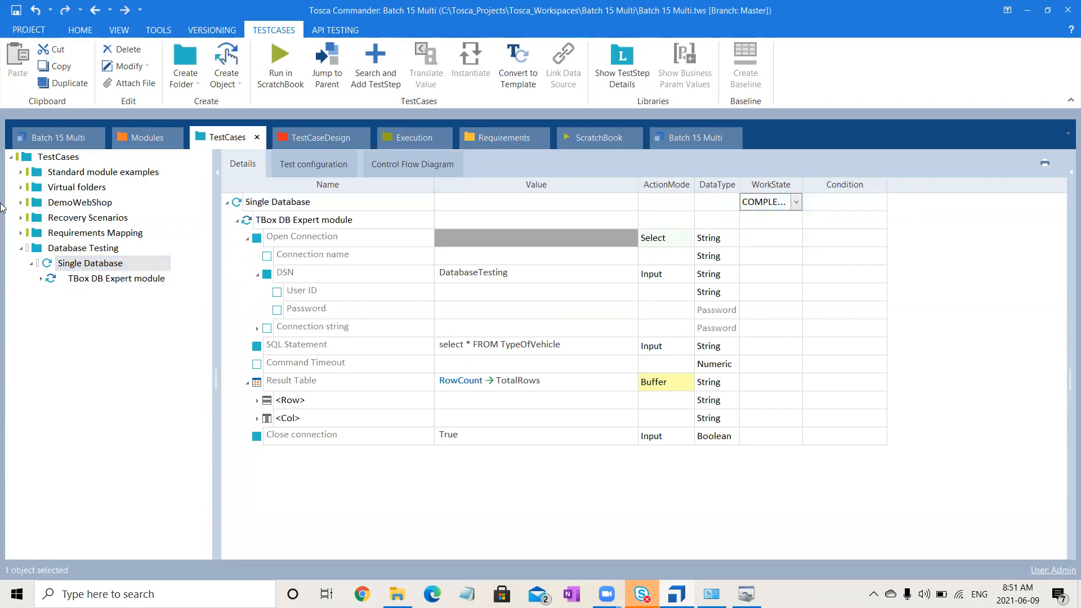
# - Create a test case named Multiple Database in the Database Testing folder
pyautogui.click(134, 140)
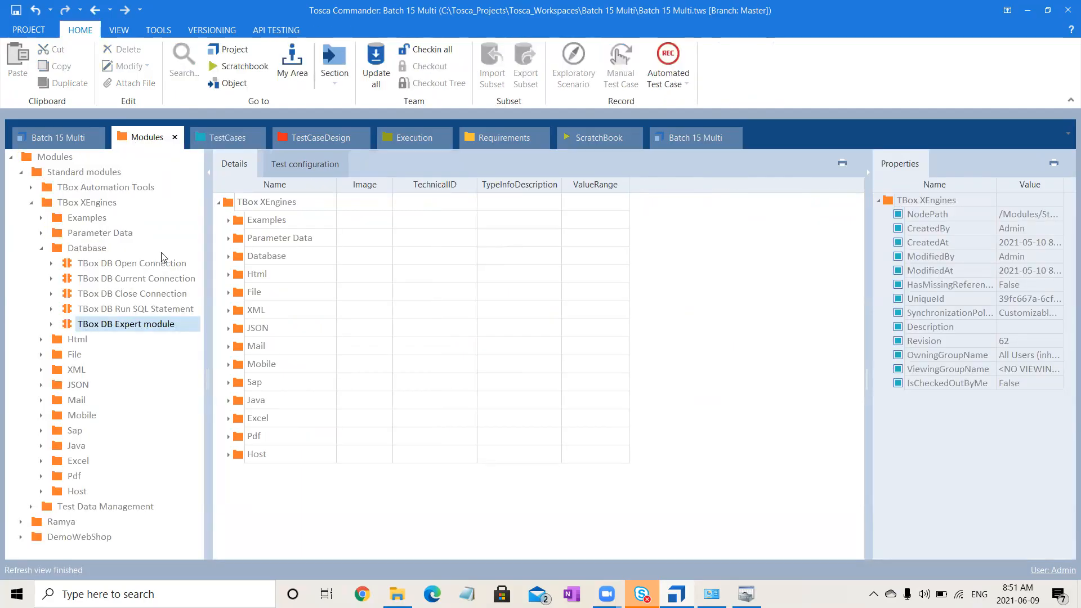
pyautogui.click(228, 142)
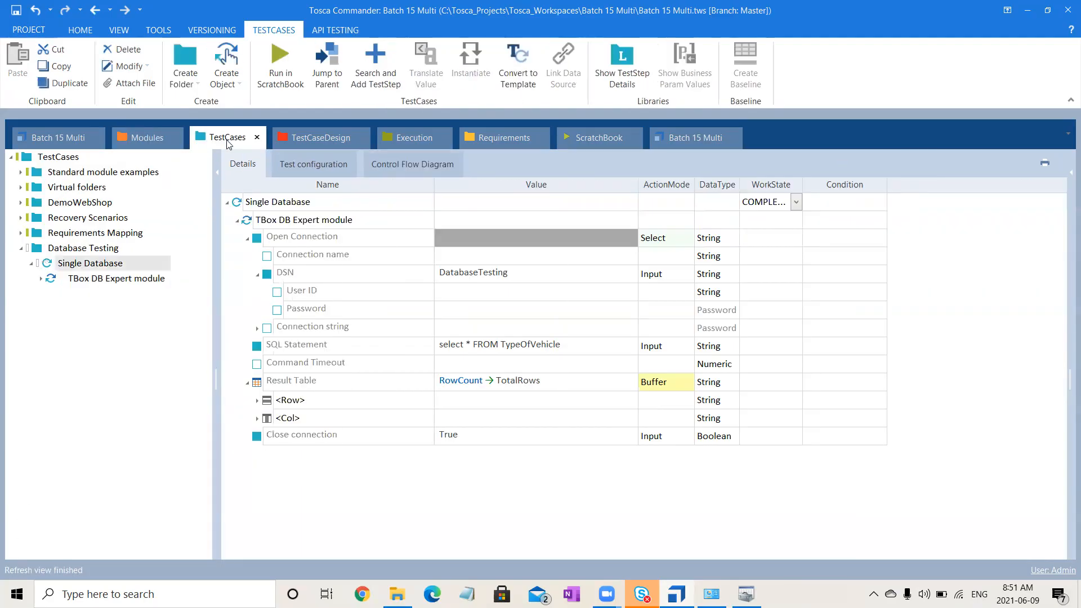
pyautogui.click(114, 251)
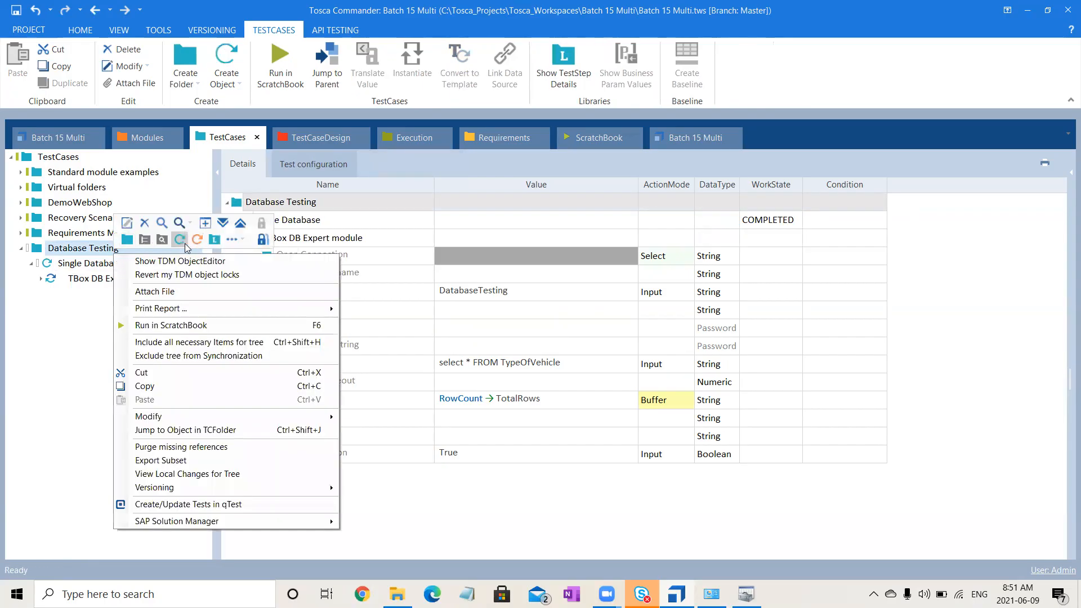
pyautogui.click(180, 239)
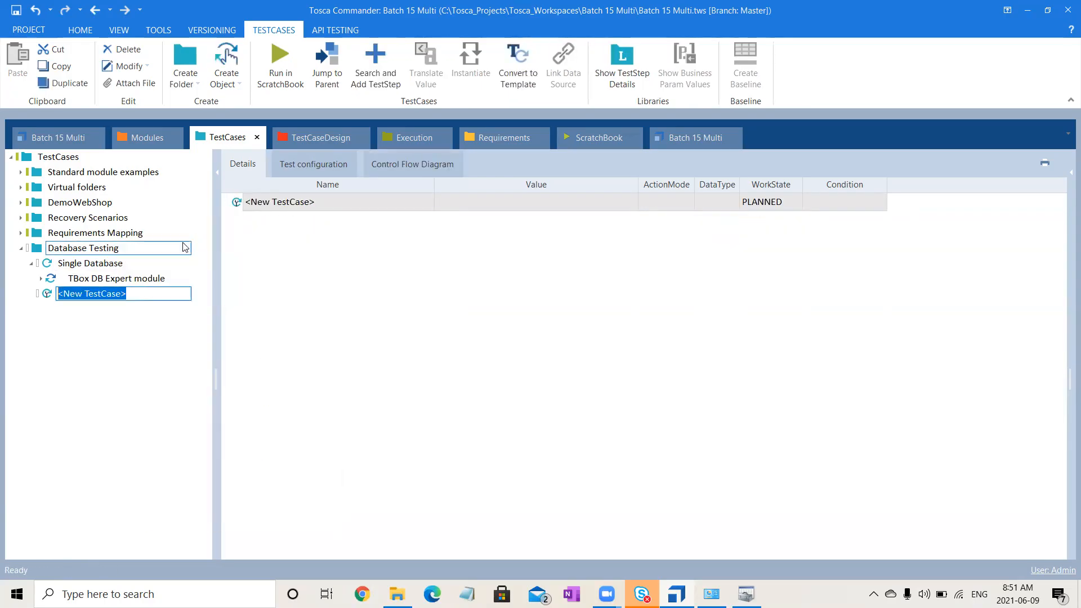
pyautogui.write('Multiple S')
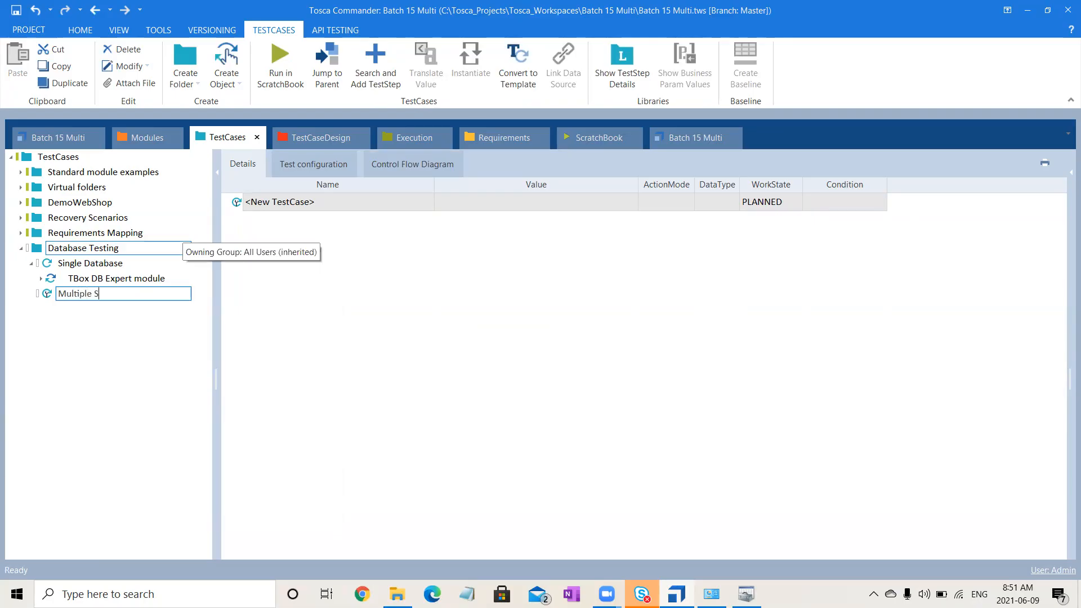
pyautogui.press('BackSpace')
pyautogui.write('Data')
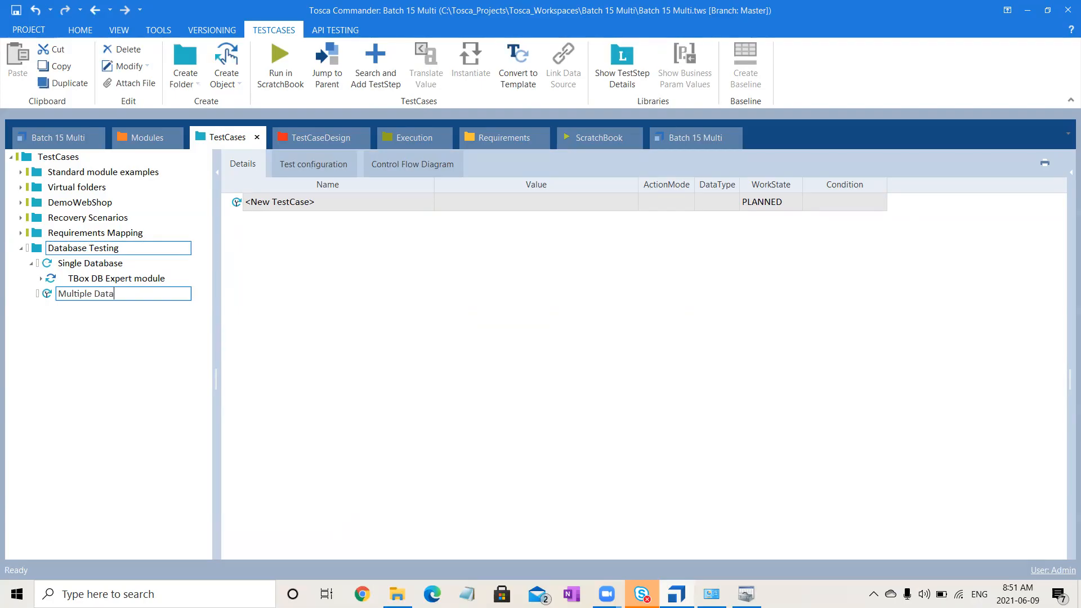
pyautogui.write('basr')
pyautogui.write('e')
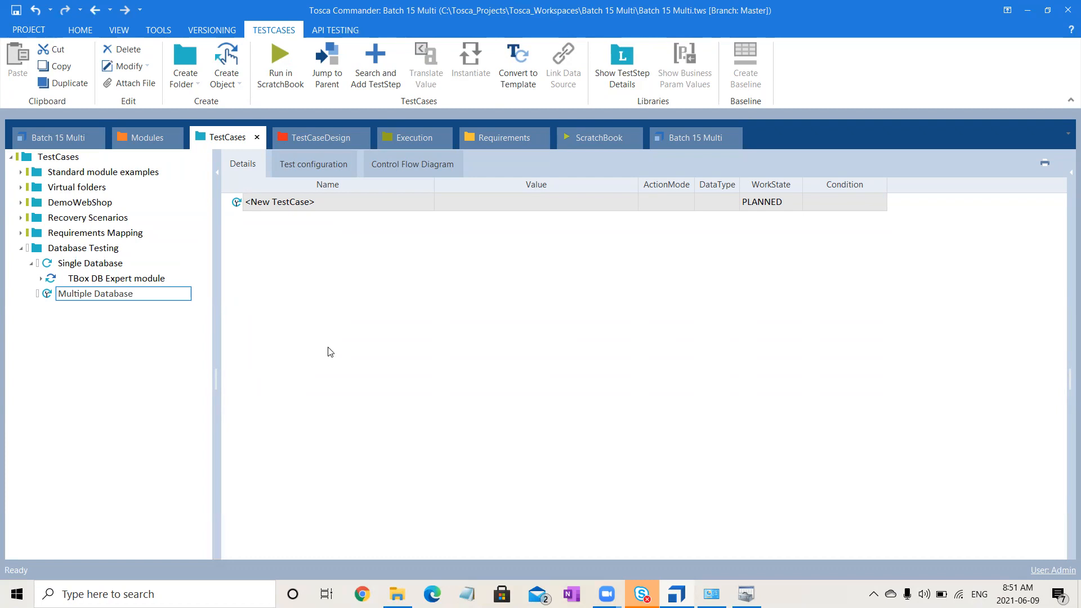
pyautogui.click(329, 352)
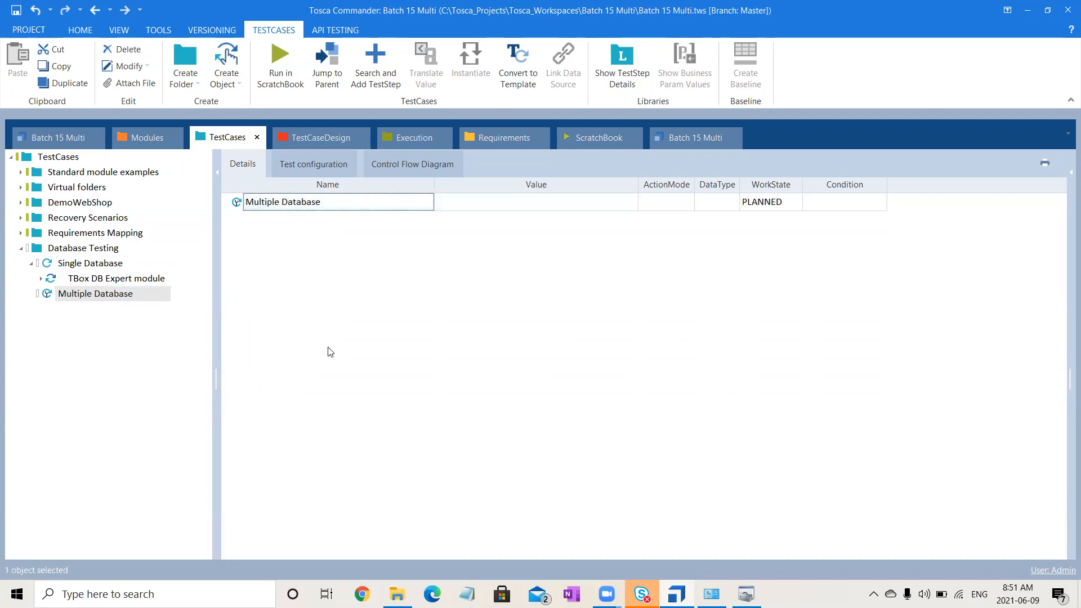
# - Add a TBox DB Open Connection step to the Multiple Database test case and set its connection name to Connection1
pyautogui.click(139, 135)
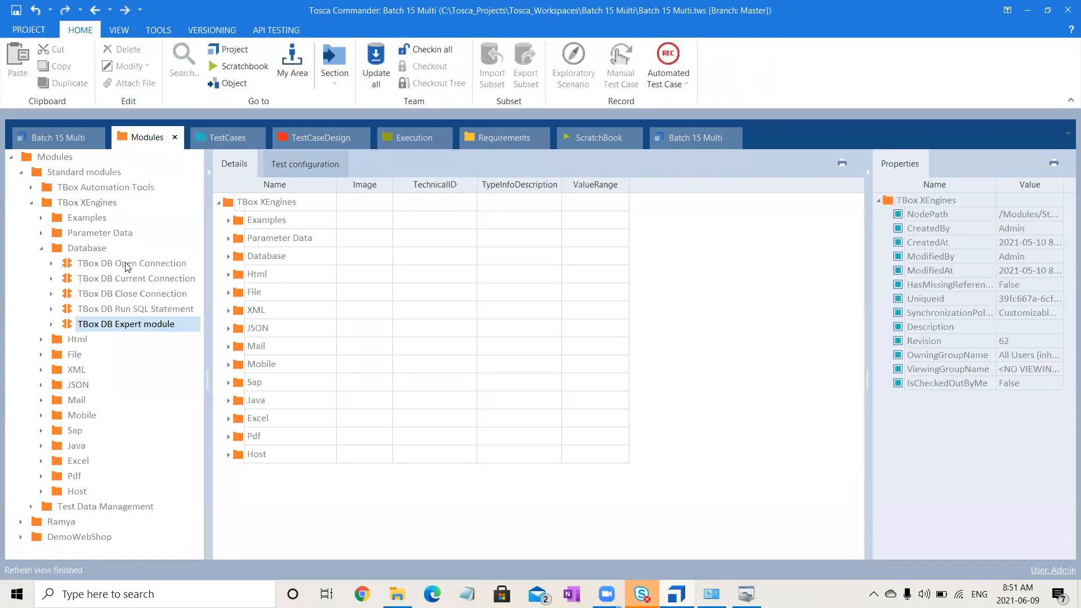
pyautogui.moveTo(128, 267); pyautogui.dragTo(111, 298)
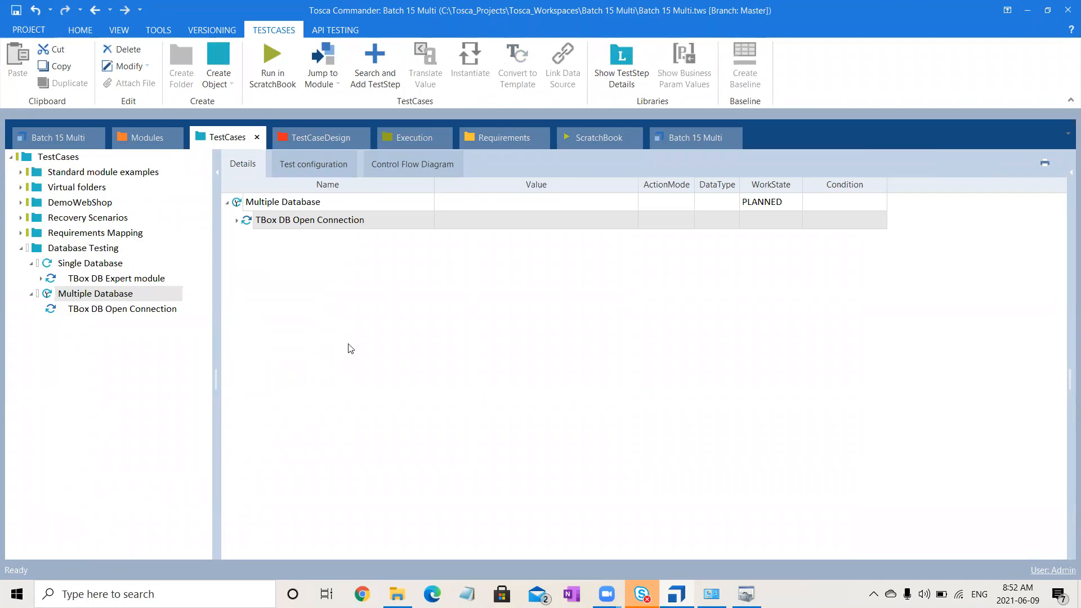
pyautogui.click(237, 222)
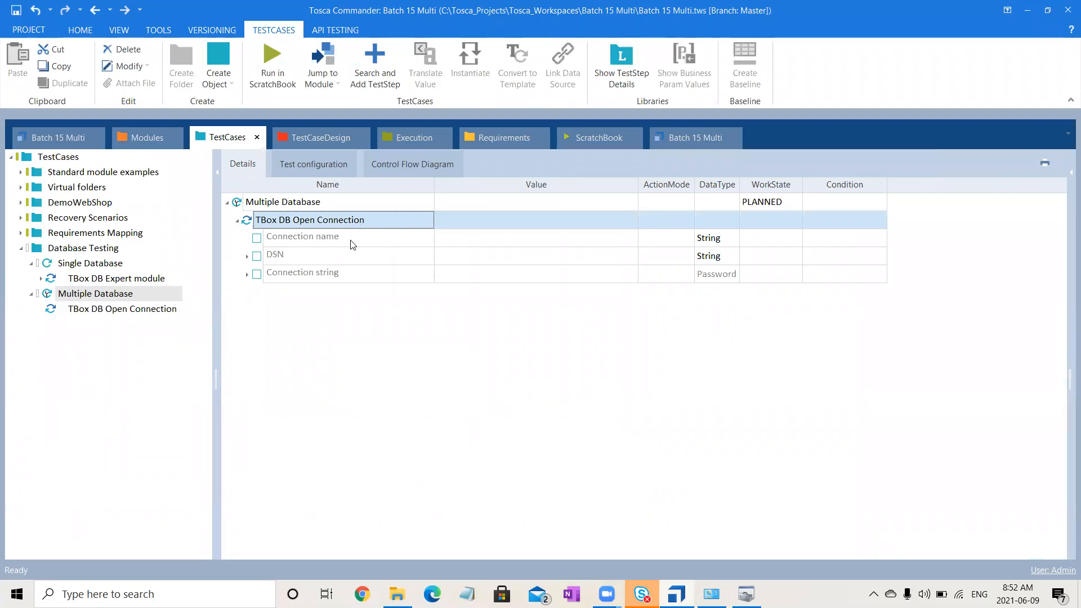
pyautogui.click(489, 262)
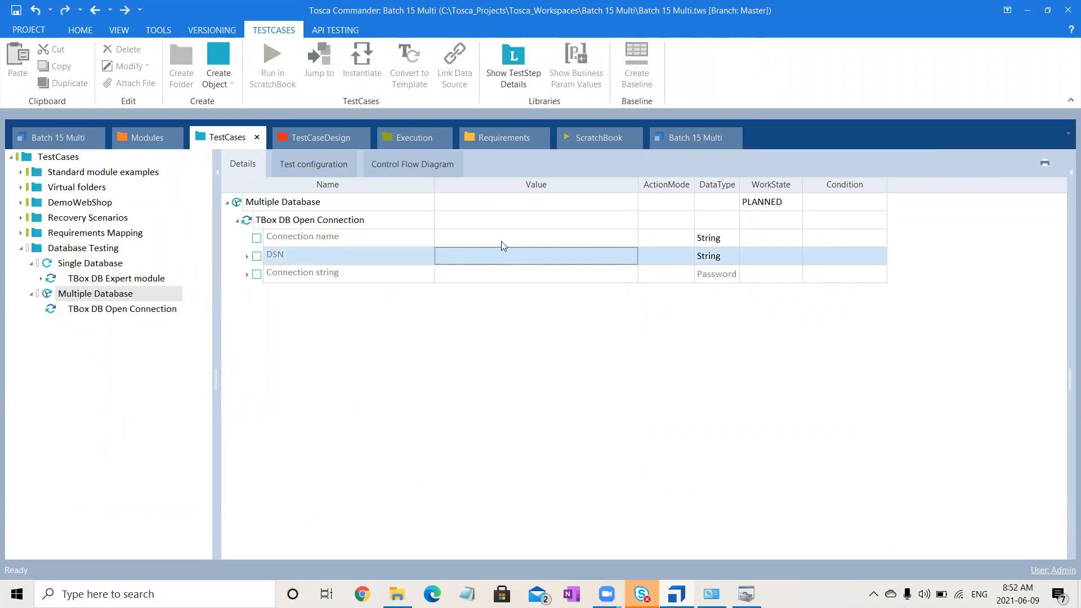
pyautogui.click(502, 239)
pyautogui.click(502, 240)
pyautogui.write('C')
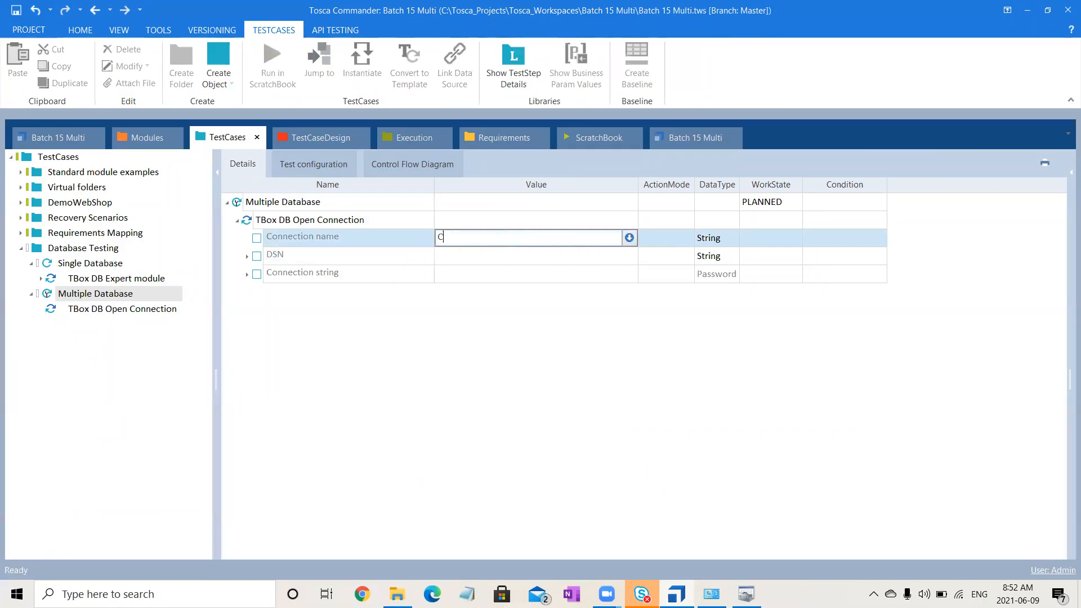
pyautogui.write('onnection1')
pyautogui.press('Return')
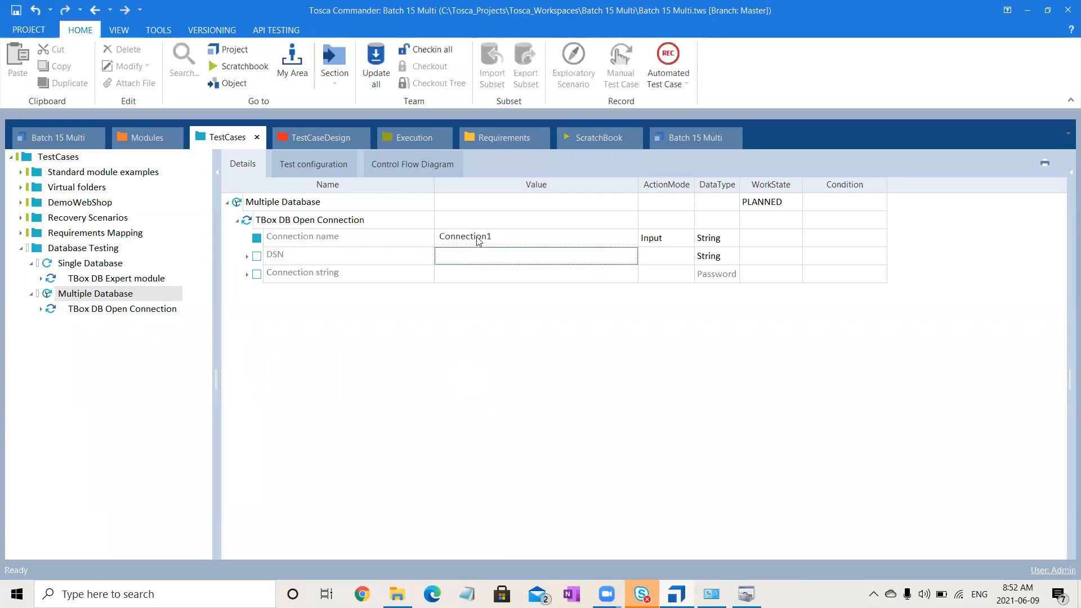
# - Set the DSN of the Connection1 open connection step to DatabaseTesting
pyautogui.click(470, 264)
pyautogui.click(470, 255)
pyautogui.click(470, 256)
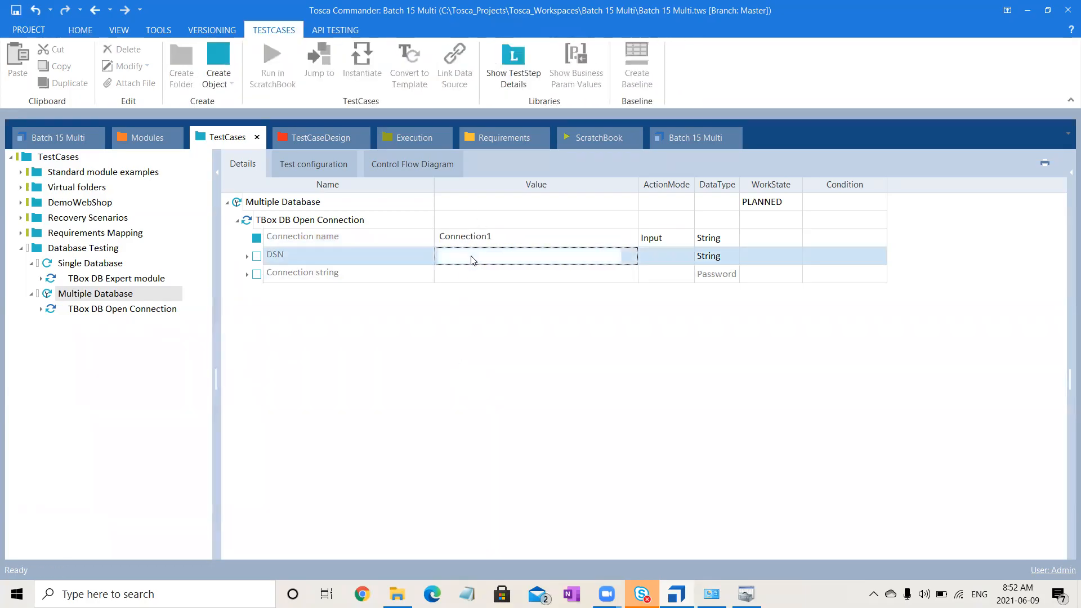
pyautogui.write('Datab')
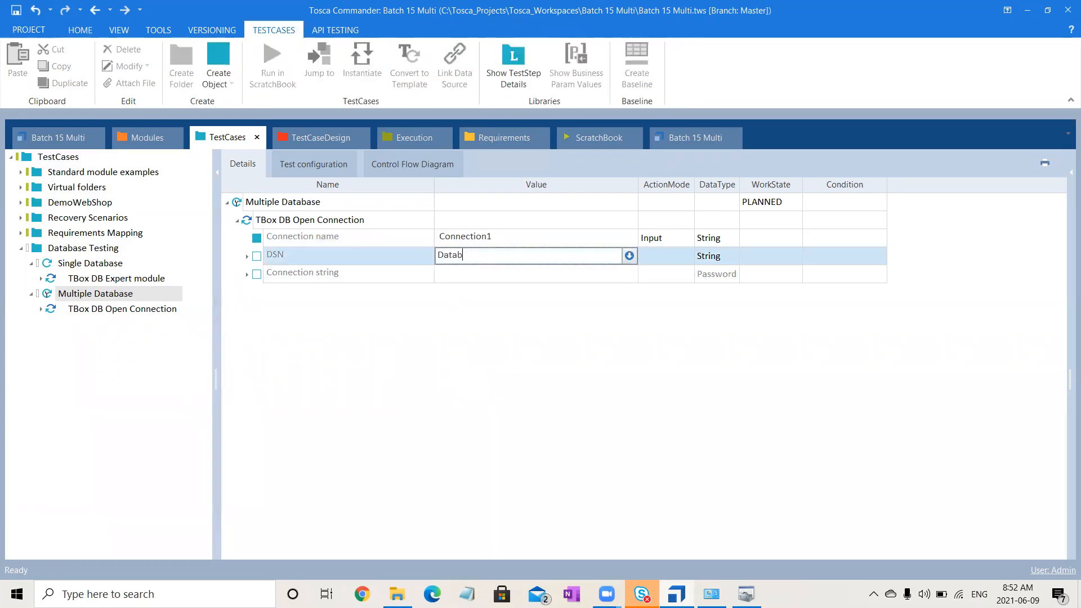
pyautogui.write('aseTesting')
pyautogui.press('Return')
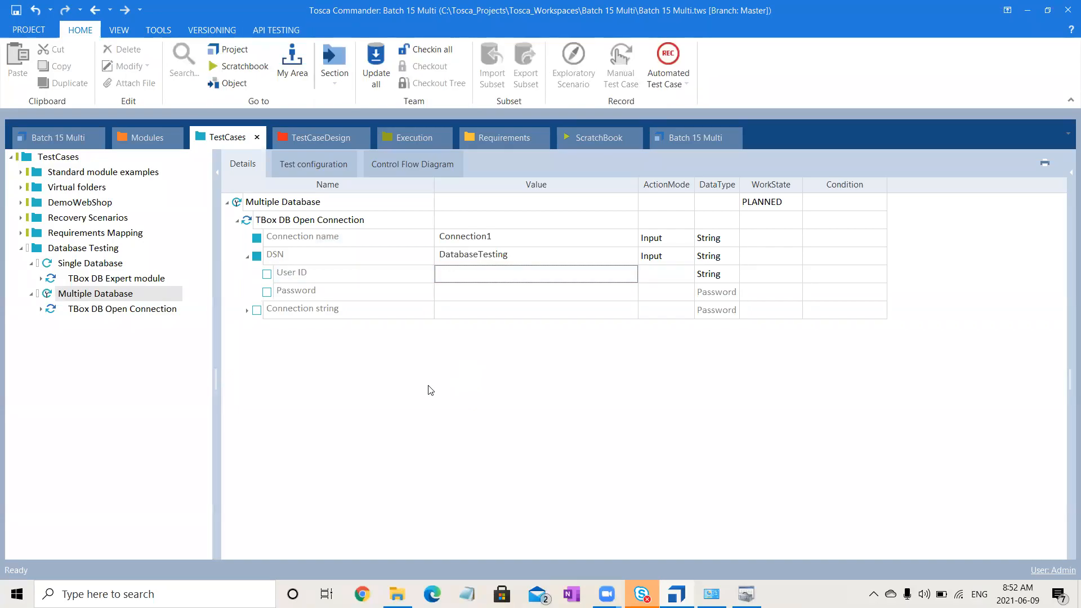
# - Add a second TBox DB Open Connection step to Multiple Database and set its connection name to Connection2
pyautogui.click(138, 135)
pyautogui.moveTo(124, 264); pyautogui.dragTo(137, 294)
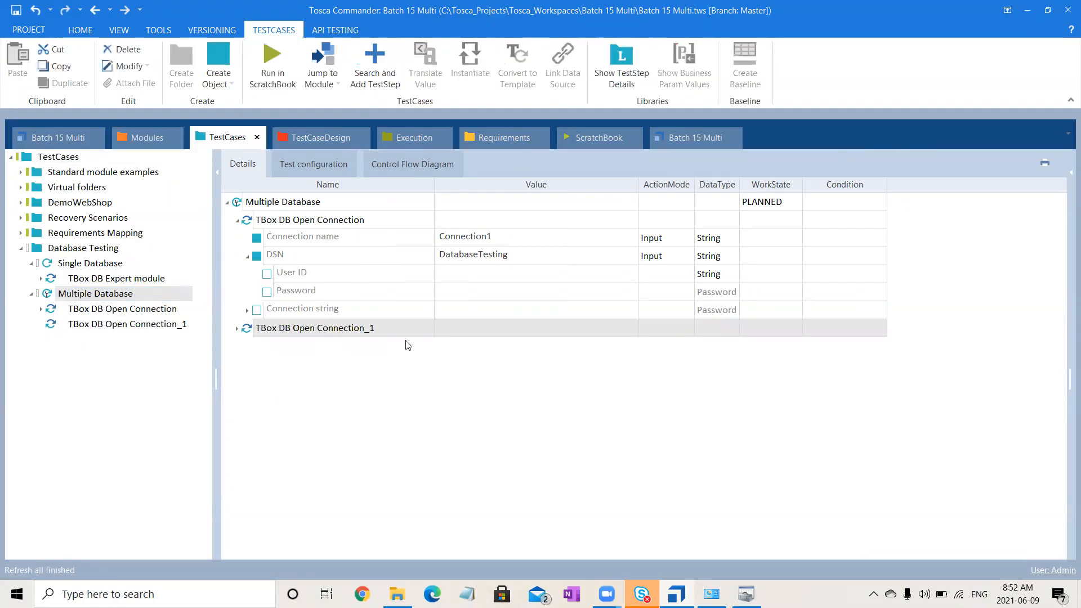
pyautogui.click(237, 328)
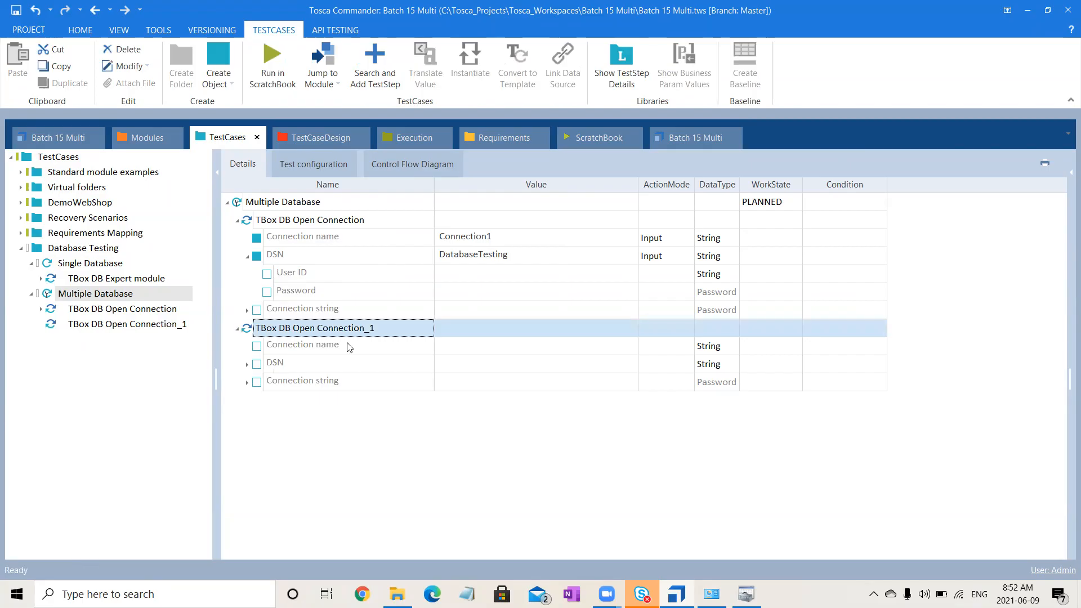
pyautogui.click(483, 343)
pyautogui.click(482, 343)
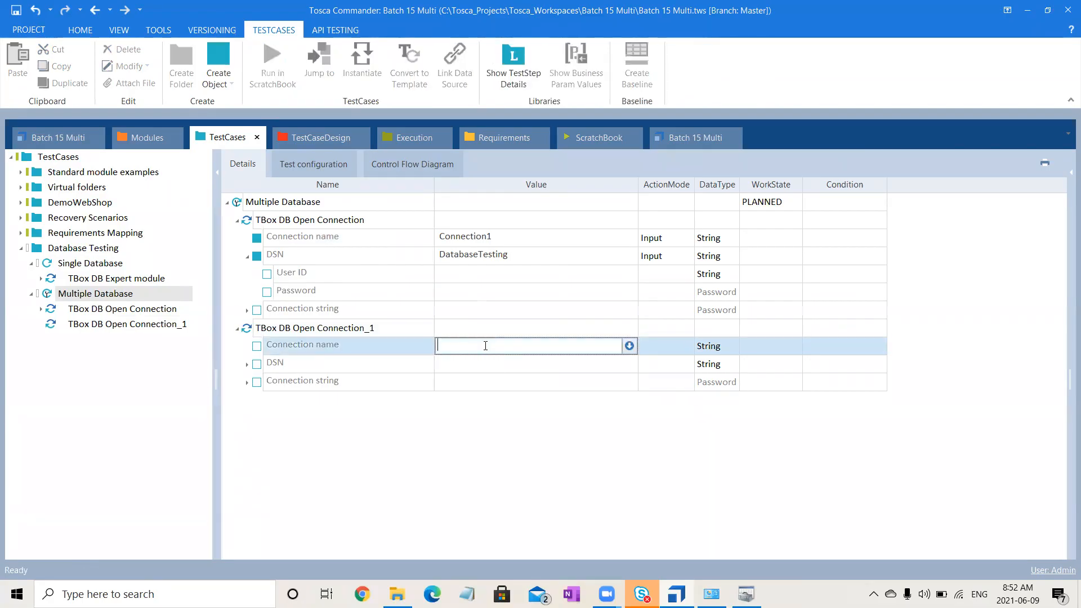
pyautogui.write('Connection2')
# - Set the DSN of the Connection2 open connection step to DBTesting
pyautogui.click(534, 363)
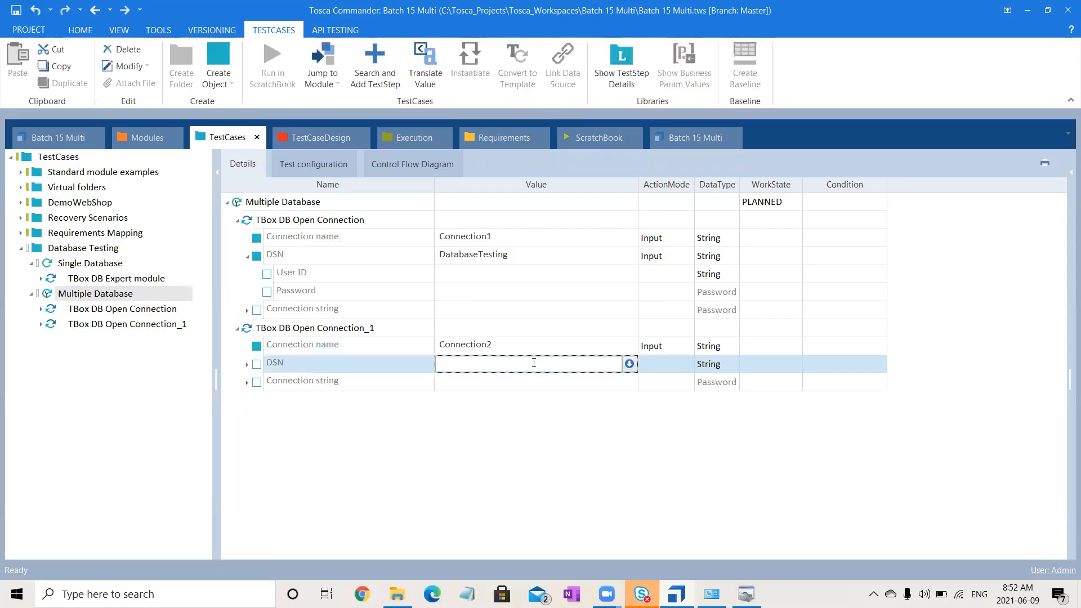
pyautogui.write('DBTesting')
pyautogui.press('Return')
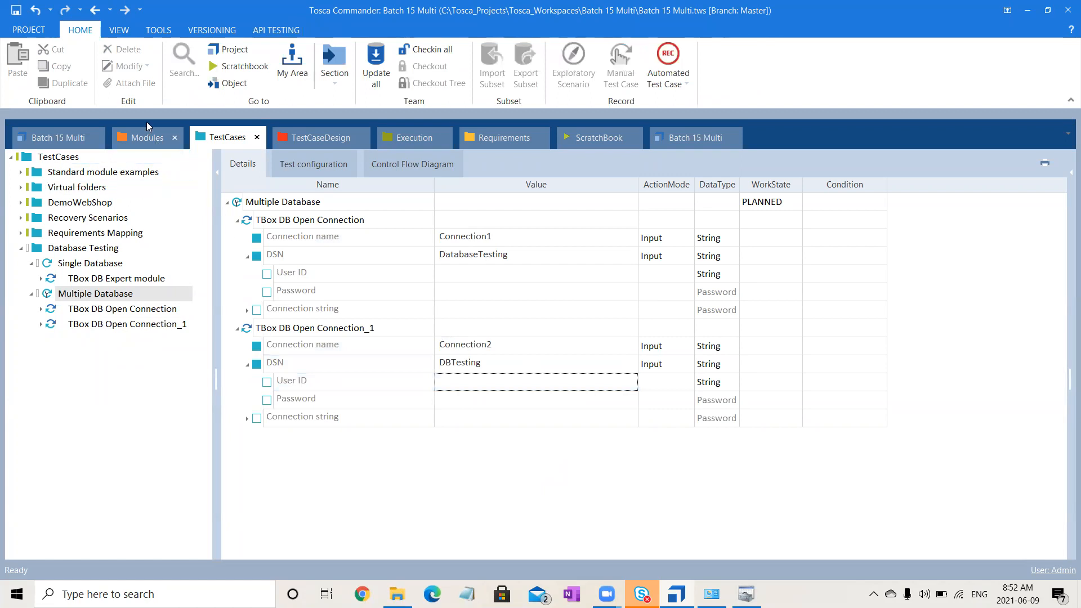
# - Add a TBox DB Current Connection step to Multiple Database and set its connection name to Connection1
pyautogui.click(147, 137)
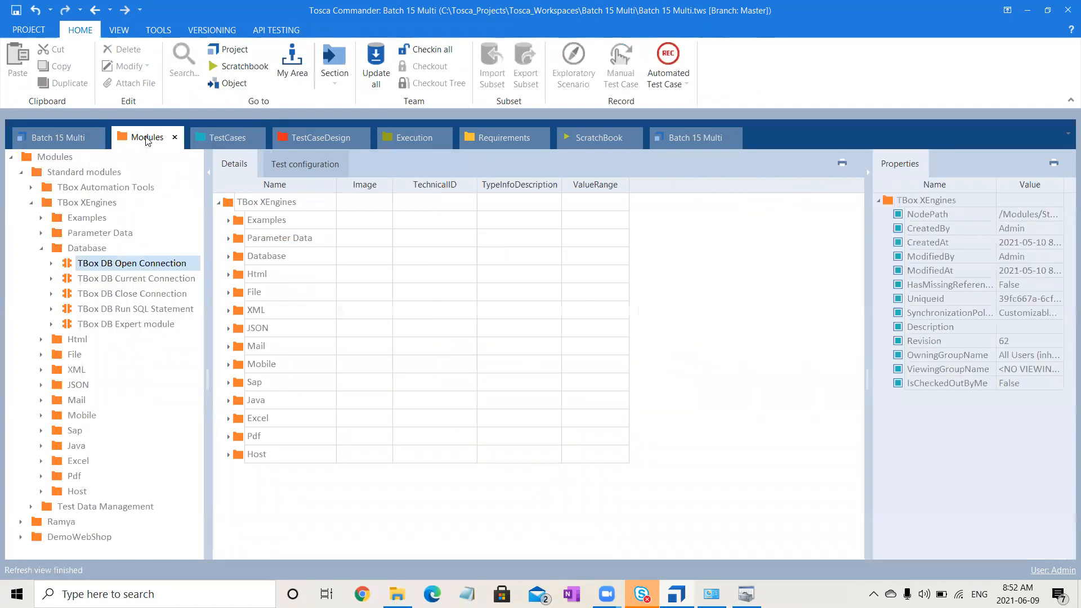
pyautogui.click(138, 282)
pyautogui.moveTo(138, 283); pyautogui.dragTo(152, 302)
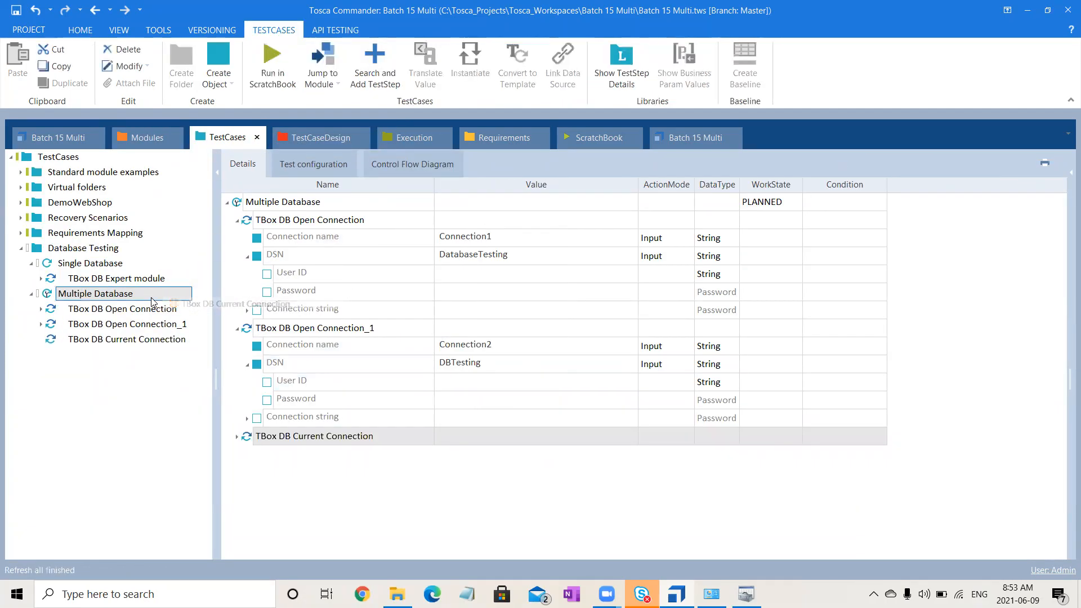
pyautogui.click(154, 343)
pyautogui.click(509, 220)
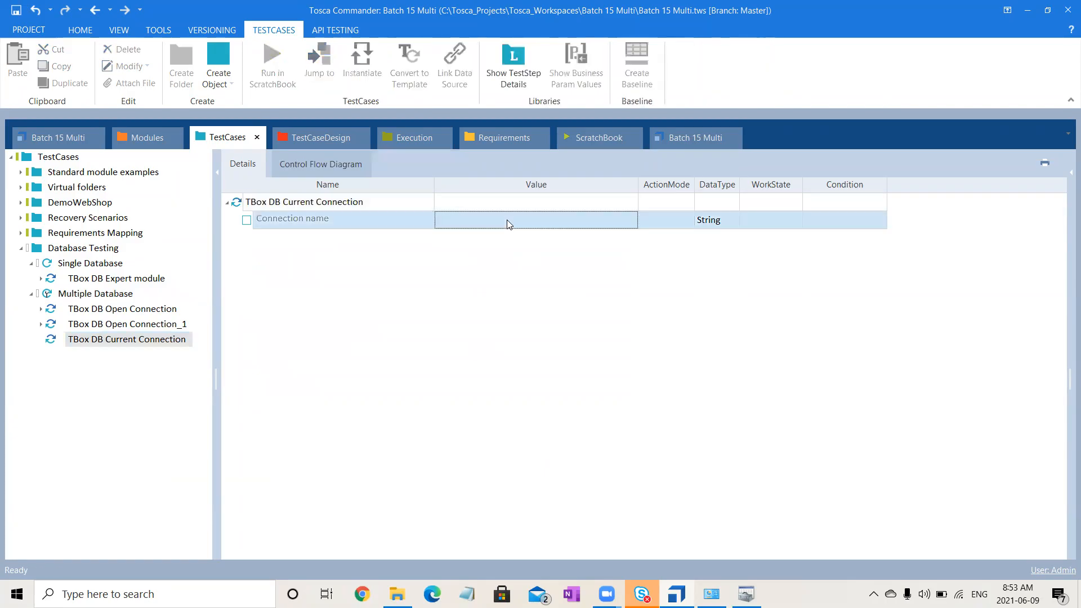
pyautogui.write('Con')
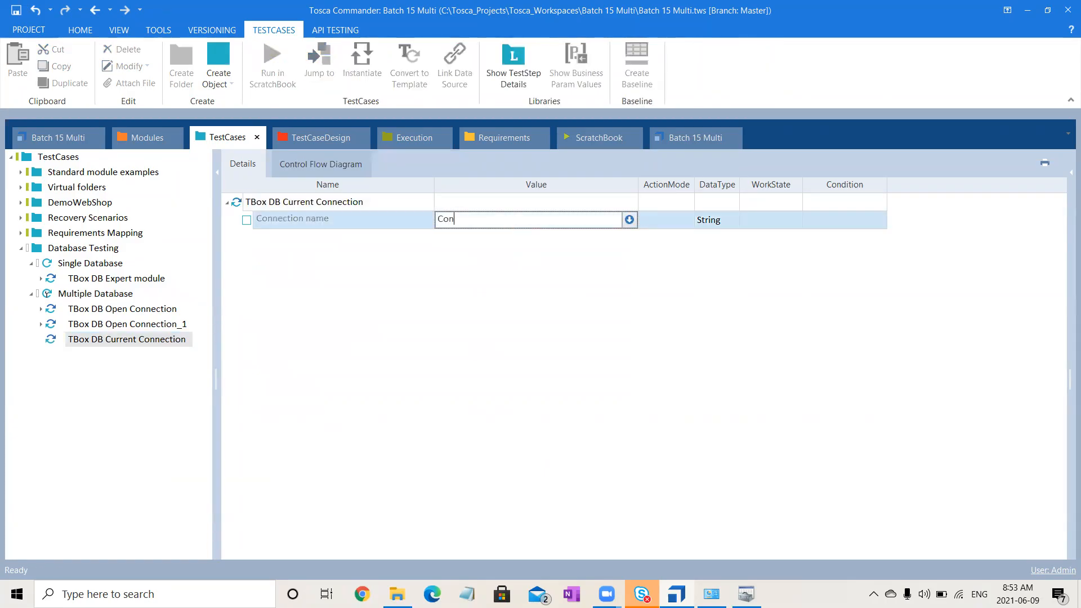
pyautogui.write('nection1')
pyautogui.press('Return')
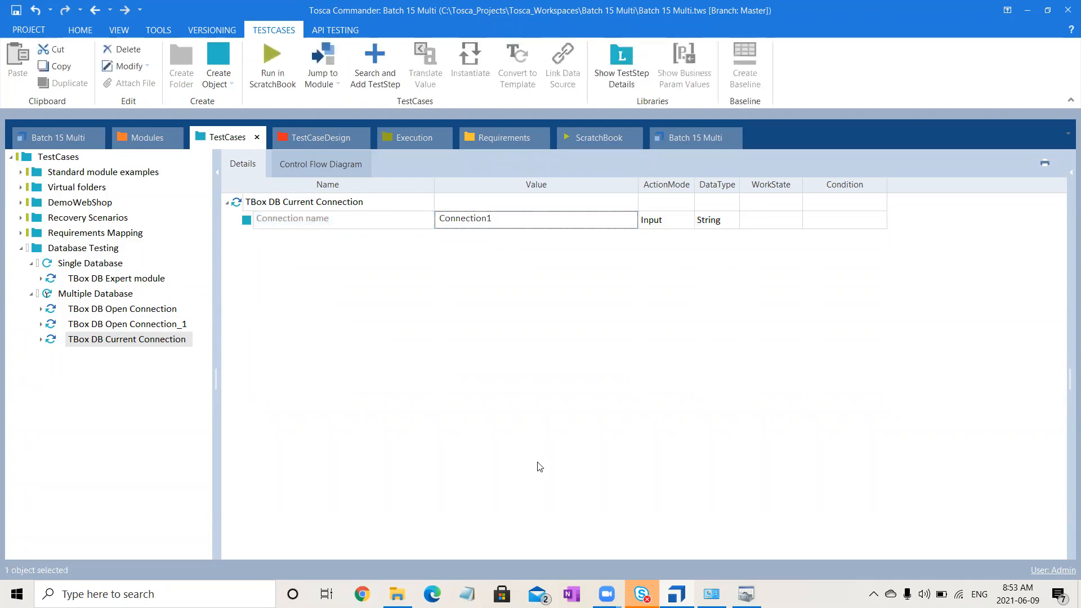
# - Add a TBox DB Run SQL Statement step to Multiple Database and expand its Result Table
pyautogui.click(143, 137)
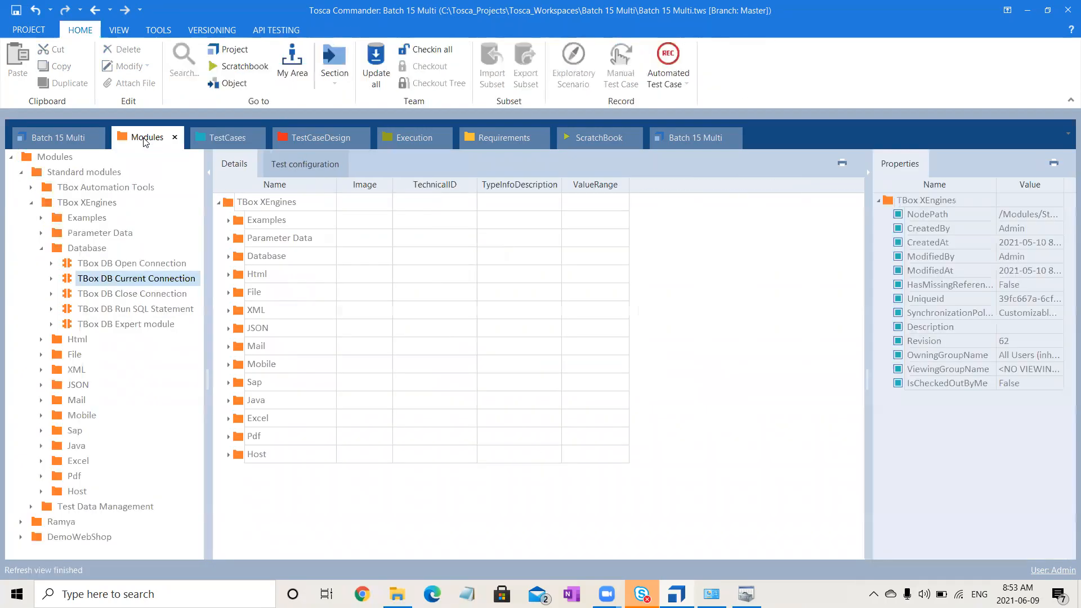
pyautogui.click(153, 297)
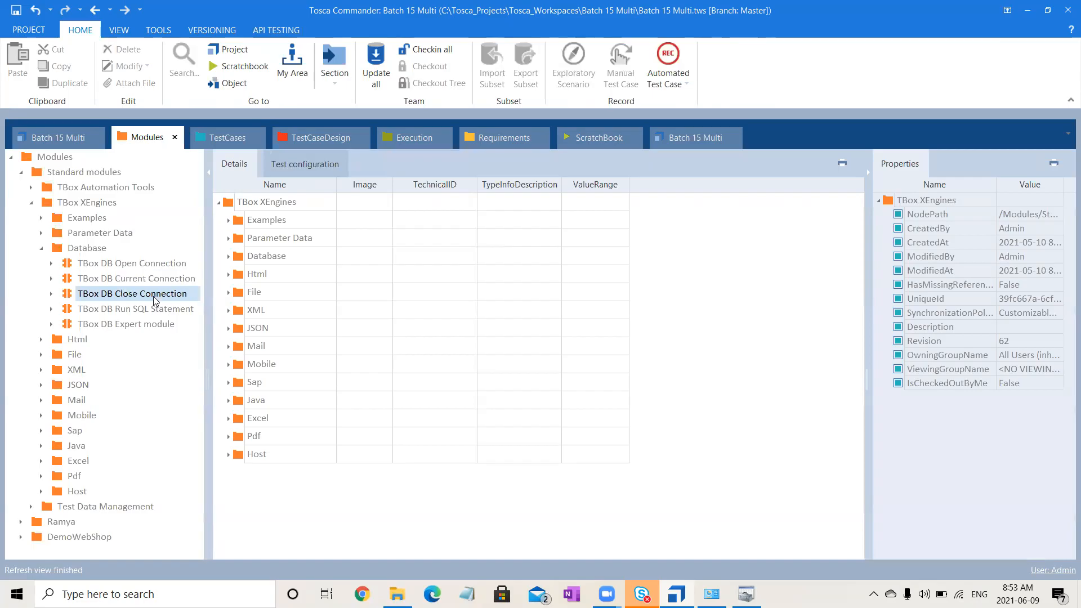
pyautogui.click(144, 312)
pyautogui.moveTo(144, 315)
pyautogui.mouseDown()
pyautogui.moveTo(238, 297)
pyautogui.moveTo(225, 140)
pyautogui.moveTo(125, 280)
pyautogui.moveTo(131, 299)
pyautogui.mouseUp()
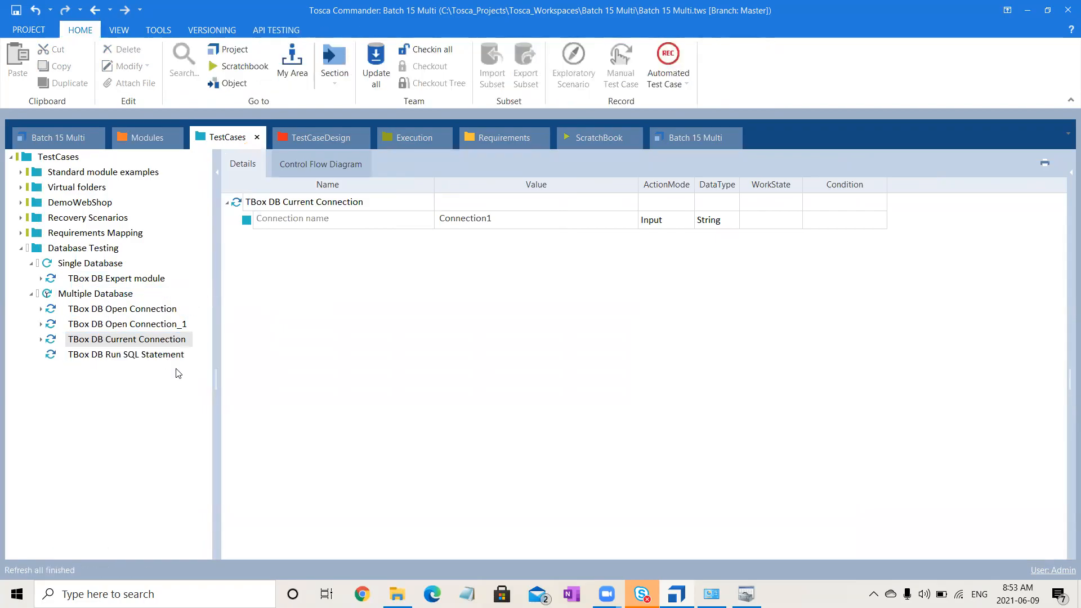
pyautogui.click(188, 355)
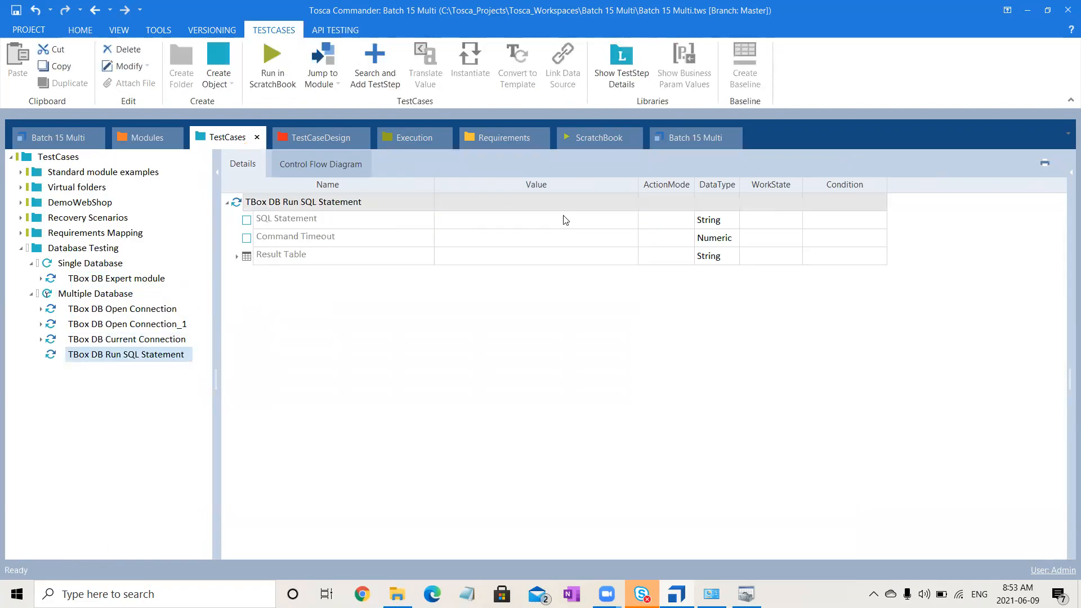
pyautogui.click(498, 220)
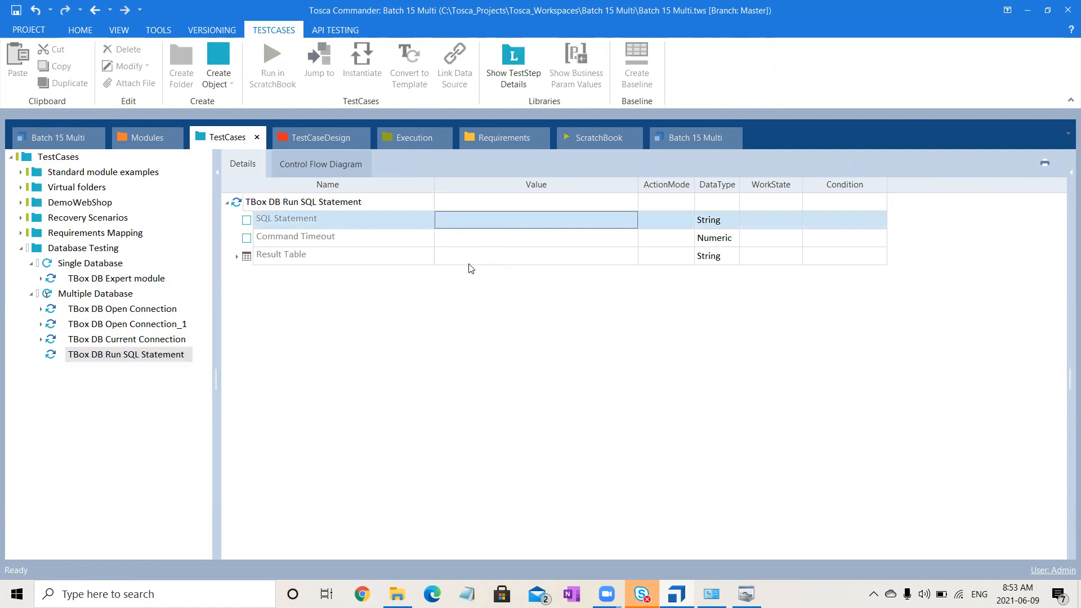
pyautogui.click(238, 258)
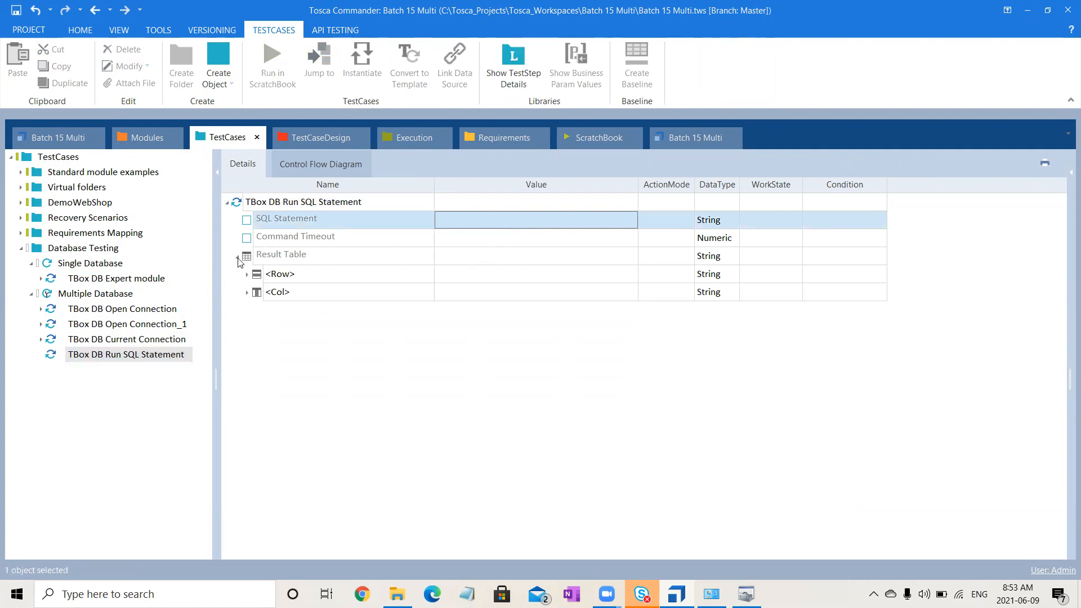
# - Add a TBox DB Close Connection step to Multiple Database and open its details
pyautogui.click(145, 138)
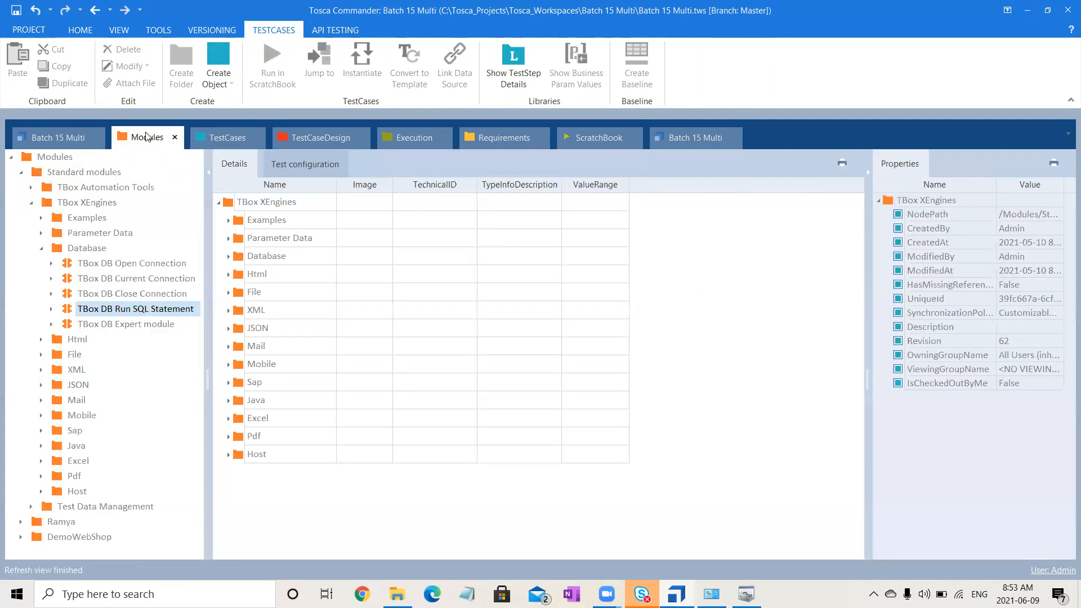
pyautogui.moveTo(128, 299)
pyautogui.mouseDown()
pyautogui.moveTo(243, 163)
pyautogui.moveTo(241, 137)
pyautogui.moveTo(131, 329)
pyautogui.moveTo(112, 292)
pyautogui.moveTo(133, 293)
pyautogui.mouseUp()
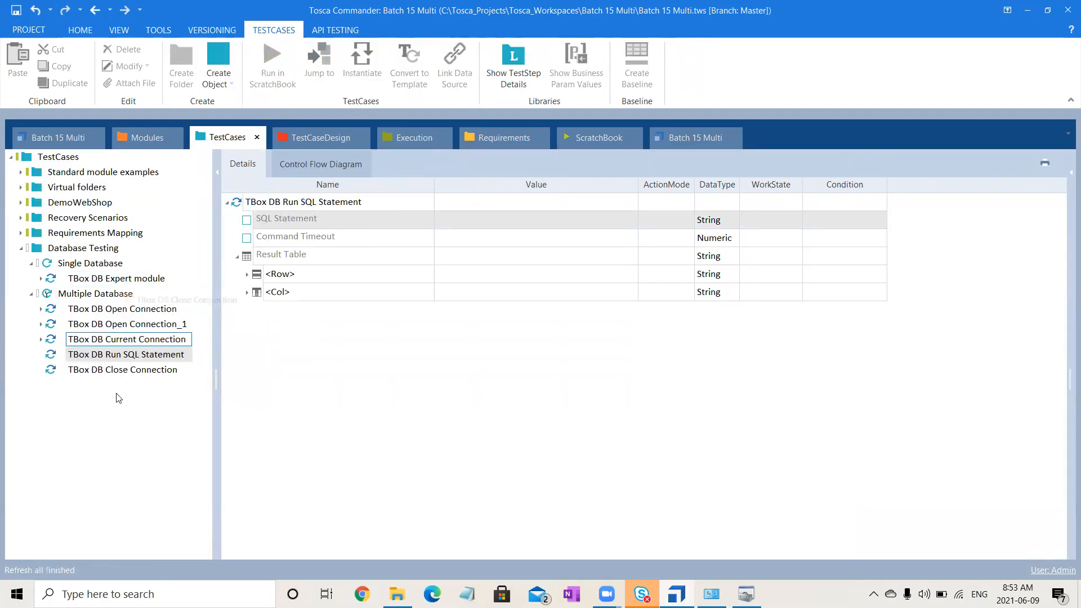
pyautogui.click(160, 371)
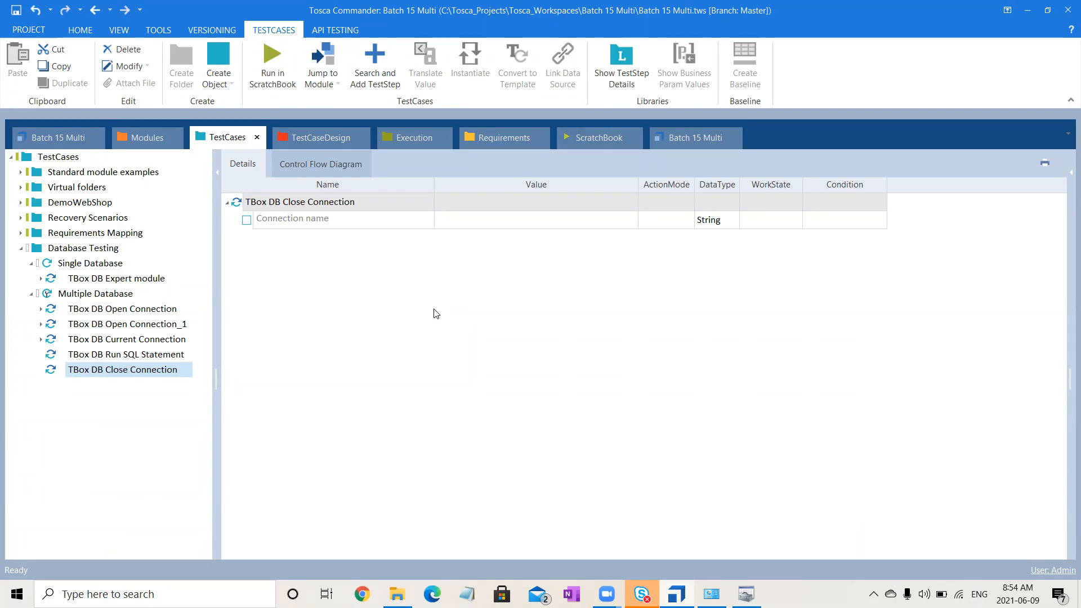
# - Review the connection settings of Single Database's TBox DB Expert module step, including the Connection string description, its Driver entry and the DSN
pyautogui.click(130, 279)
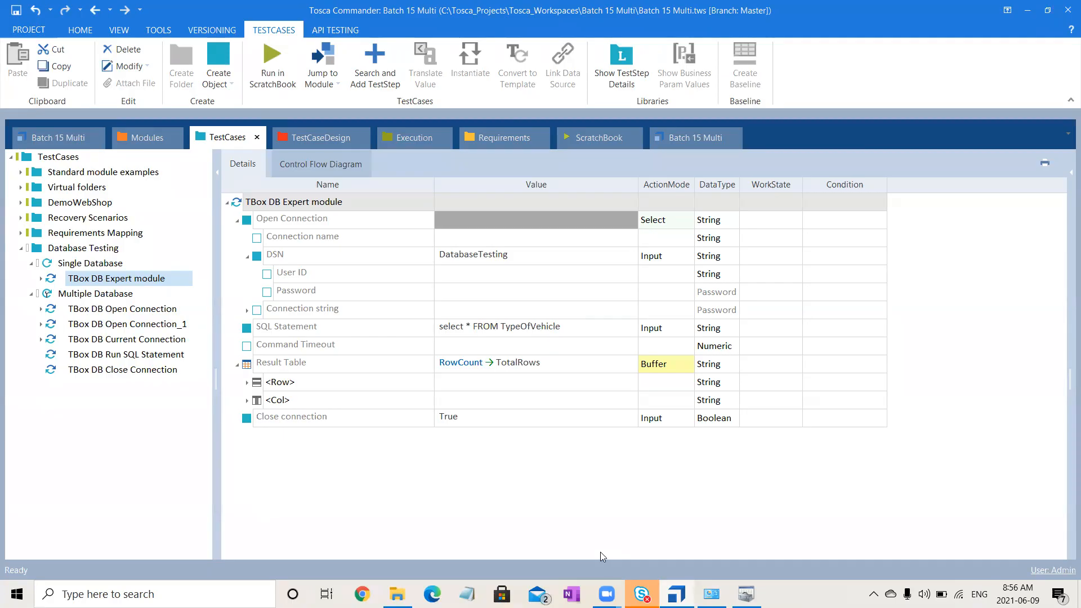
pyautogui.hotkey('alt', 'Tab')
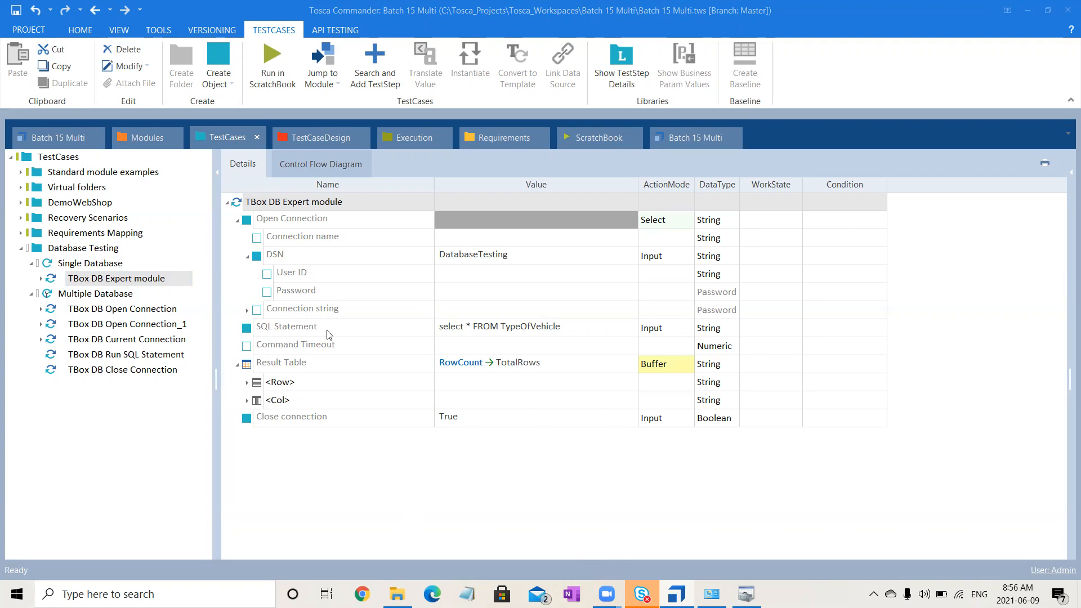
pyautogui.click(338, 310)
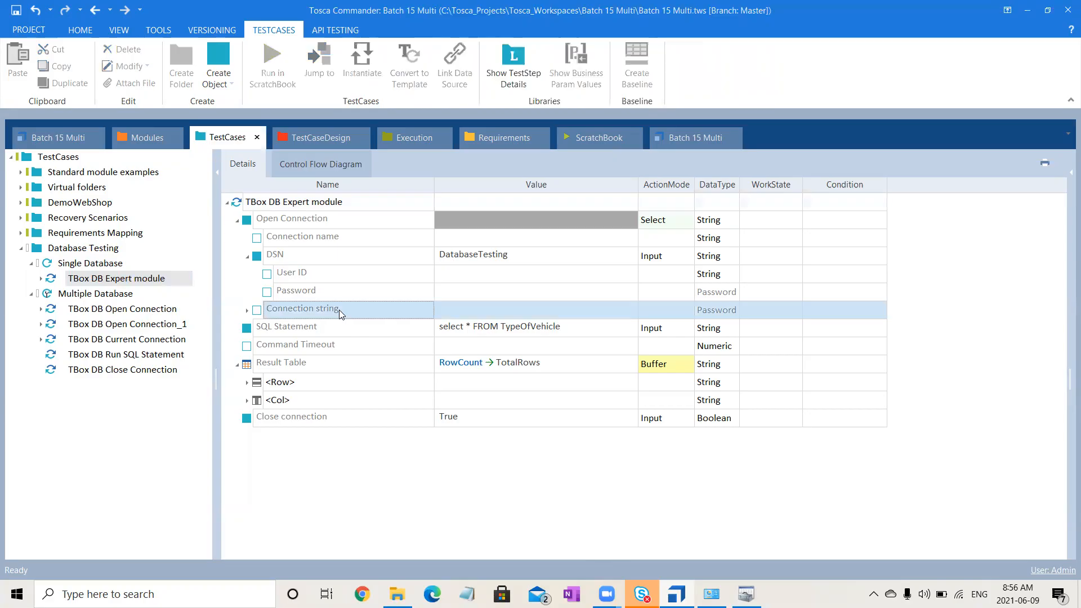
pyautogui.moveTo(339, 310)
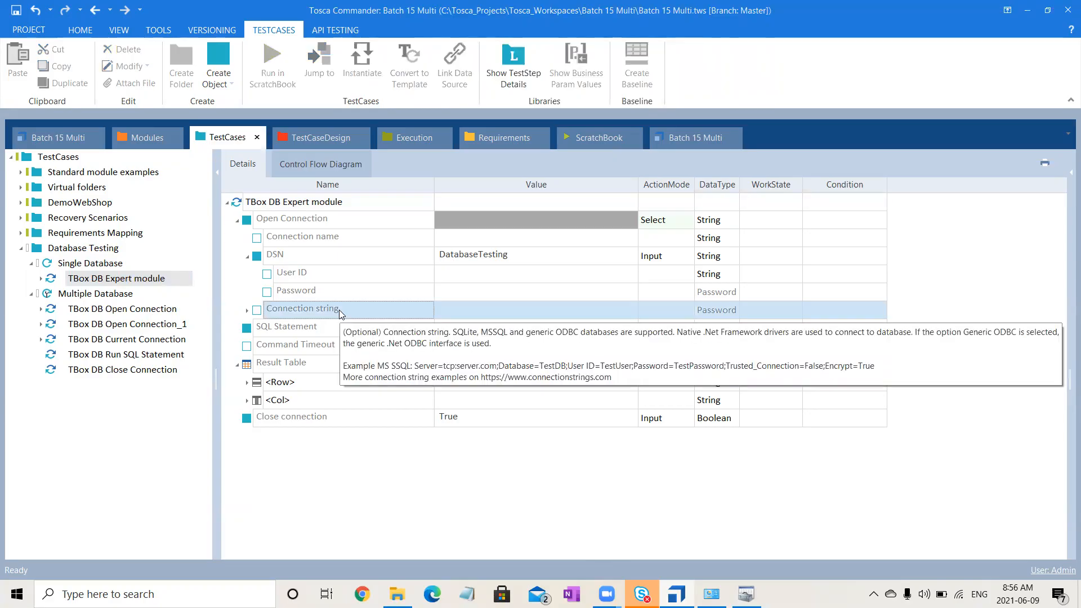
pyautogui.click(614, 152)
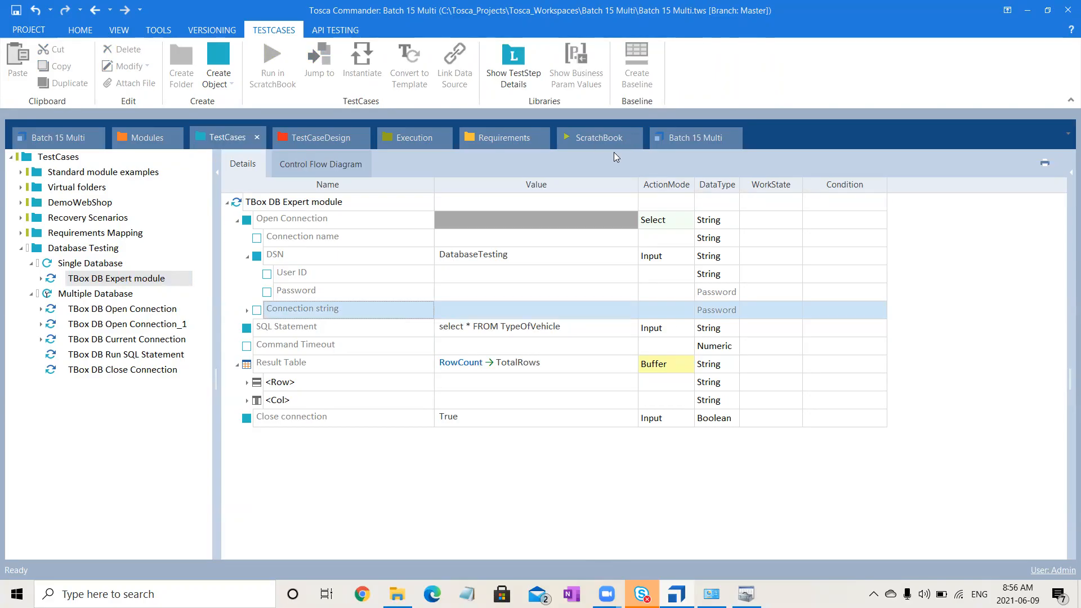
pyautogui.click(247, 311)
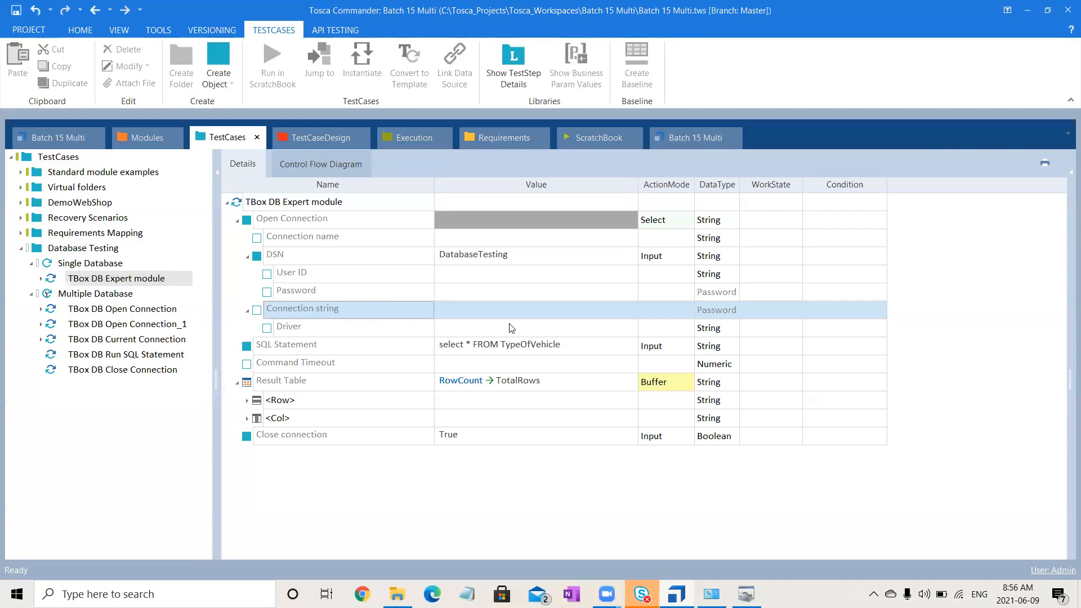
pyautogui.click(429, 251)
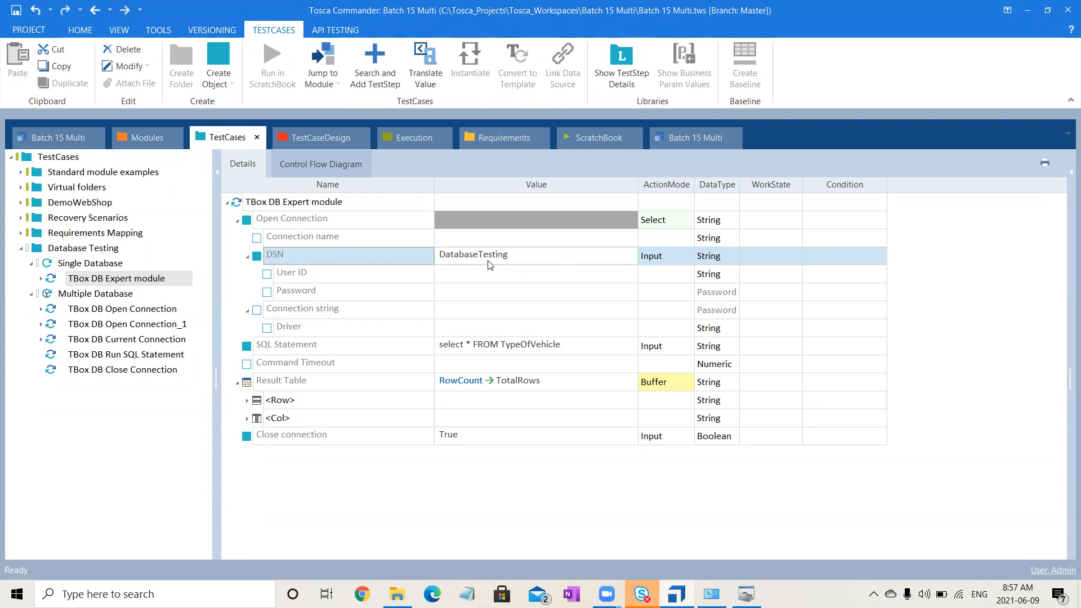
# - Check the Expert module's DatabaseTesting DSN against the System DSN list in ODBC Data Source Administrator, and close the administrator
pyautogui.moveTo(746, 594)
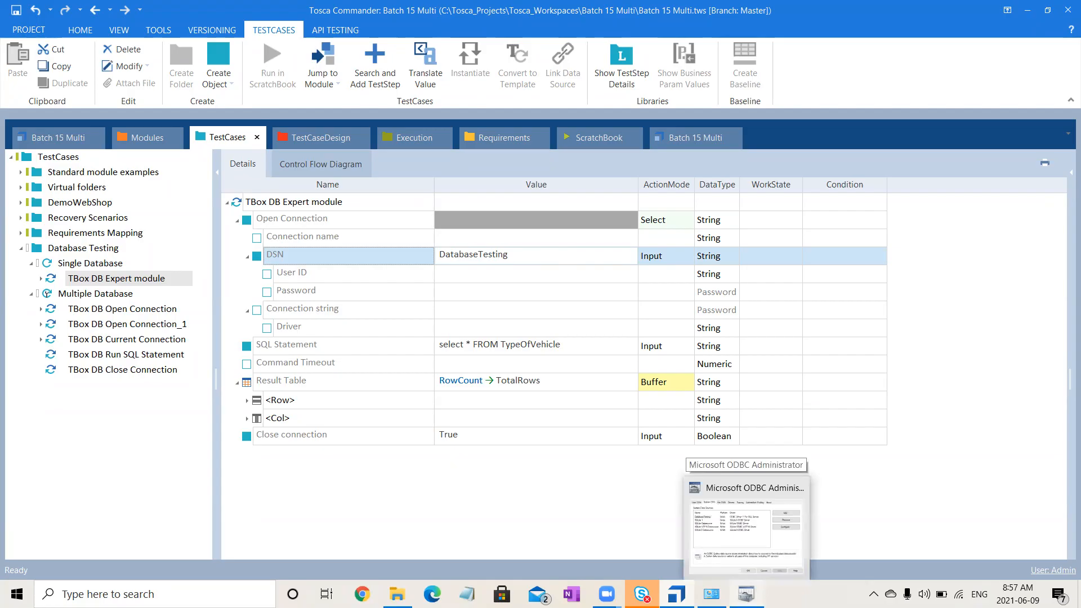
pyautogui.click(535, 257)
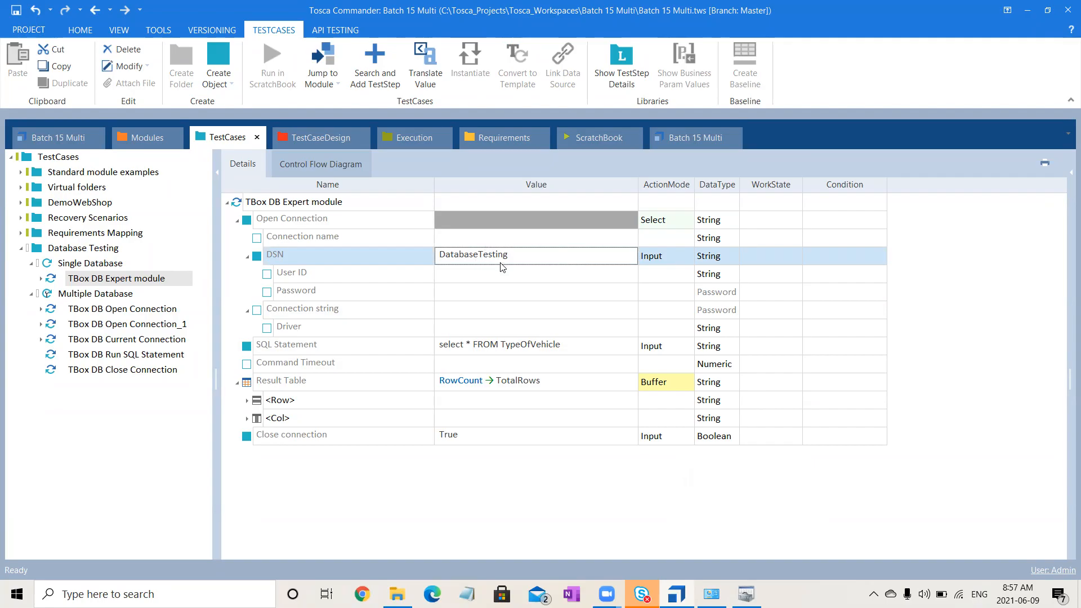
pyautogui.click(747, 594)
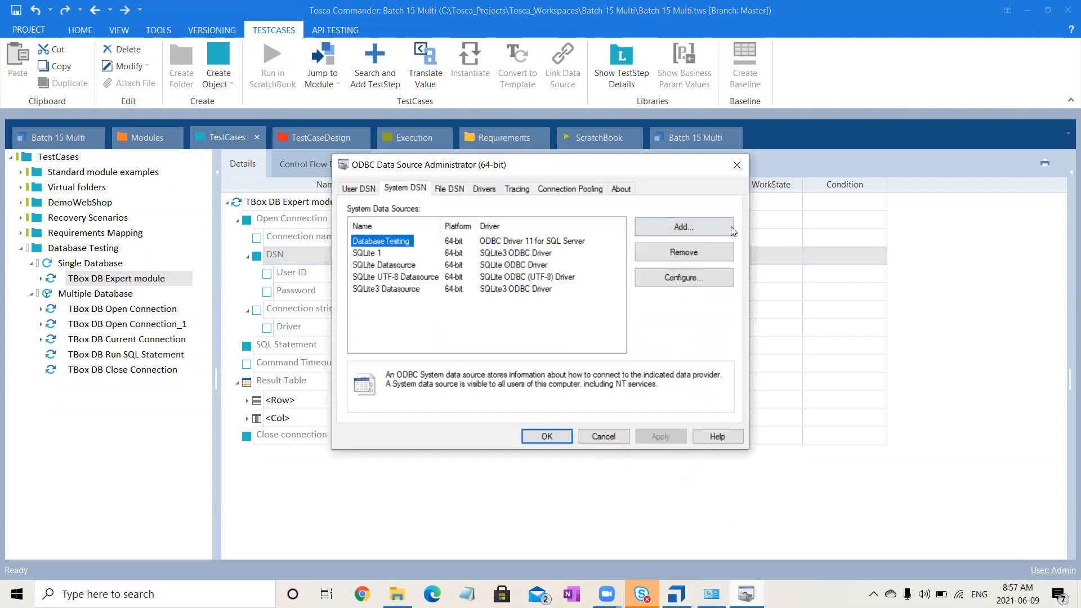
pyautogui.click(853, 514)
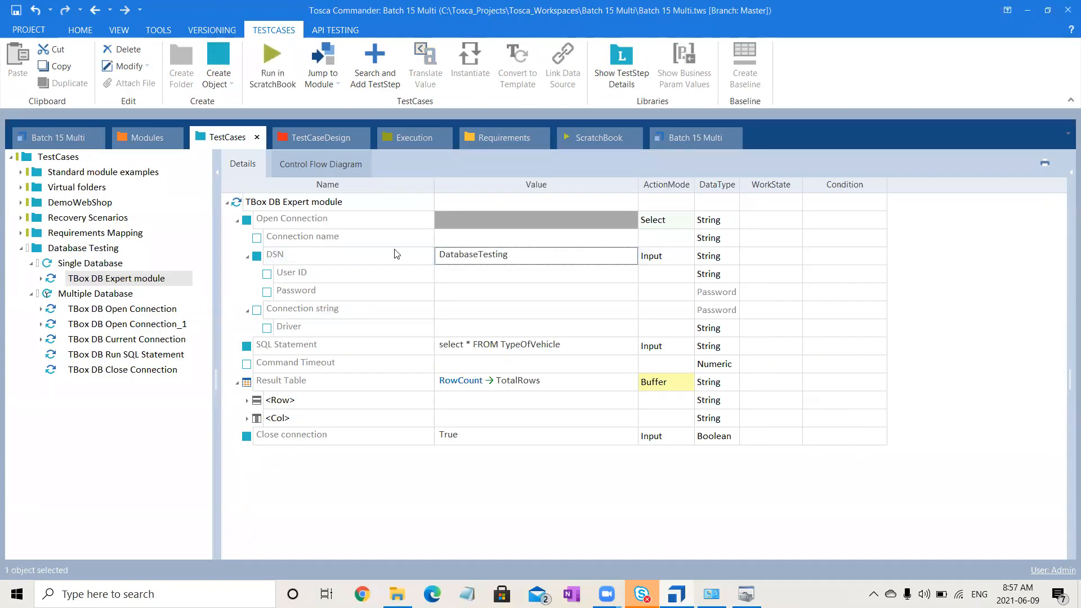
pyautogui.click(358, 207)
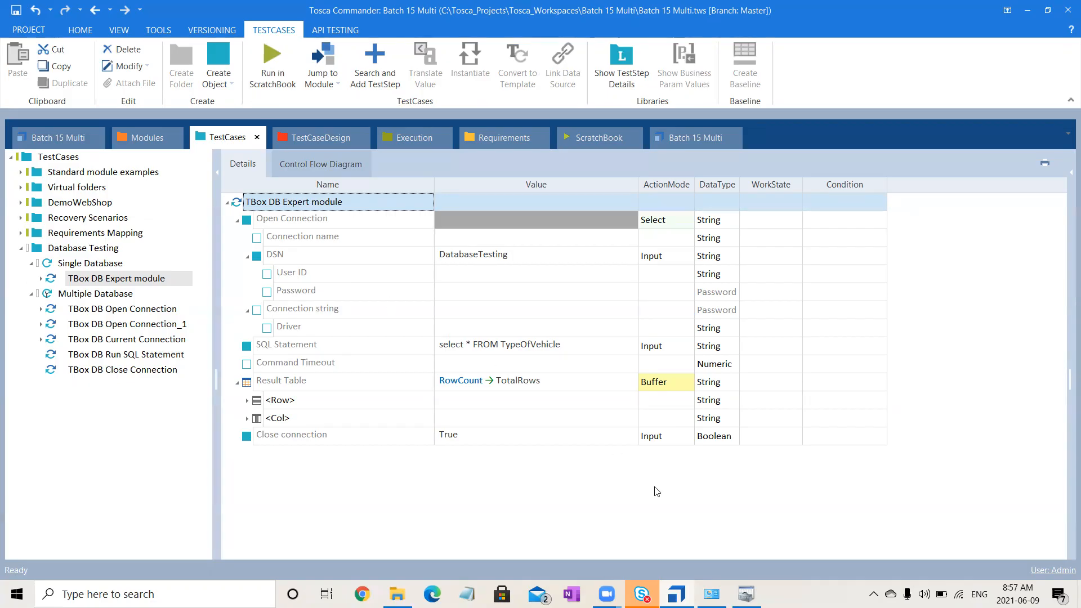
pyautogui.click(746, 594)
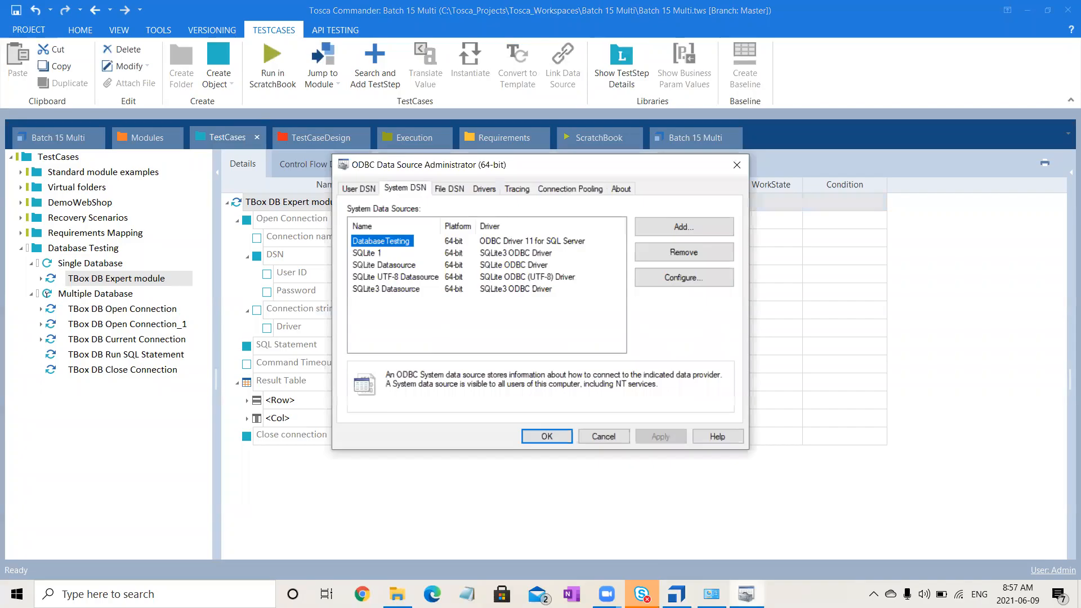
pyautogui.click(615, 437)
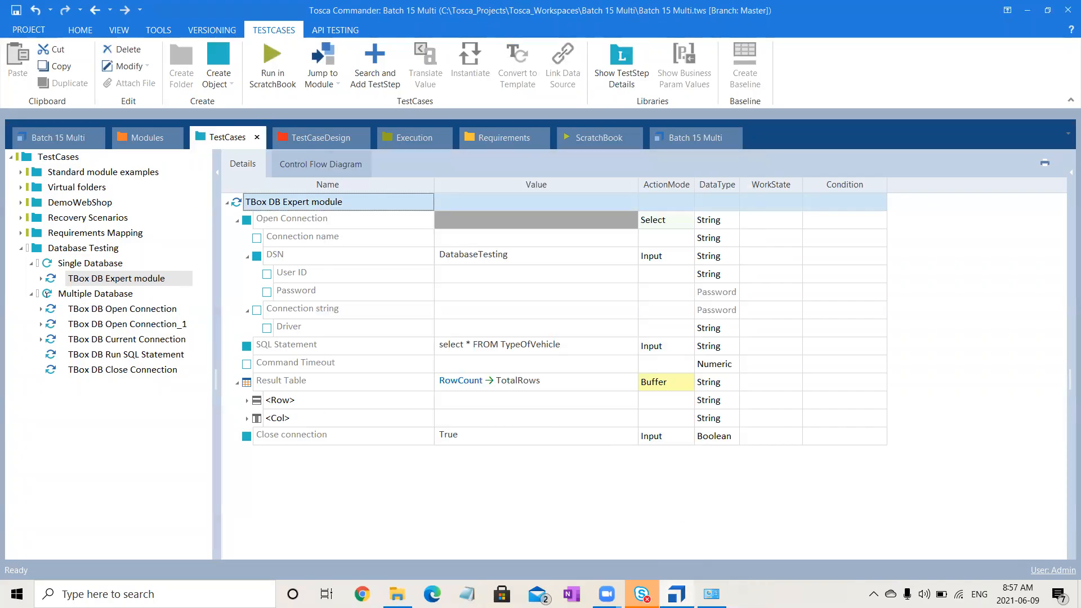
# - Launch SQL Server 2014 Management Studio, connect to the Database Engine with Windows Authentication and expand the Databases folder
pyautogui.click(107, 594)
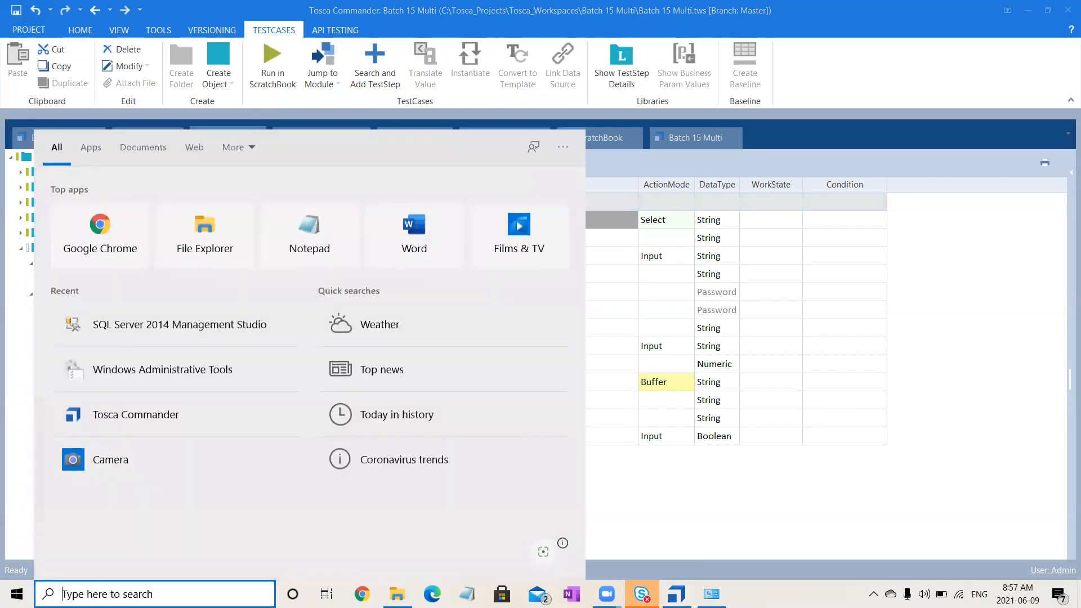
pyautogui.click(182, 339)
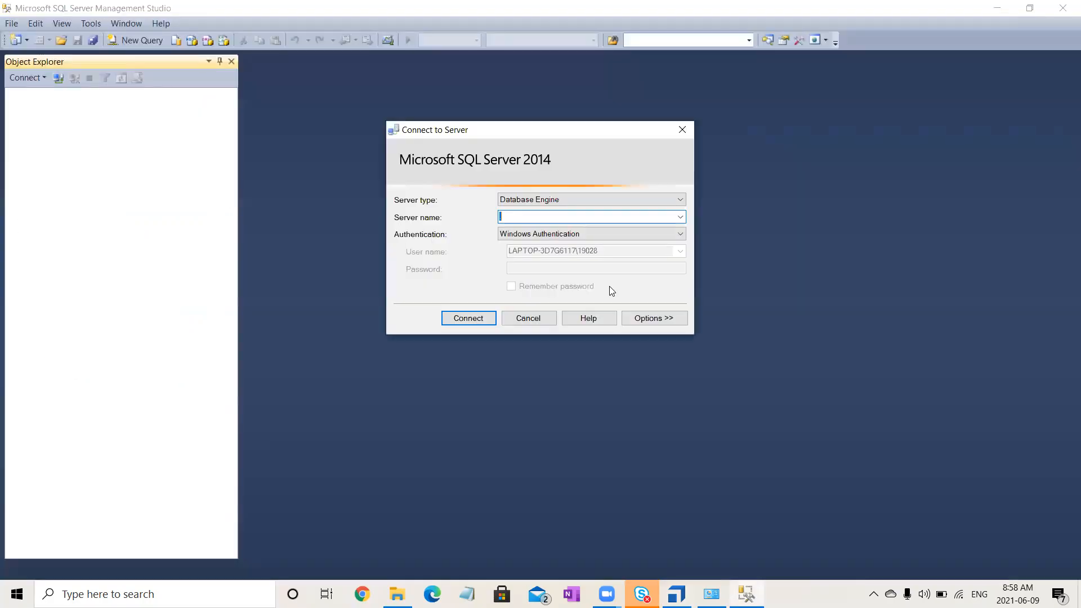
pyautogui.click(465, 316)
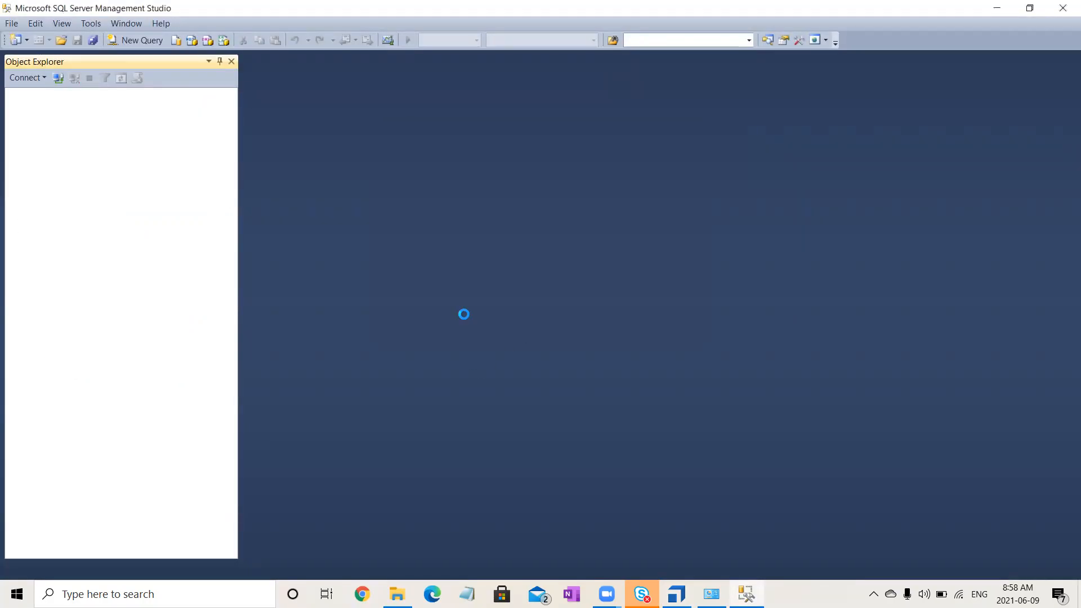
pyautogui.click(22, 107)
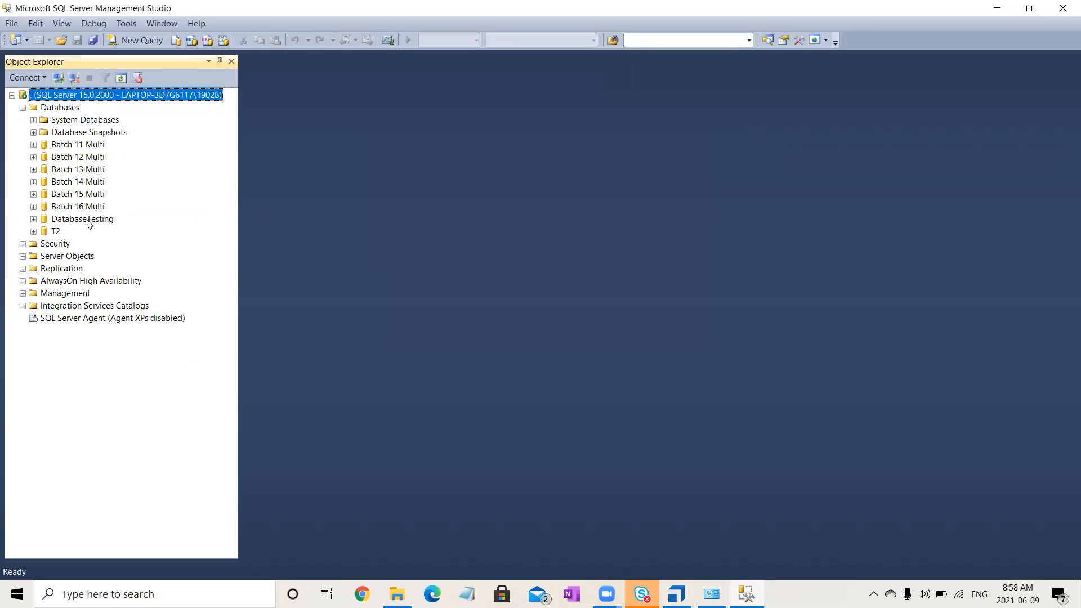
# - Open the properties of the DatabaseTesting database
pyautogui.click(84, 220)
pyautogui.rightClick(88, 224)
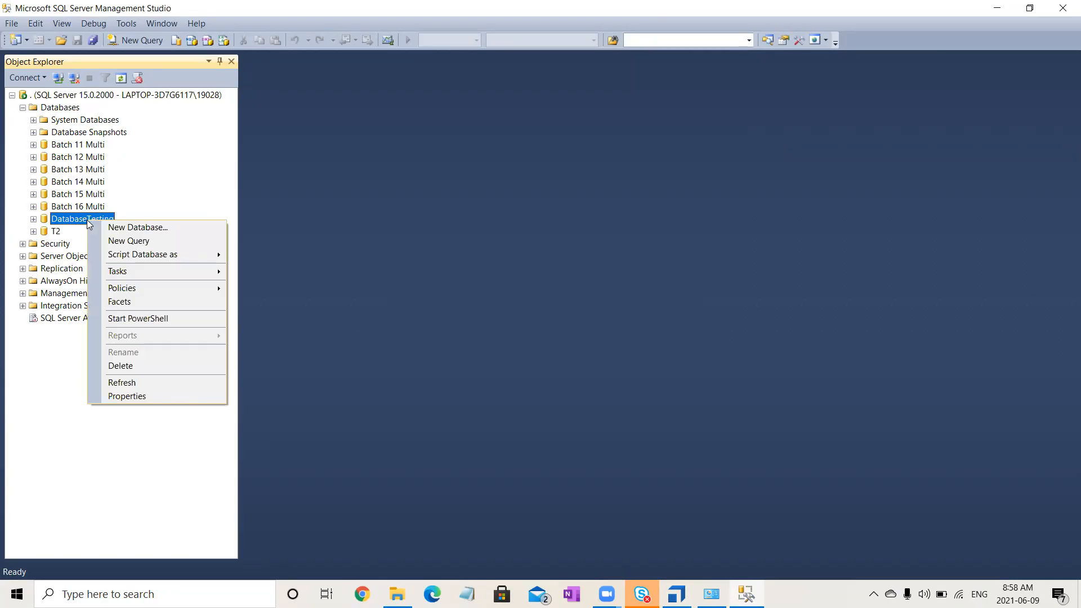
pyautogui.moveTo(177, 258)
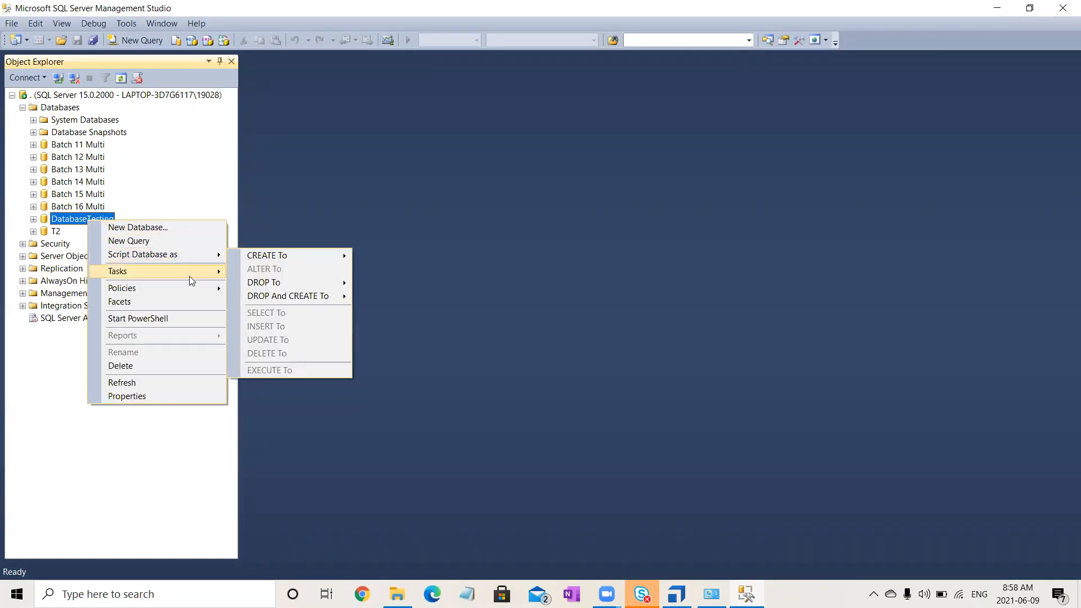
pyautogui.moveTo(192, 278)
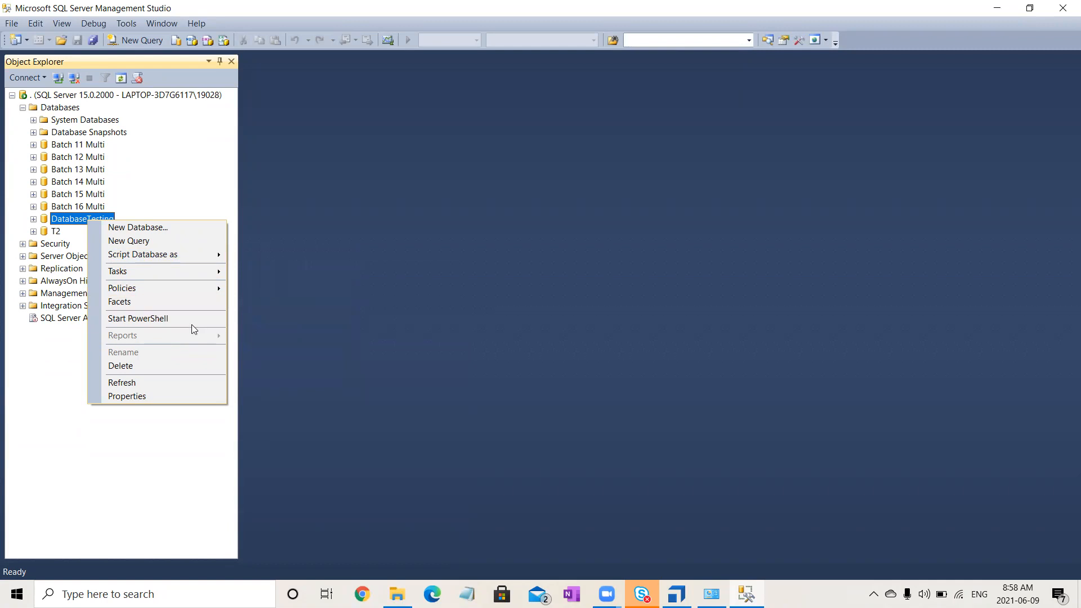
pyautogui.click(166, 397)
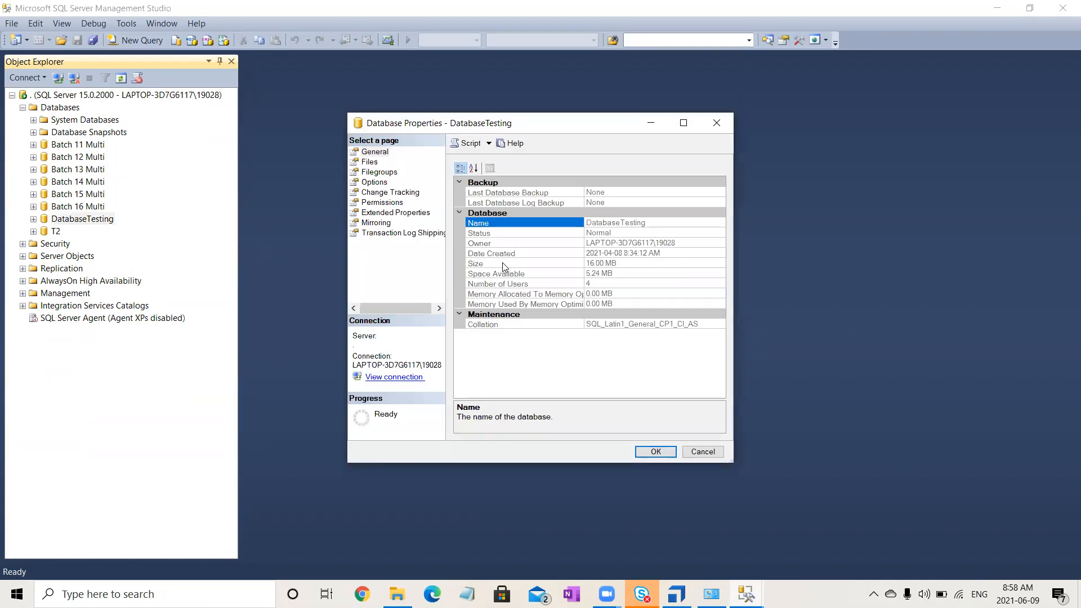
# - Review the DatabaseTesting property pages from Files and Filegroups through Options, Permissions and Mirroring to Transaction Log Shipping
pyautogui.click(372, 161)
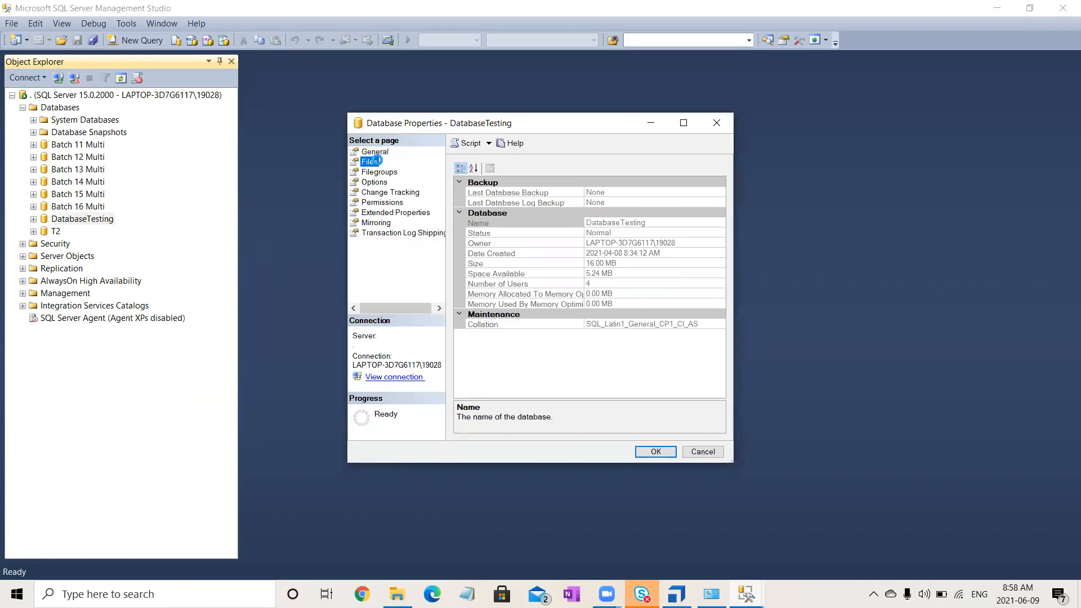
pyautogui.click(381, 173)
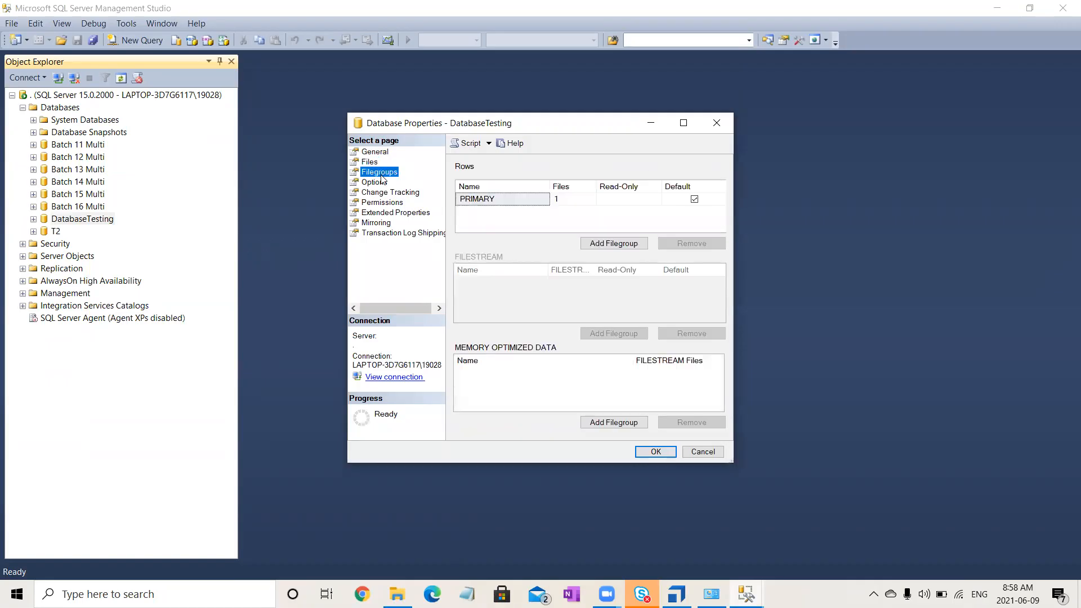
pyautogui.click(381, 182)
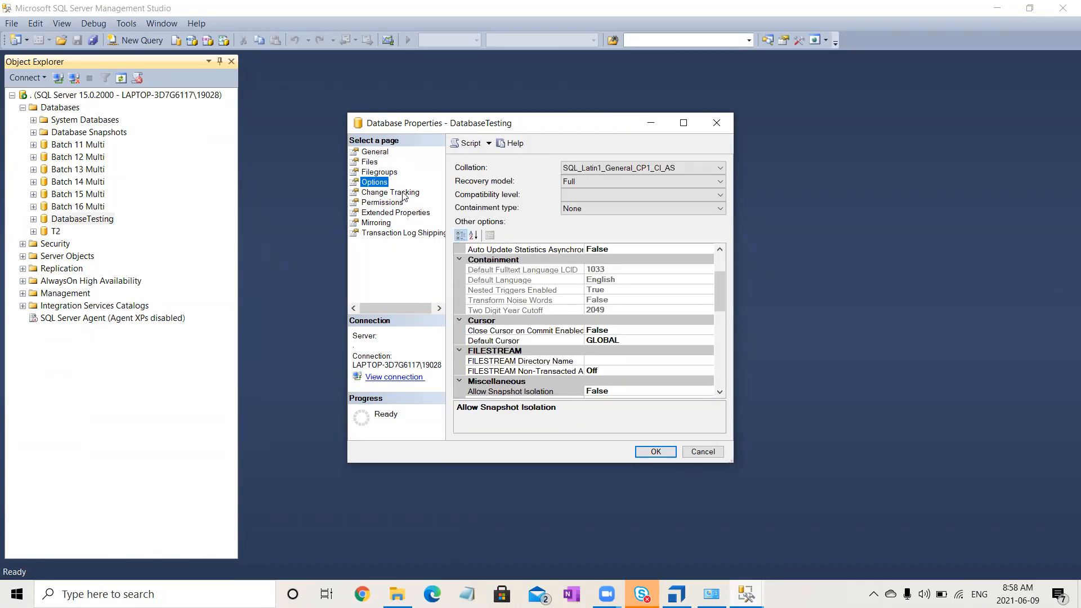
pyautogui.click(403, 193)
pyautogui.click(393, 202)
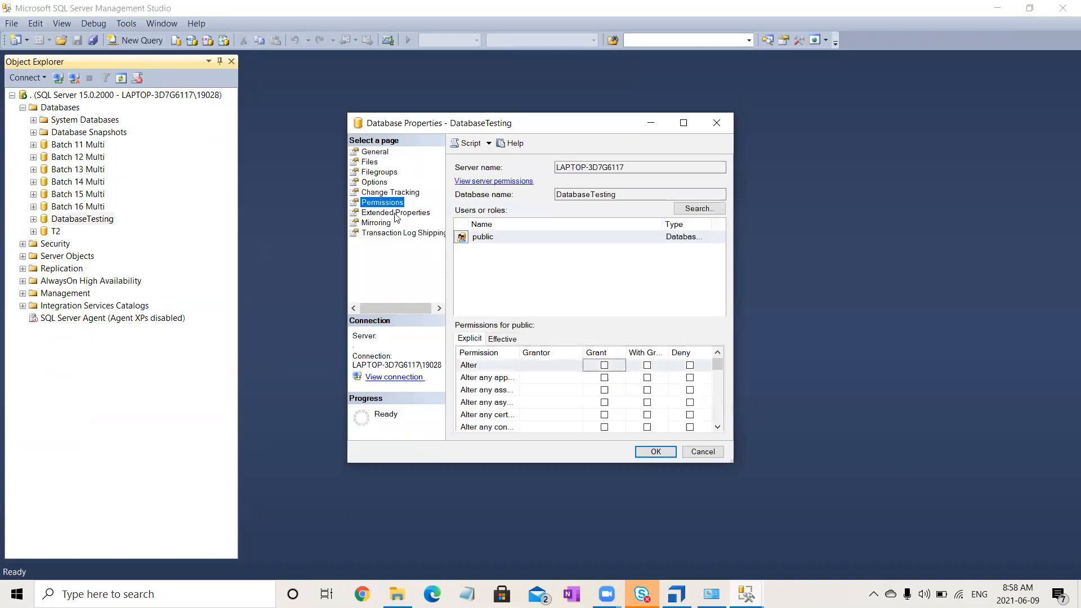
pyautogui.click(396, 214)
pyautogui.click(386, 224)
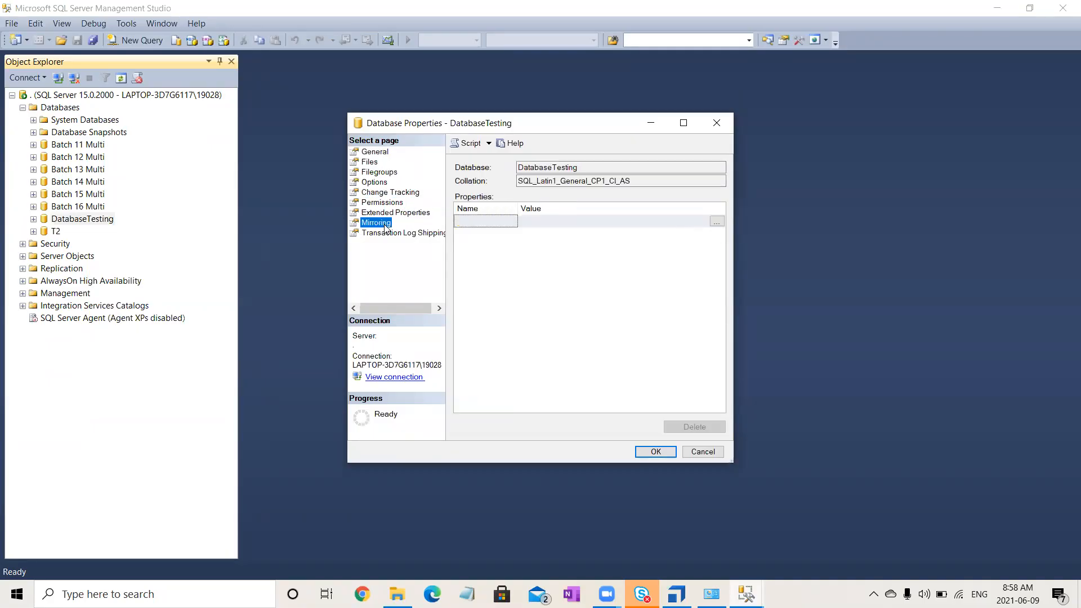
pyautogui.click(400, 232)
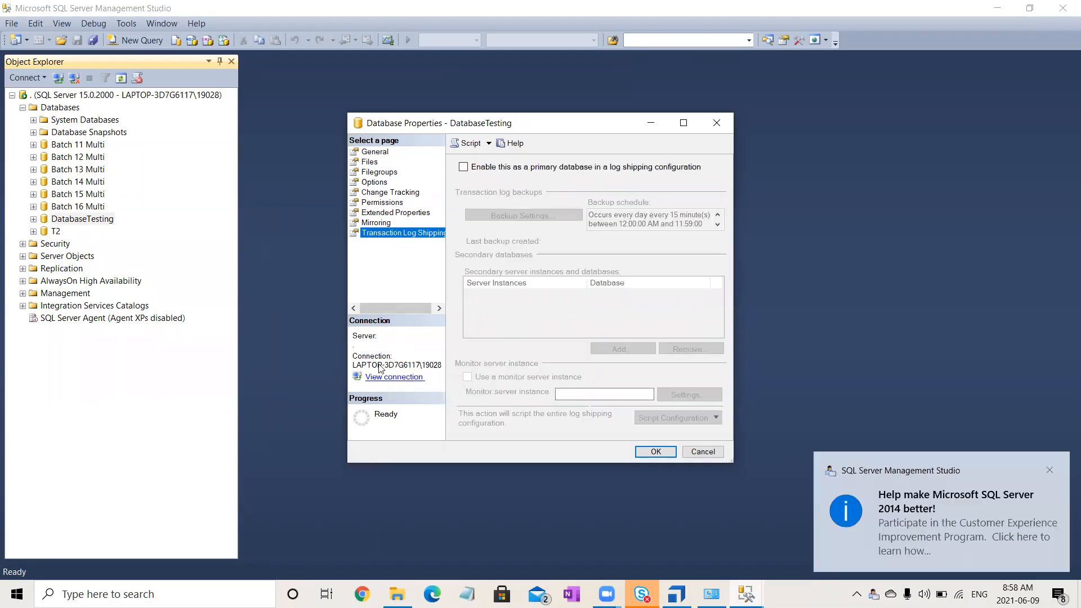
# - View the server connection properties for DatabaseTesting, and close both property windows without changes
pyautogui.click(398, 379)
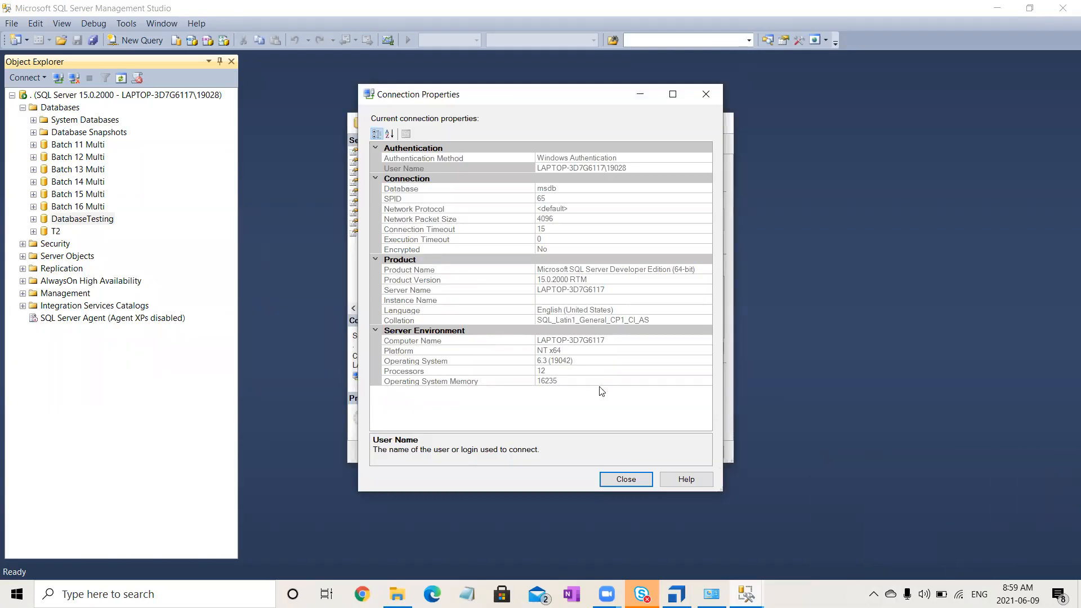
pyautogui.click(620, 486)
pyautogui.click(705, 453)
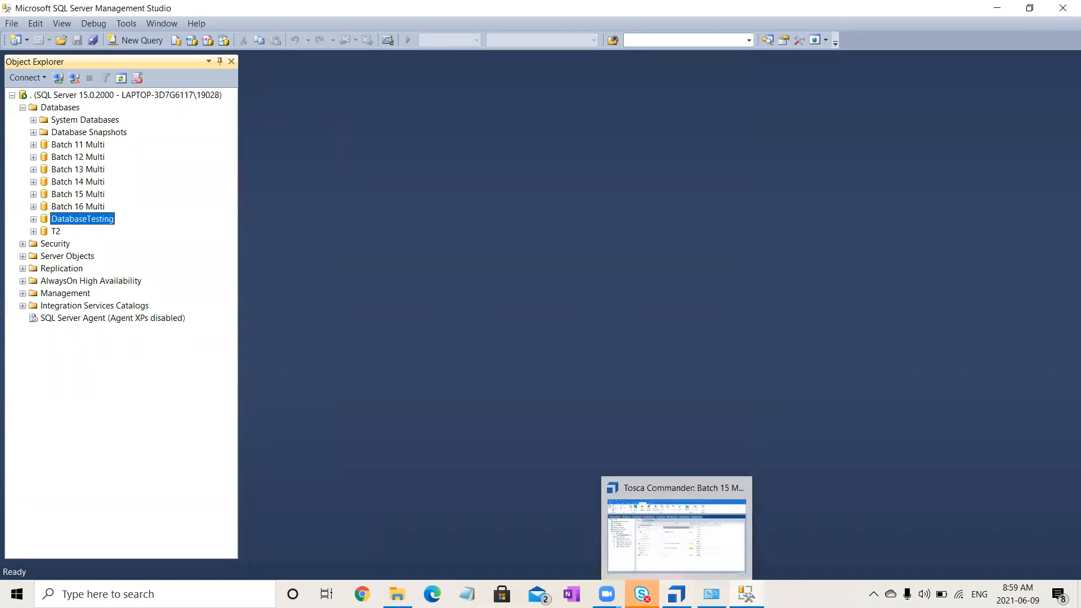
# - Switch to Chrome and open the bookmarked Textfile connection strings site at its Microsoft Text ODBC Driver page
pyautogui.click(362, 593)
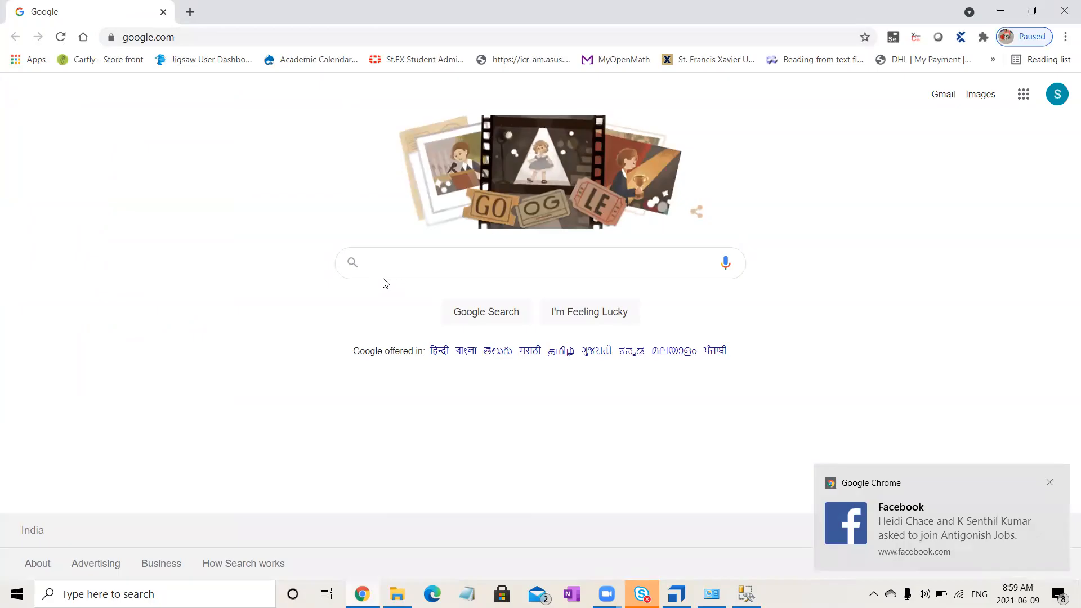
pyautogui.click(993, 59)
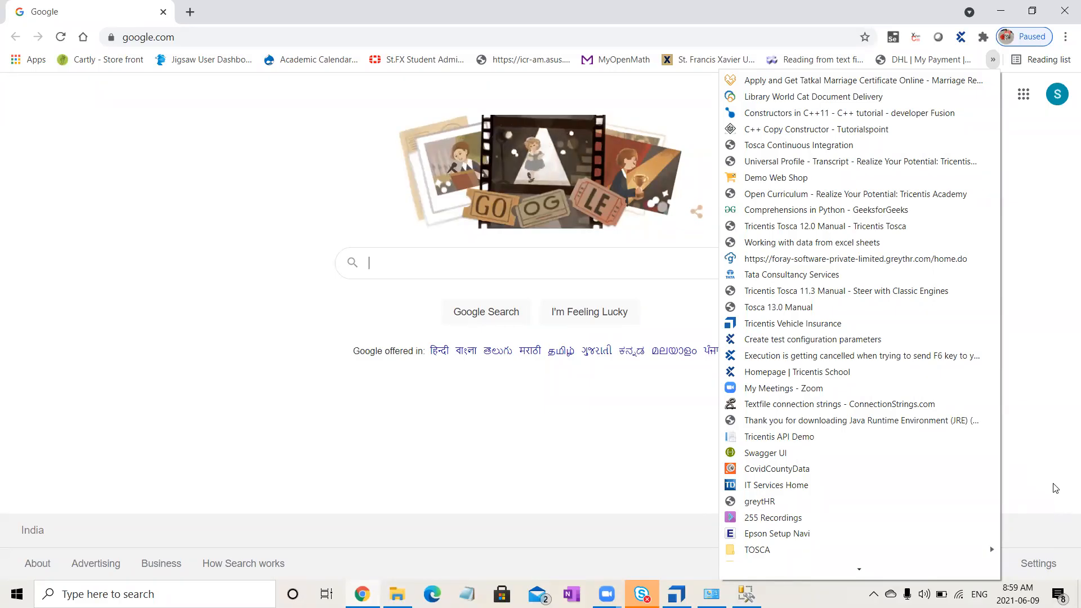
pyautogui.click(857, 403)
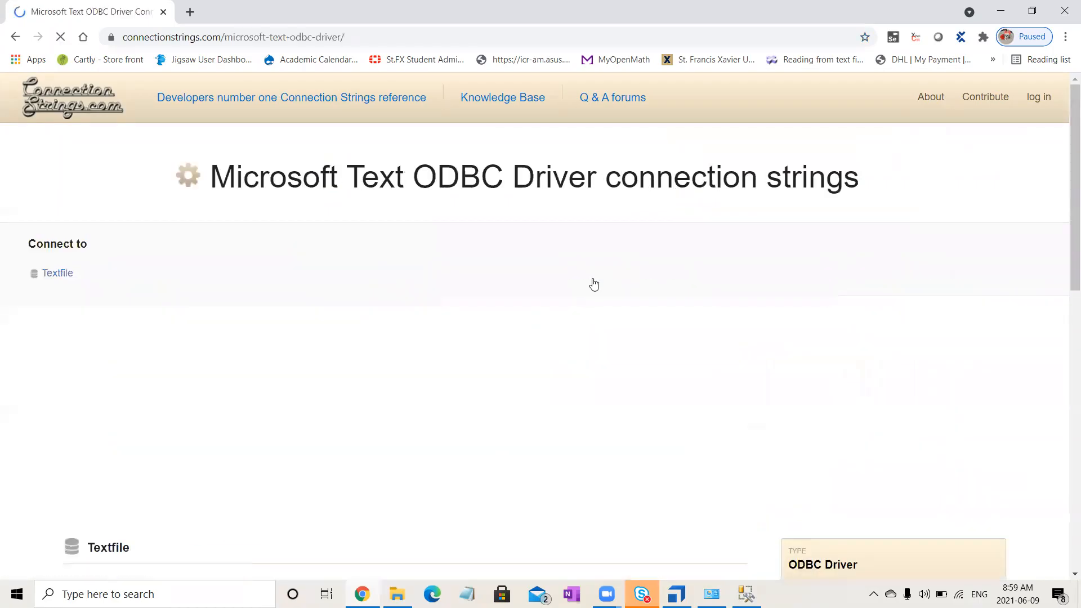
# - Examine the 64 bit connection string on the Microsoft Text ODBC Driver page, highlighting its Driver part
pyautogui.moveTo(1064, 244); pyautogui.dragTo(1066, 449)
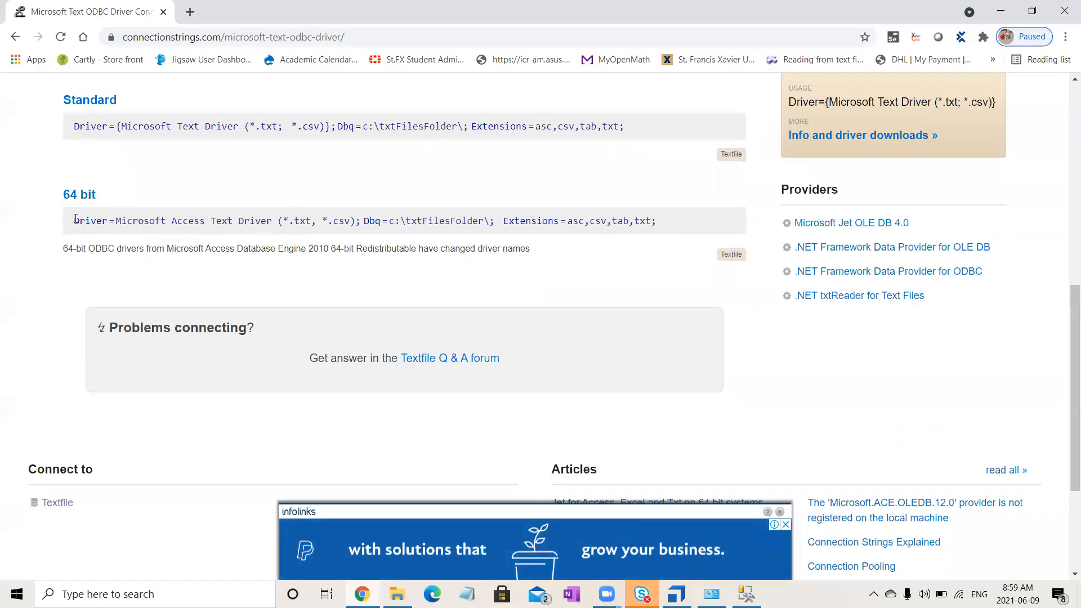
pyautogui.moveTo(73, 220); pyautogui.dragTo(363, 224)
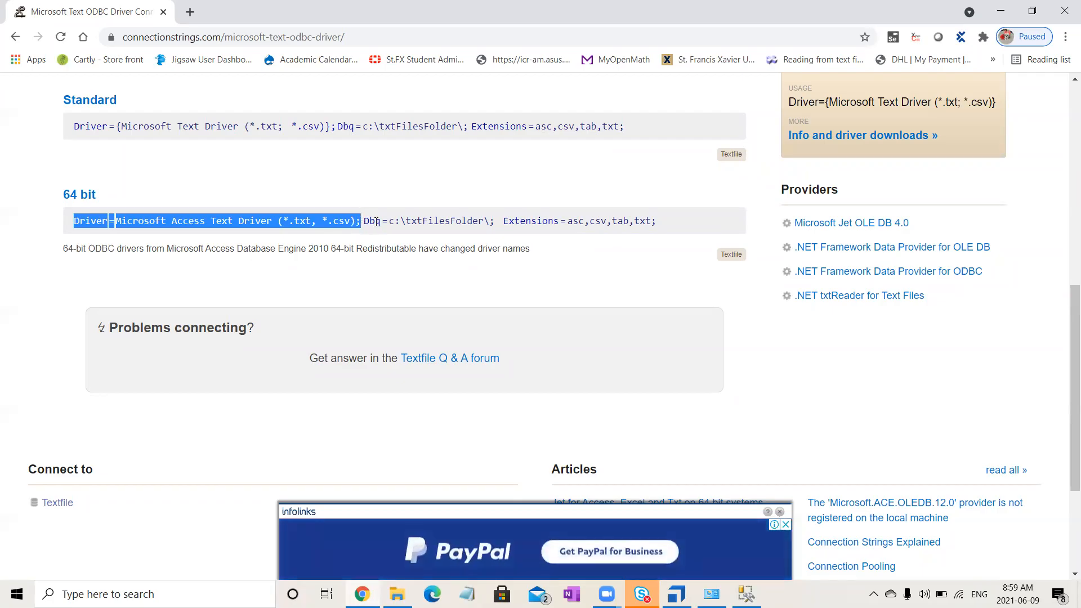
pyautogui.moveTo(1070, 290); pyautogui.dragTo(1061, 83)
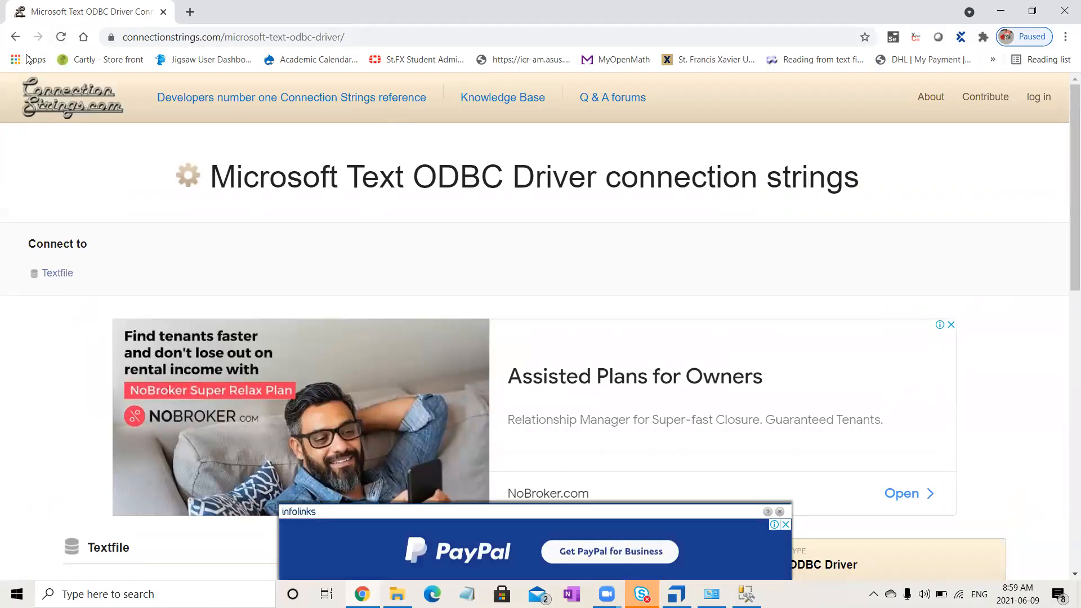
# - Return to the Textfile connection strings page and examine its .NET txtReader and ODBC driver sample strings
pyautogui.click(15, 37)
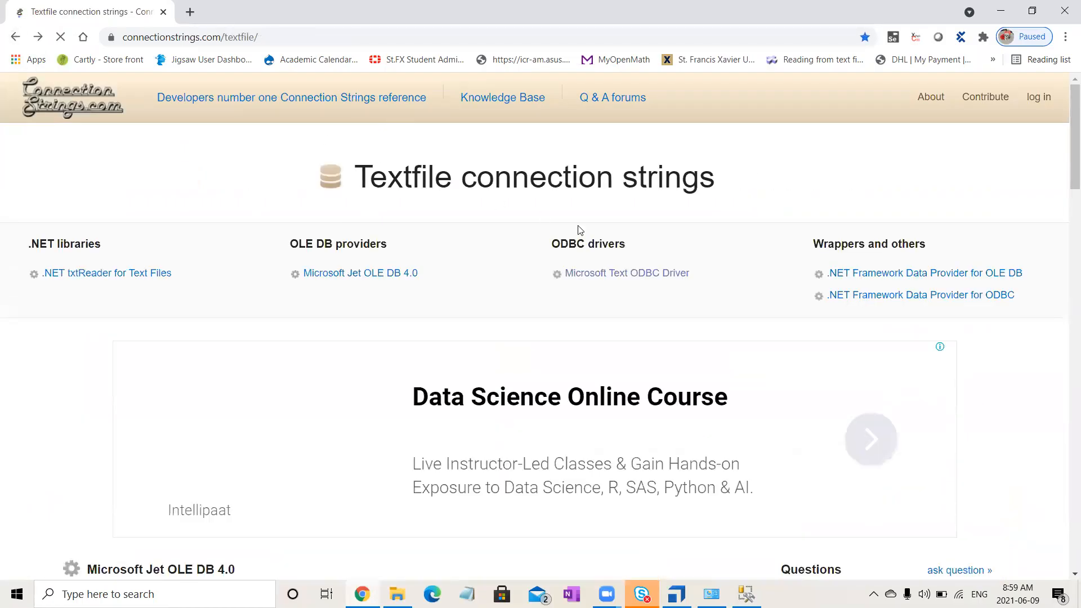
pyautogui.moveTo(1065, 173); pyautogui.dragTo(1065, 584)
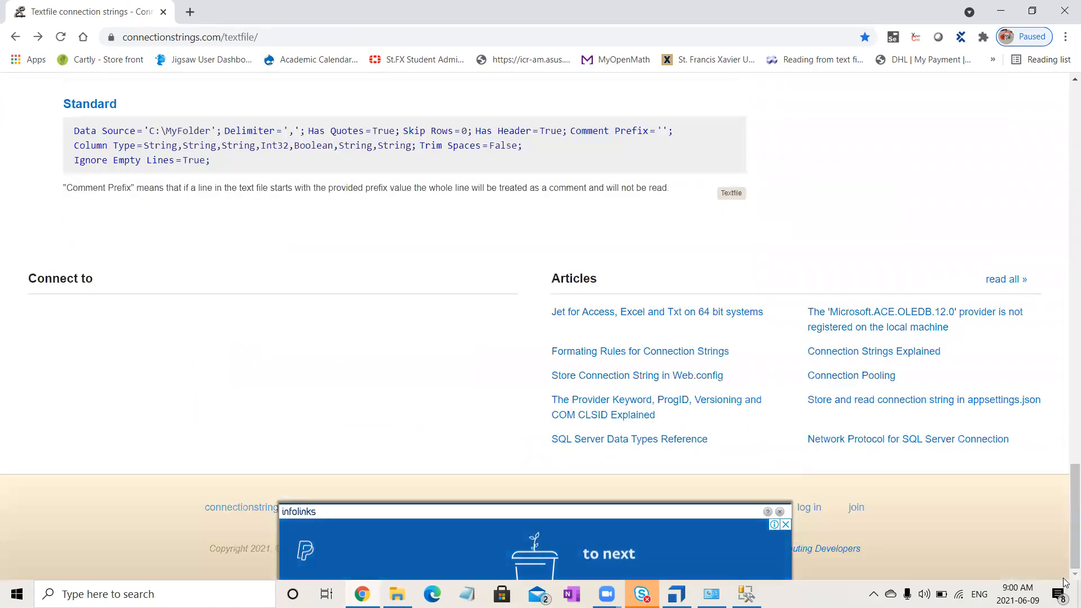
pyautogui.moveTo(224, 162); pyautogui.dragTo(74, 140)
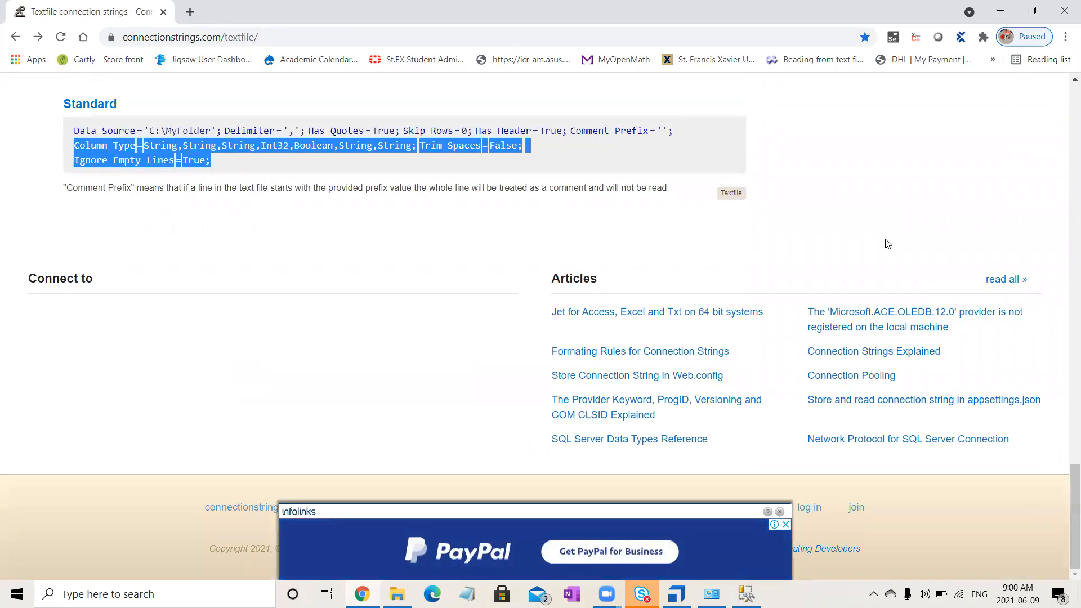
pyautogui.moveTo(1070, 490); pyautogui.dragTo(1065, 386)
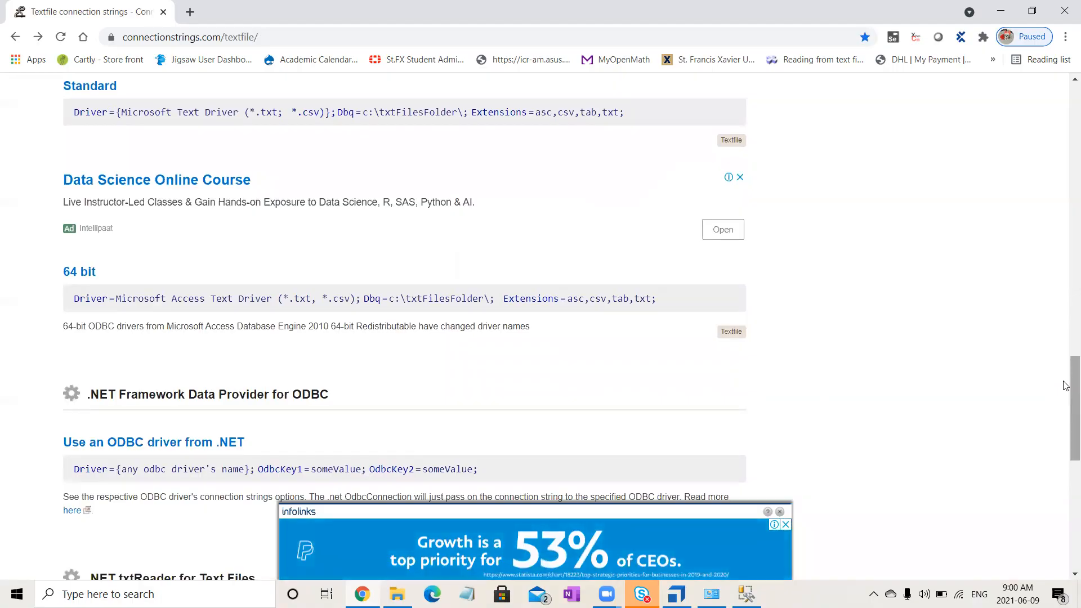
pyautogui.moveTo(1065, 385); pyautogui.dragTo(968, 126)
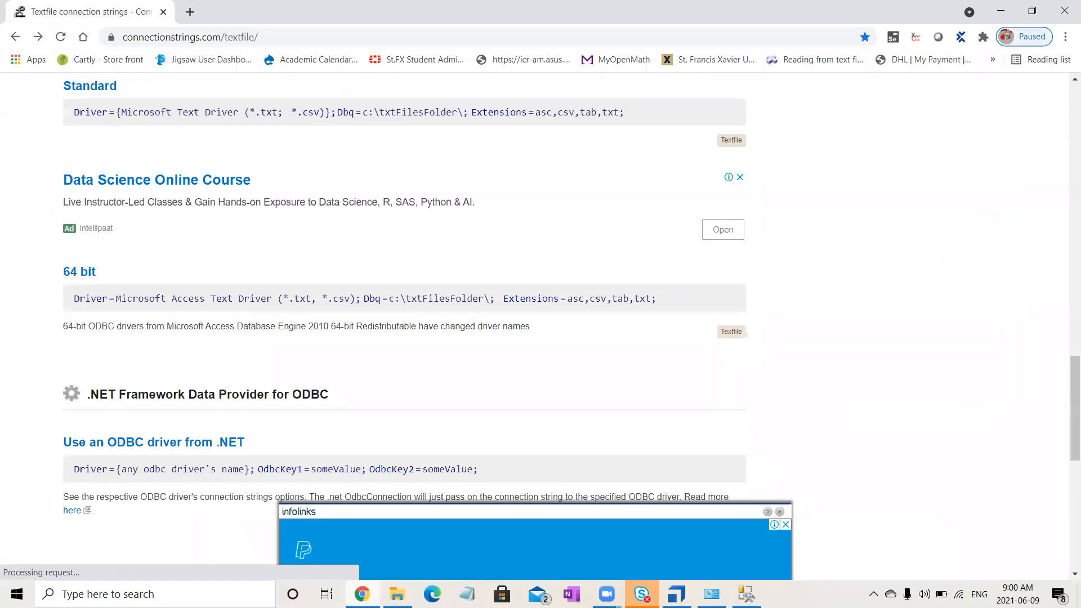
# - Switch to Administrative Tools, open ODBC Data Sources (64-bit) and start adding a new system data source
pyautogui.hotkey('alt', 'Tab')
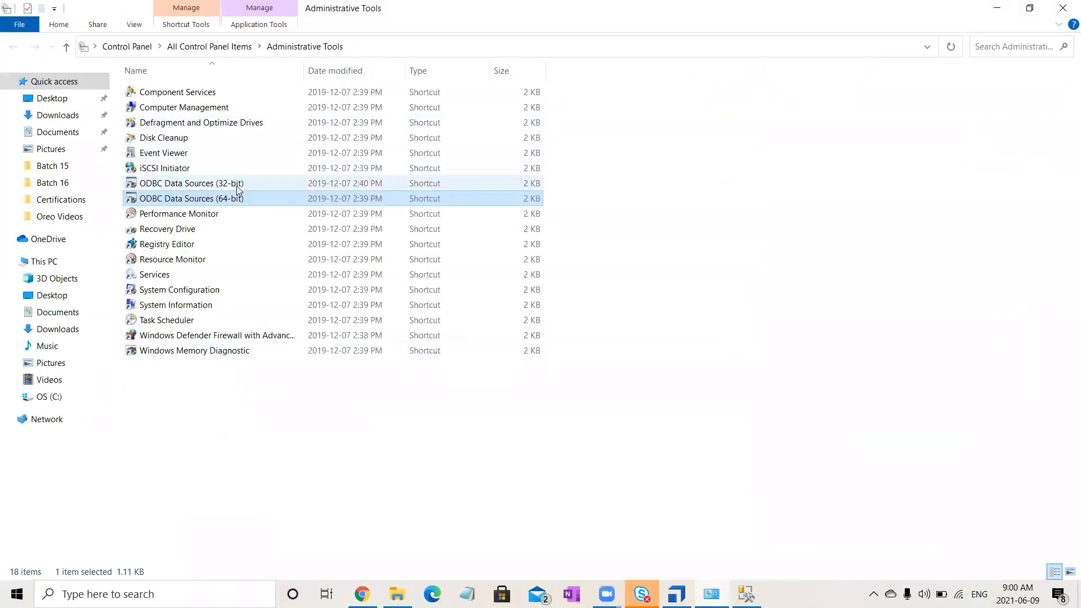
pyautogui.doubleClick(244, 201)
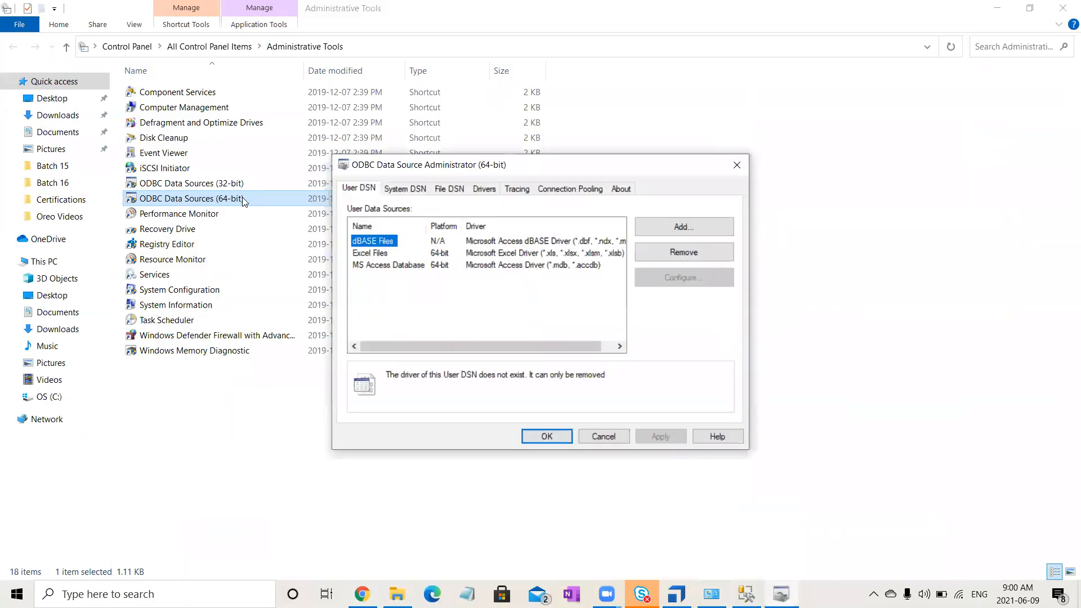
pyautogui.click(404, 190)
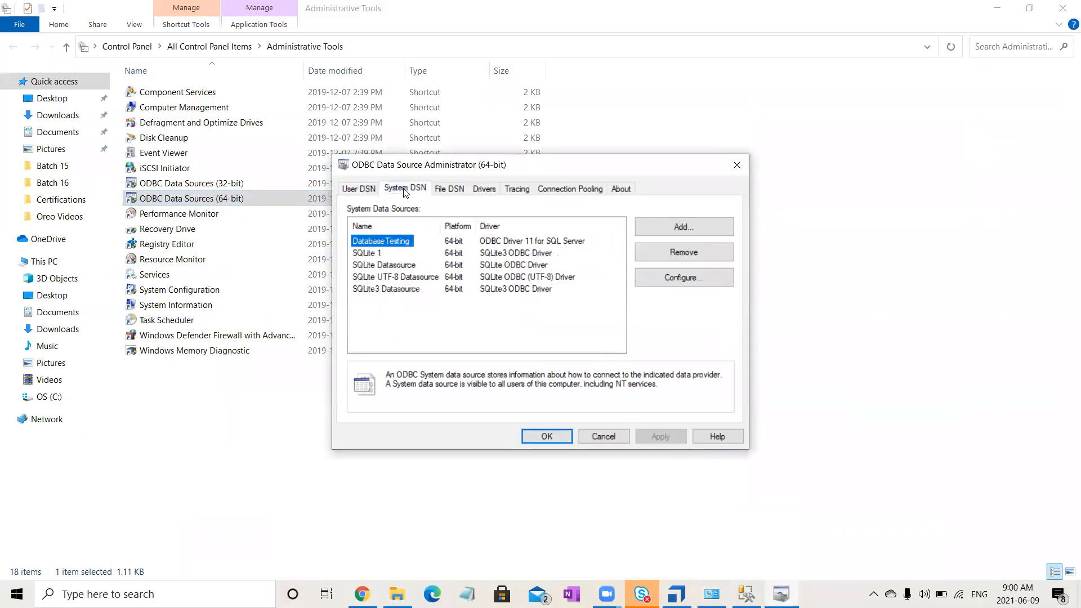
pyautogui.click(669, 226)
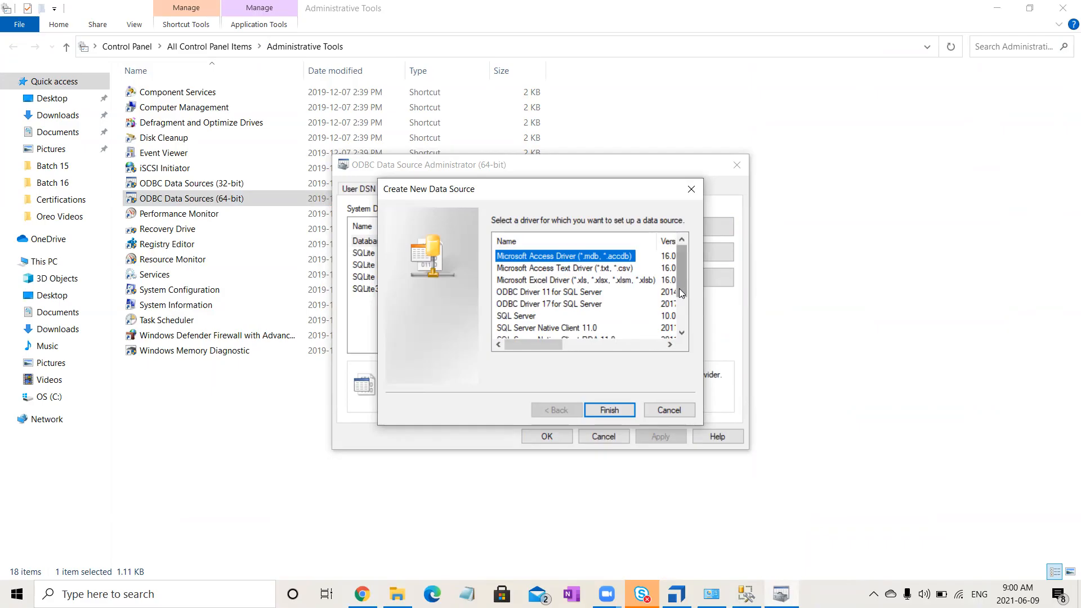
# - Examine the installed drivers offered for a new data source, cancel its creation and close the ODBC Data Source Administrator
pyautogui.moveTo(680, 288); pyautogui.dragTo(679, 319)
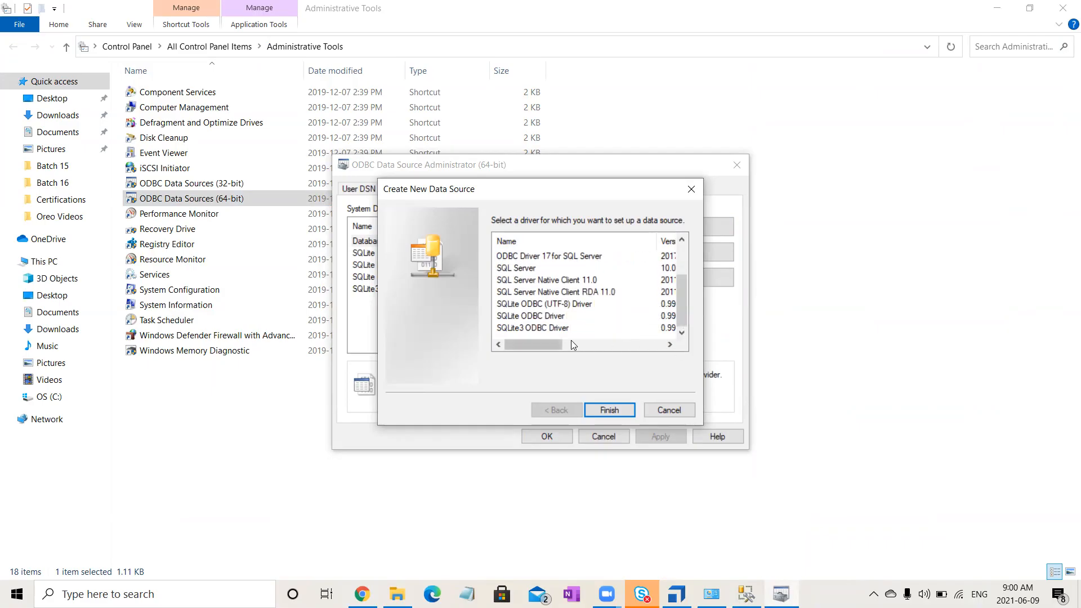
pyautogui.moveTo(551, 341); pyautogui.dragTo(502, 363)
pyautogui.moveTo(679, 313); pyautogui.dragTo(683, 275)
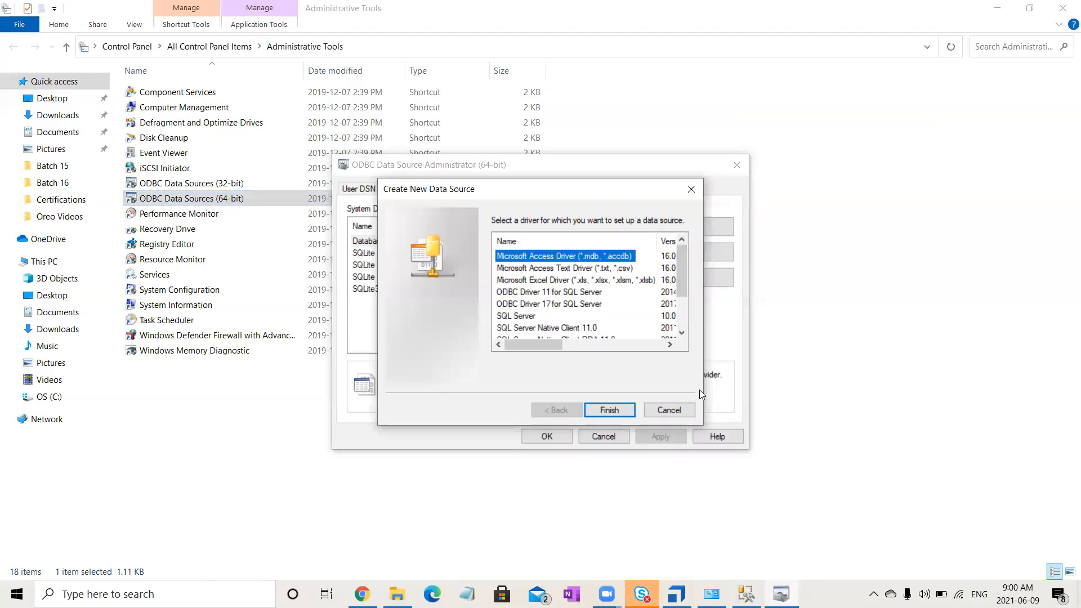
pyautogui.click(668, 411)
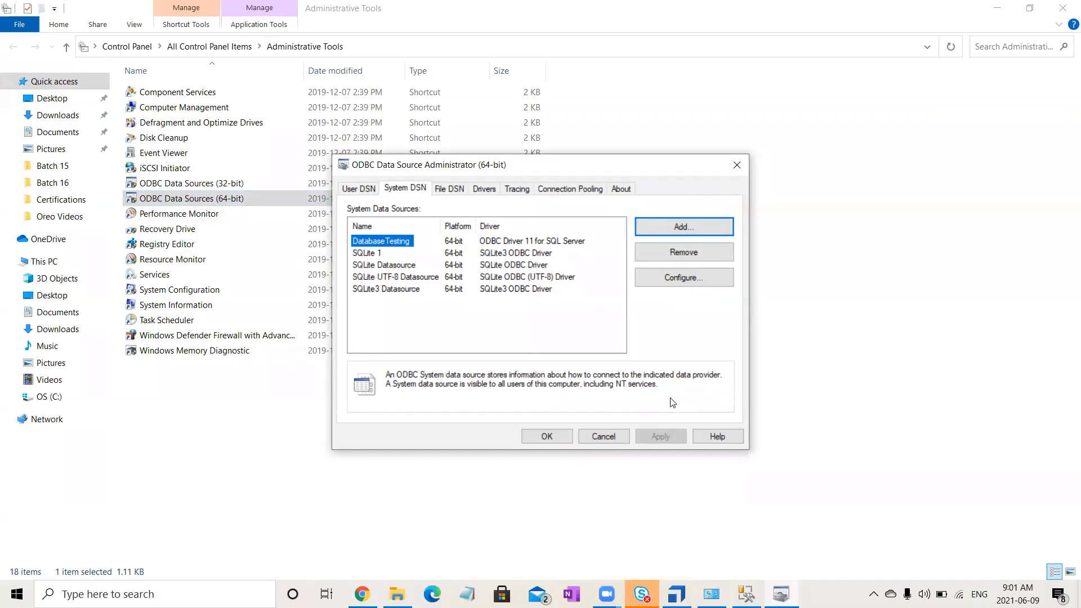
pyautogui.click(728, 167)
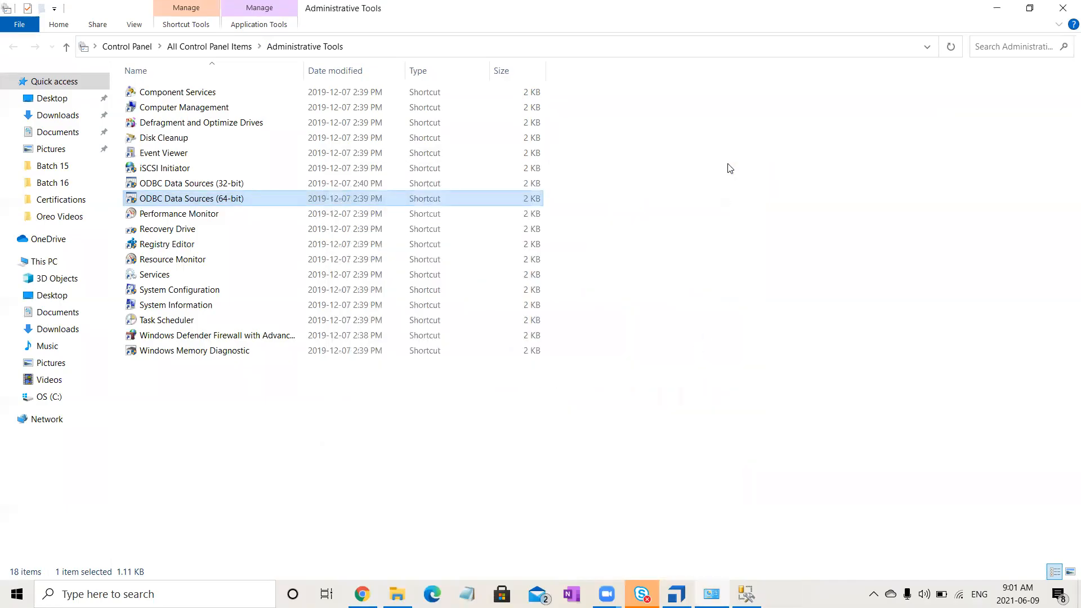